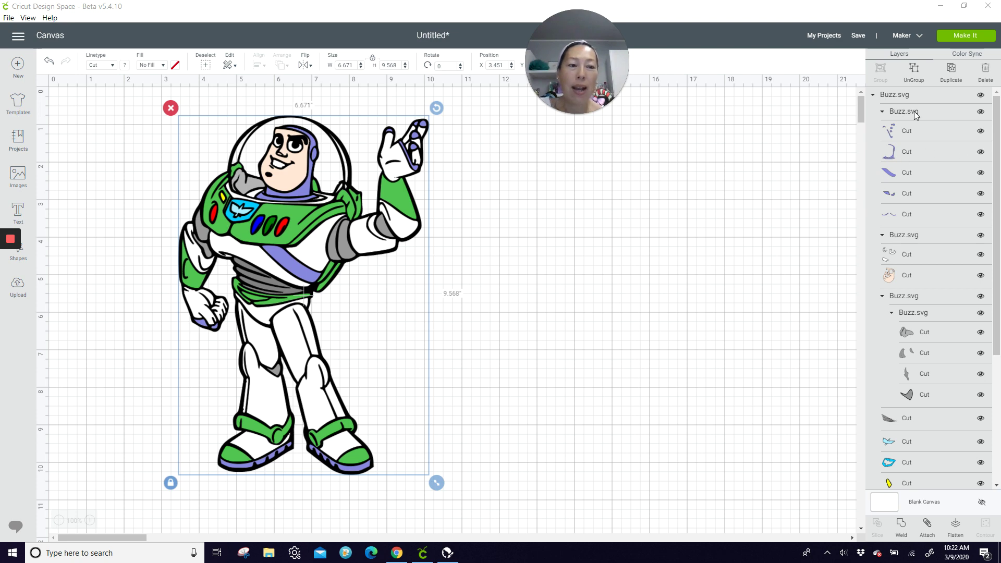
Move the Buzz design further right on the canvas and set its height to 30 inches with proportions kept
{"action": "left_click_drag", "start_coordinate": [998, 156], "coordinate": [986, 125]}
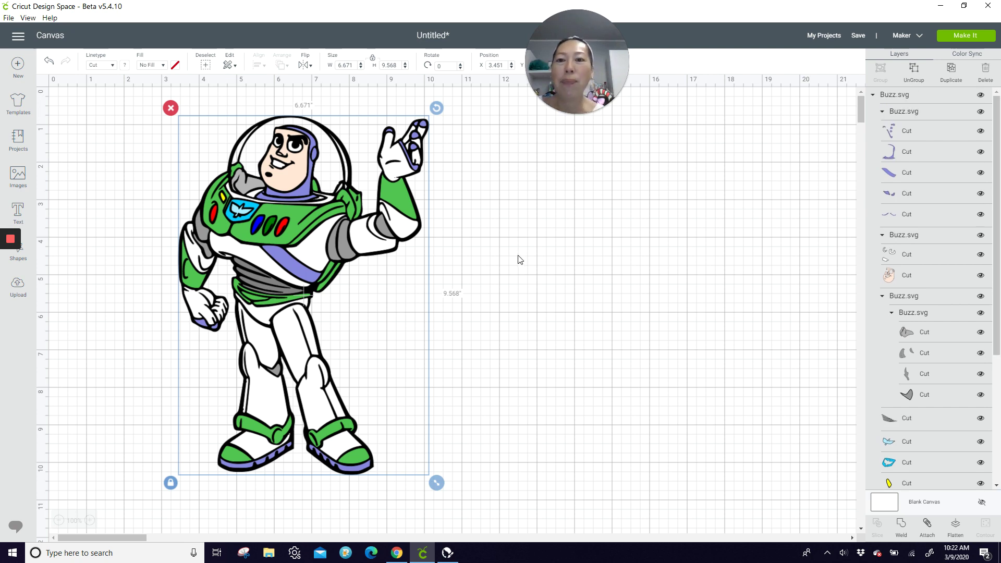
{"action": "left_click_drag", "start_coordinate": [288, 241], "coordinate": [405, 232]}
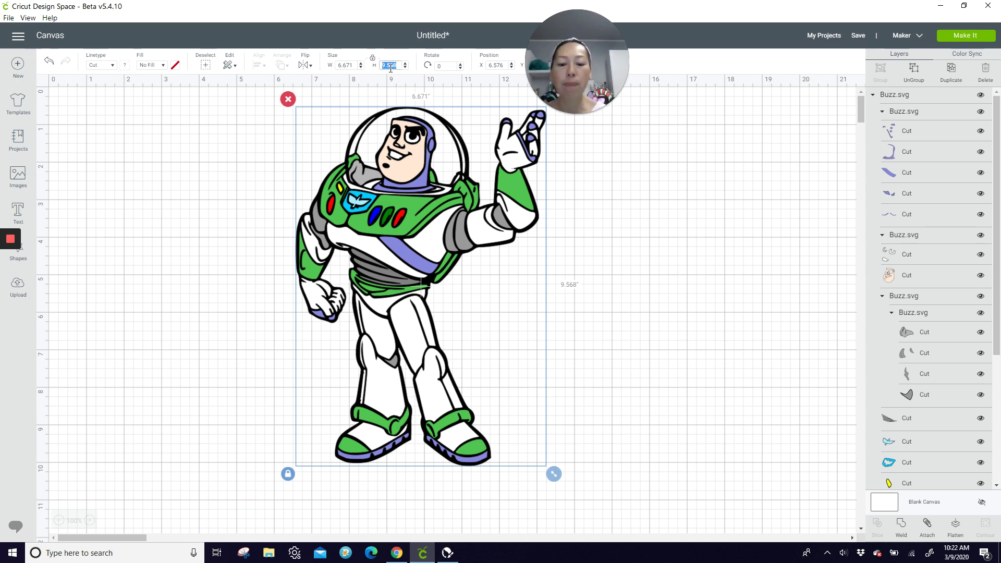
{"action": "type", "text": "30"}
{"action": "key", "text": "Tab"}
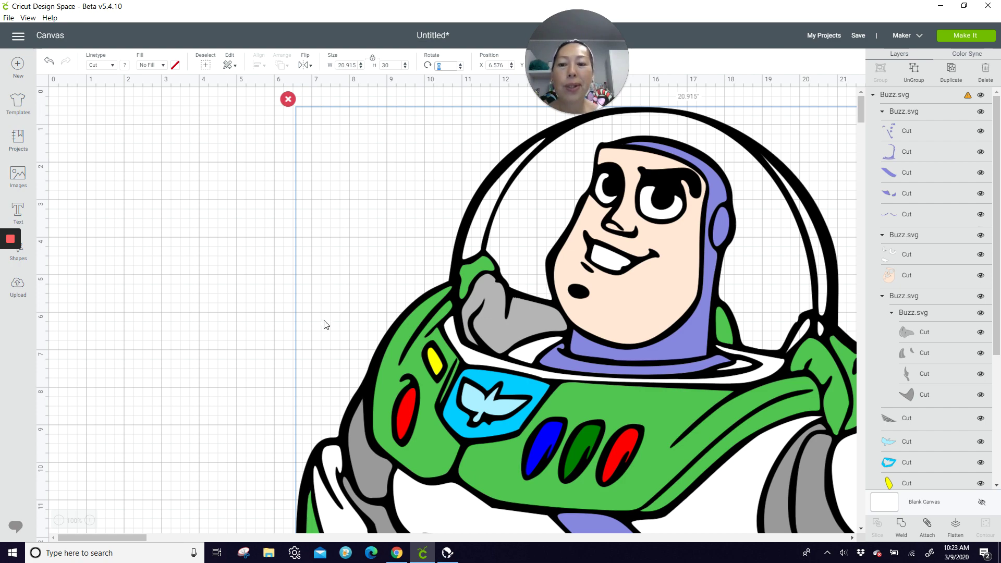
{"action": "left_click", "coordinate": [59, 520]}
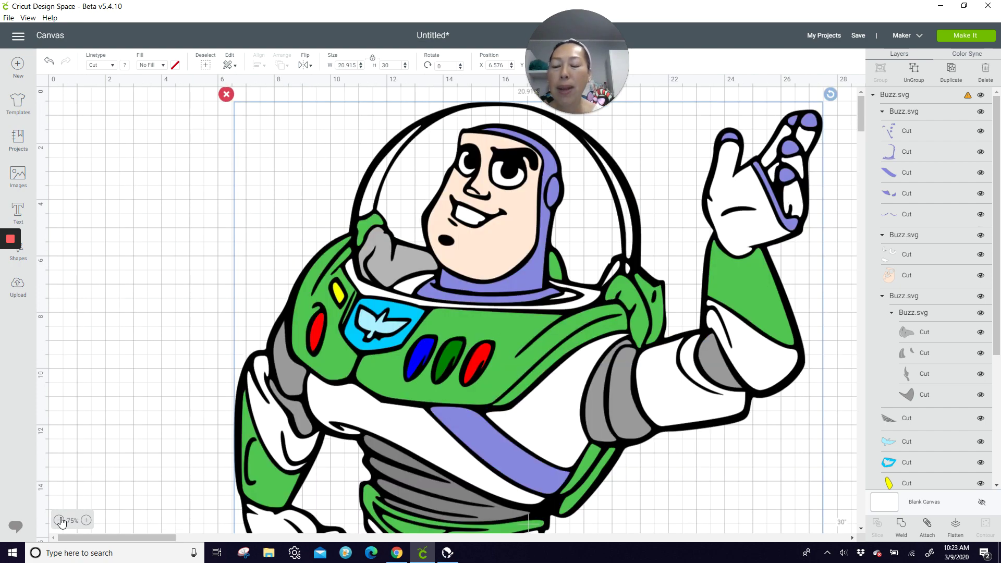
{"action": "left_click", "coordinate": [60, 520]}
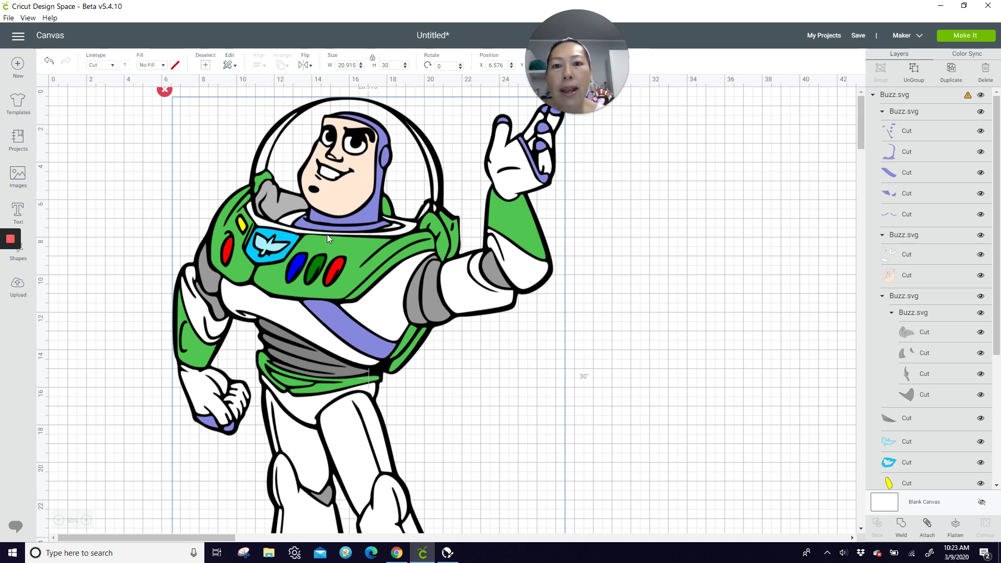
Reposition the enlarged Buzz design at about X 11.1 inches and ungroup it into its separate color groups
{"action": "left_click_drag", "start_coordinate": [327, 234], "coordinate": [412, 283]}
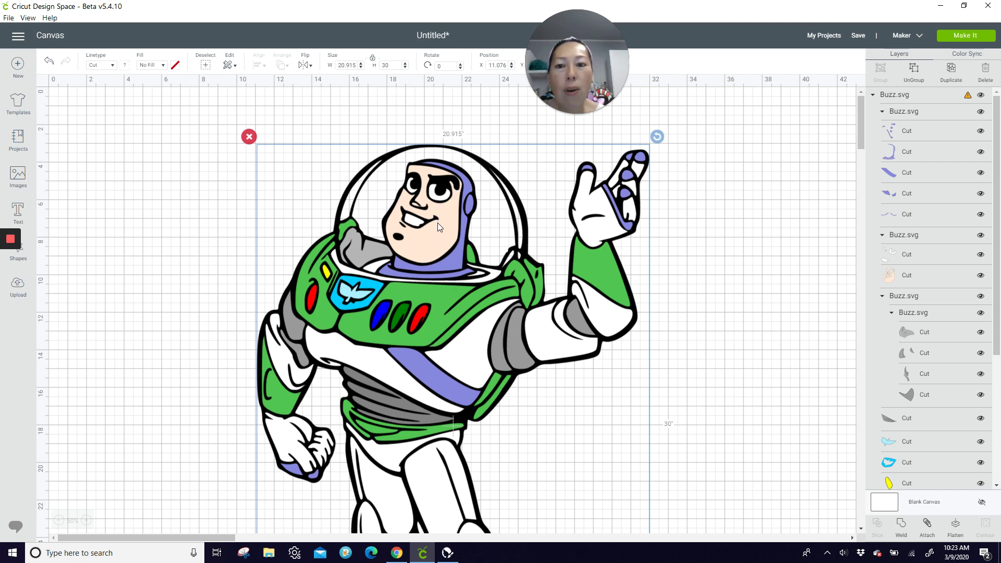
{"action": "scroll", "coordinate": [439, 230], "scroll_direction": "down", "scroll_amount": 10}
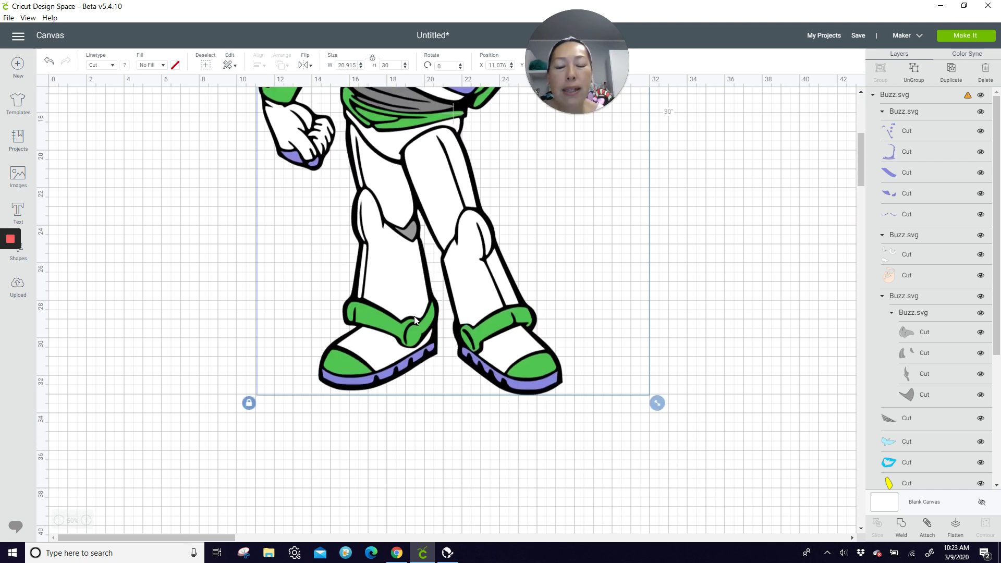
{"action": "scroll", "coordinate": [413, 316], "scroll_direction": "up", "scroll_amount": 10}
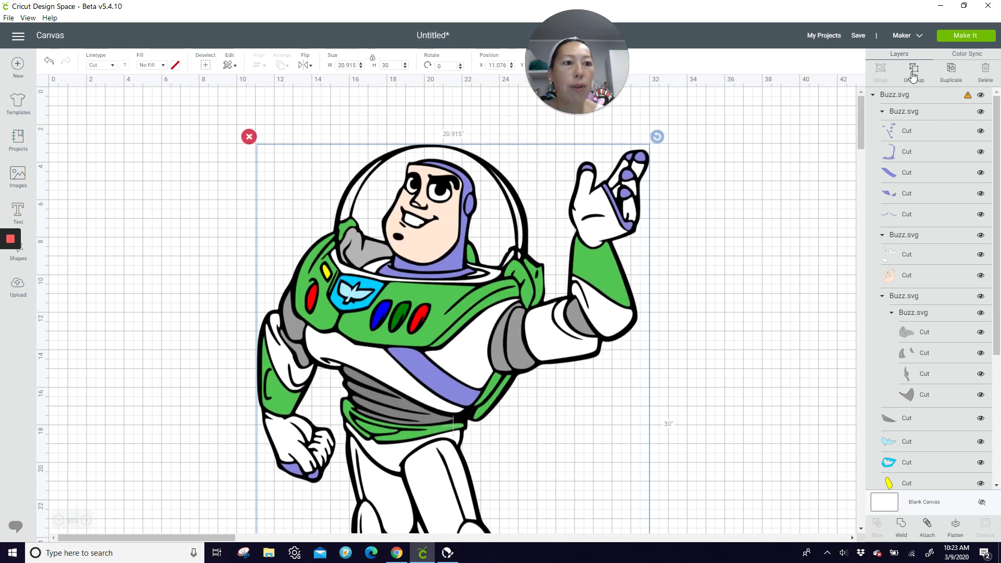
{"action": "left_click", "coordinate": [913, 76]}
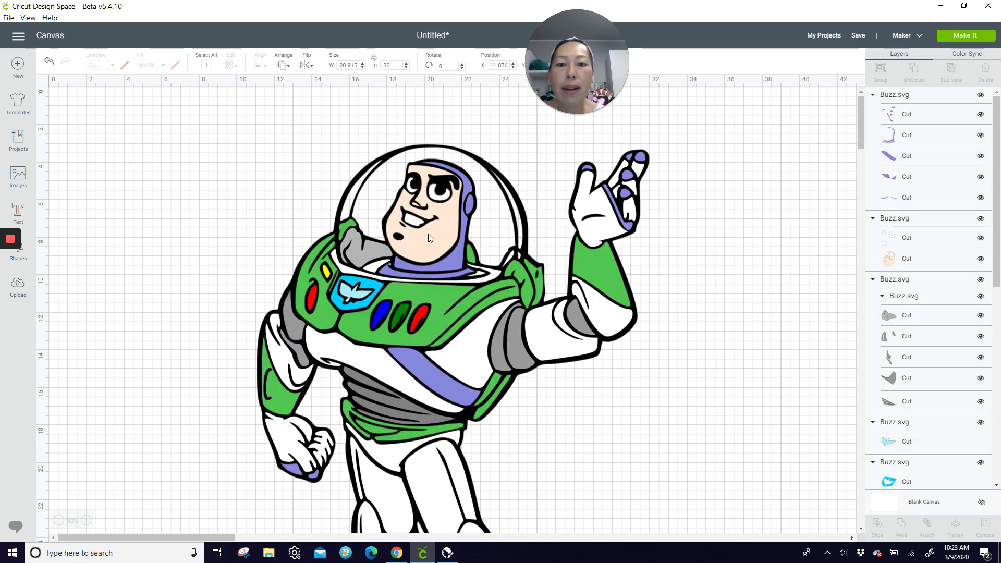
Move the group of purple pieces off the figure to the right, at about X 24.3 inches
{"action": "mouse_move", "coordinate": [428, 237]}
{"action": "left_mouse_down"}
{"action": "mouse_move", "coordinate": [521, 244]}
{"action": "mouse_move", "coordinate": [425, 235]}
{"action": "mouse_move", "coordinate": [458, 227]}
{"action": "mouse_move", "coordinate": [458, 239]}
{"action": "mouse_move", "coordinate": [429, 233]}
{"action": "left_mouse_up"}
{"action": "scroll", "coordinate": [430, 233], "scroll_direction": "down", "scroll_amount": 1}
{"action": "scroll", "coordinate": [430, 233], "scroll_direction": "down", "scroll_amount": 3}
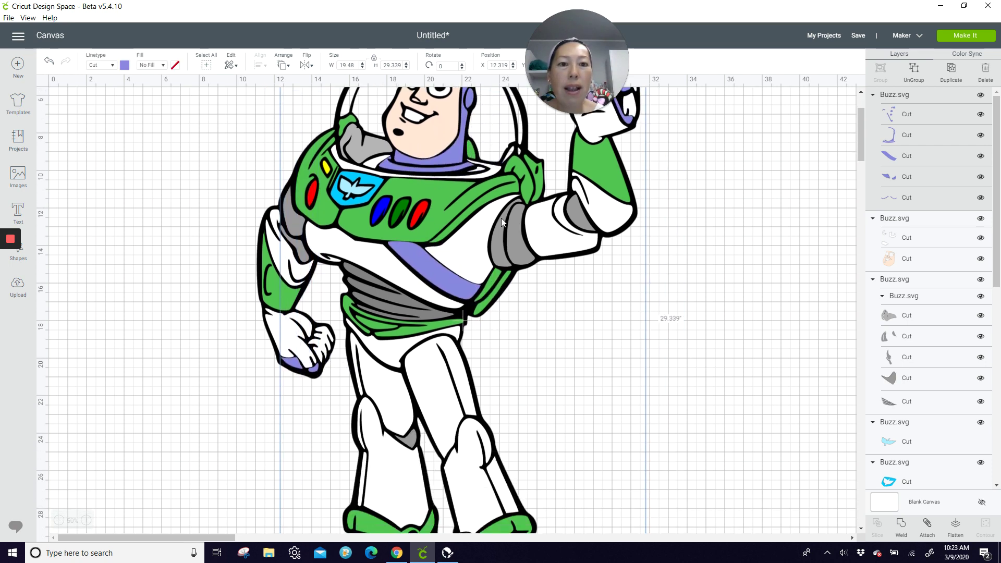
{"action": "scroll", "coordinate": [474, 207], "scroll_direction": "up", "scroll_amount": 4}
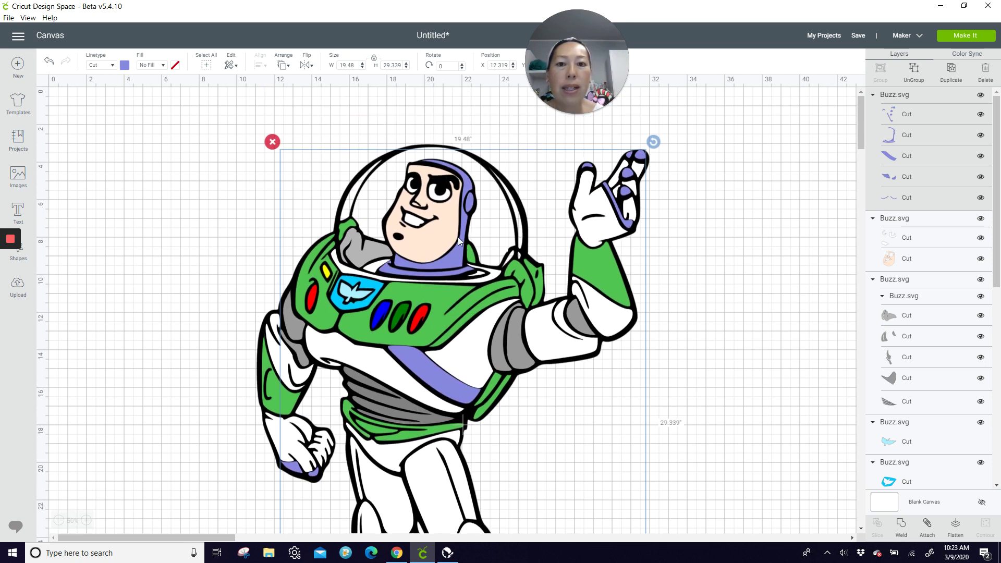
{"action": "mouse_move", "coordinate": [458, 239]}
{"action": "left_mouse_down"}
{"action": "mouse_move", "coordinate": [512, 236]}
{"action": "mouse_move", "coordinate": [462, 237]}
{"action": "left_mouse_up"}
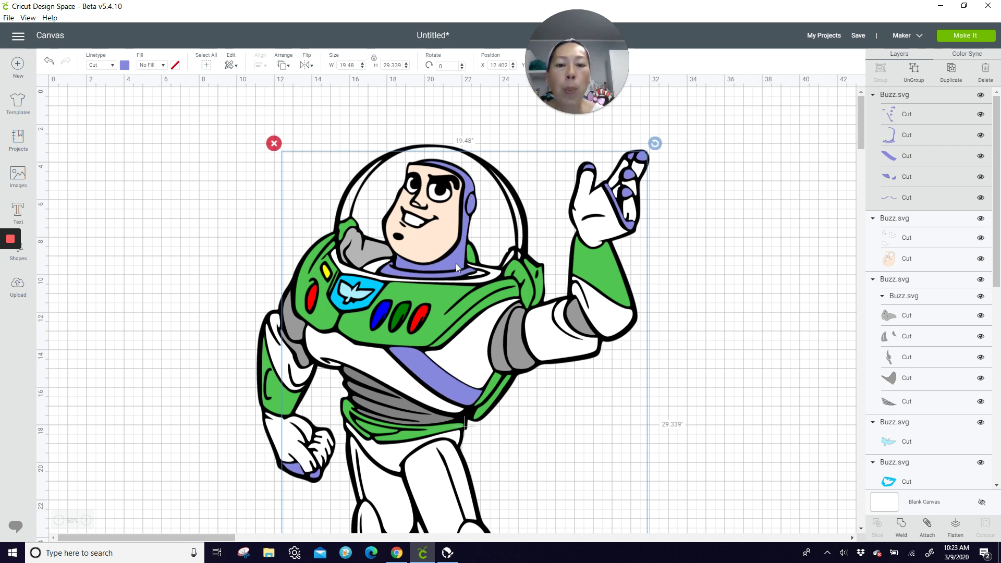
{"action": "scroll", "coordinate": [454, 267], "scroll_direction": "down", "scroll_amount": 6}
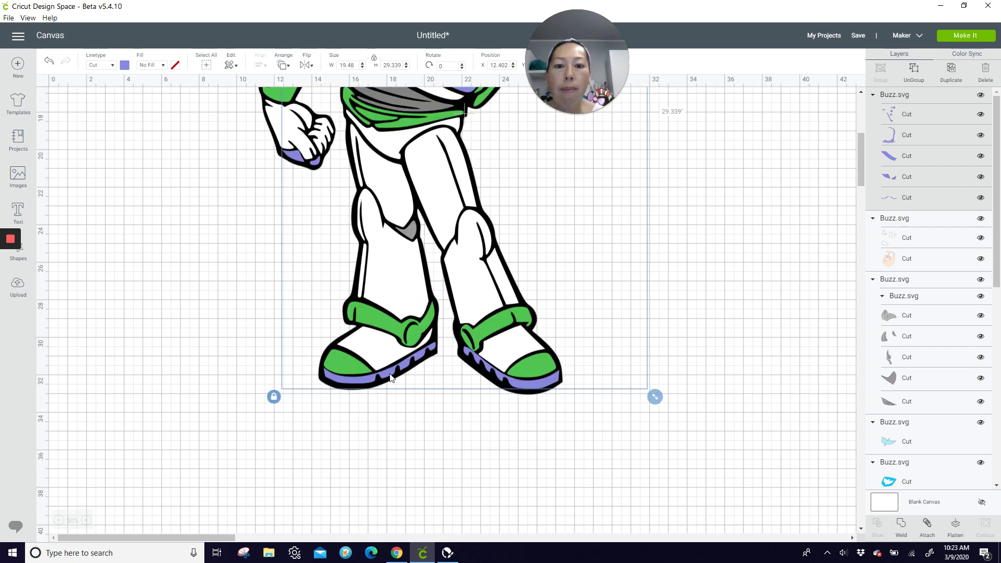
{"action": "scroll", "coordinate": [445, 341], "scroll_direction": "up", "scroll_amount": 6}
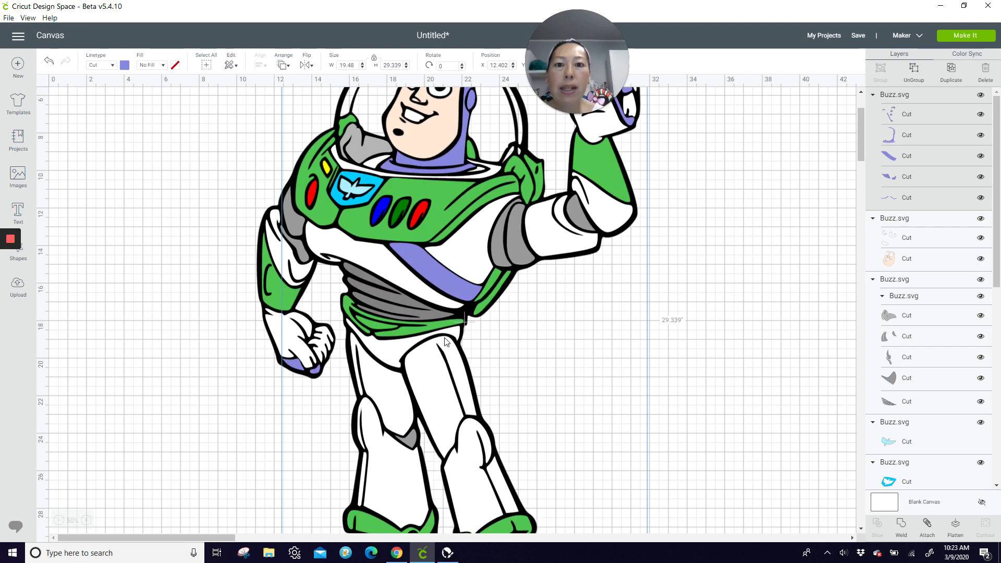
{"action": "left_click_drag", "start_coordinate": [451, 263], "coordinate": [686, 265]}
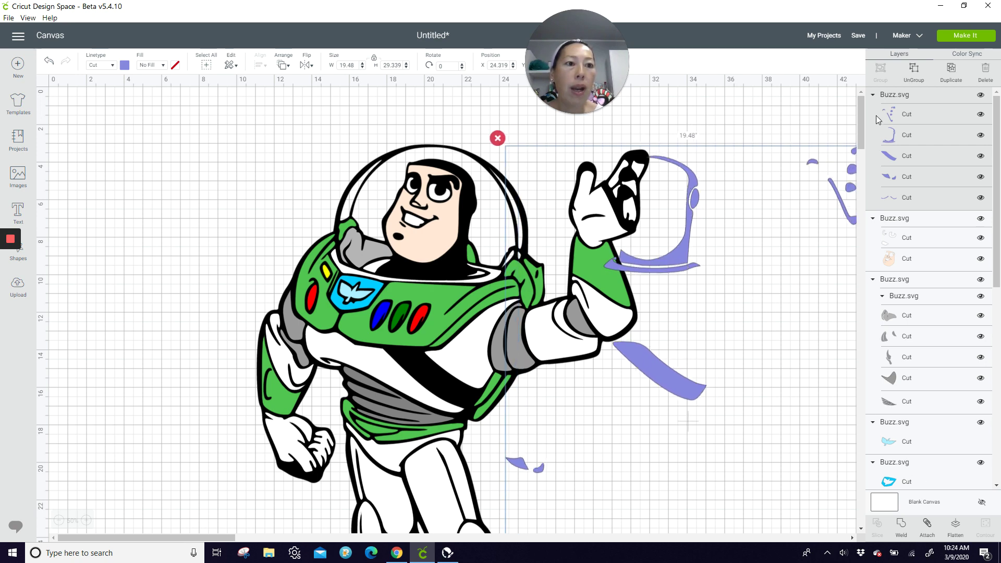
Ungroup the purple pieces and move the purple hood piece clear of the raised hand, to about X 32.7 inches
{"action": "left_click", "coordinate": [914, 74]}
{"action": "left_click", "coordinate": [692, 213]}
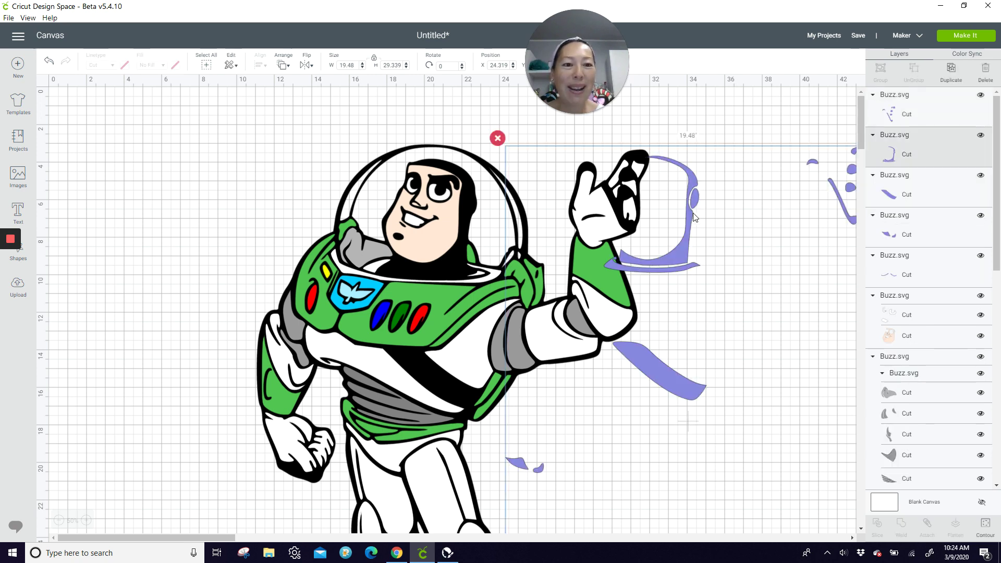
{"action": "left_click_drag", "start_coordinate": [688, 212], "coordinate": [747, 214]}
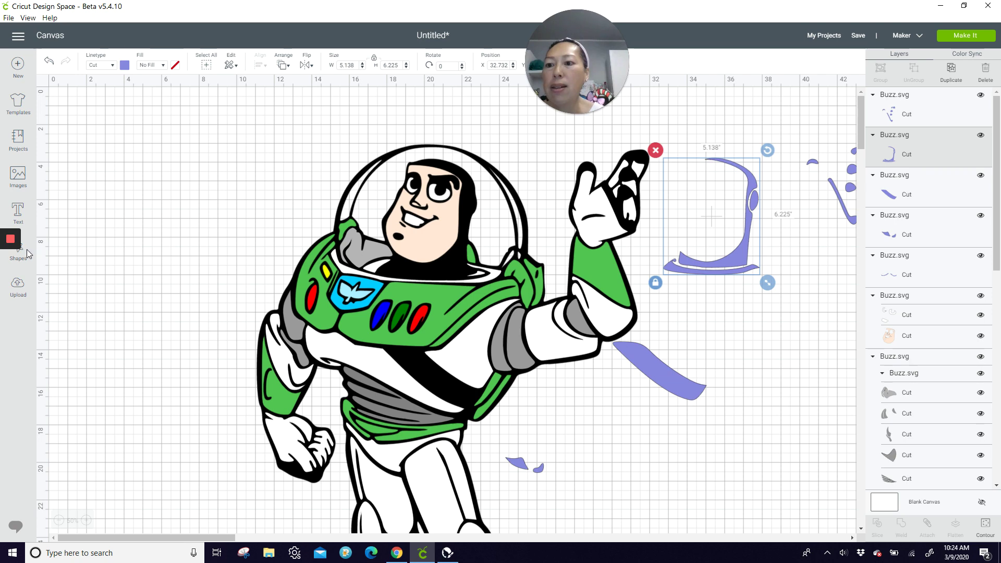
Shrink the window temporarily to reach the covered shape tools, and add a circle and a square to the canvas
{"action": "mouse_move", "coordinate": [19, 259]}
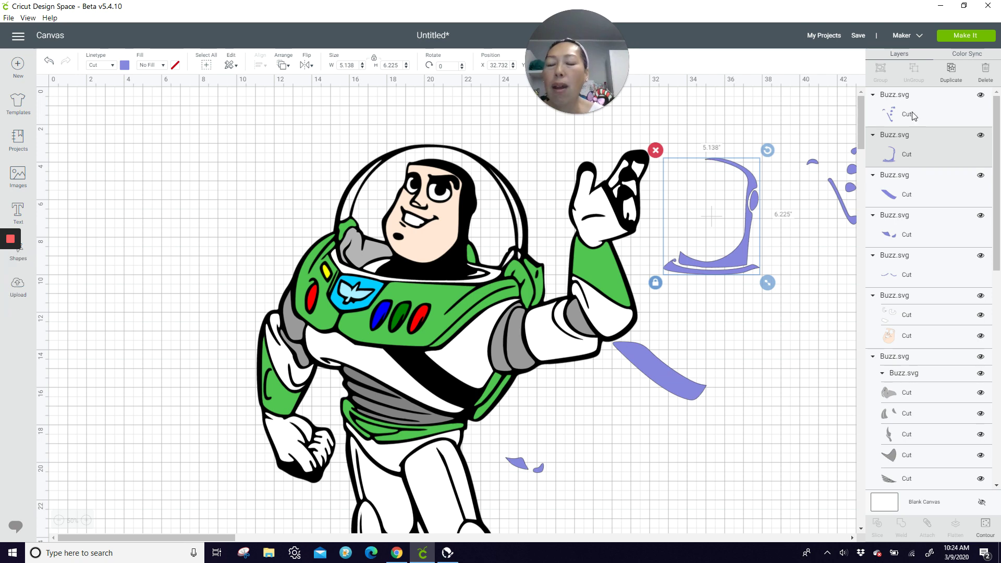
{"action": "left_click", "coordinate": [964, 6]}
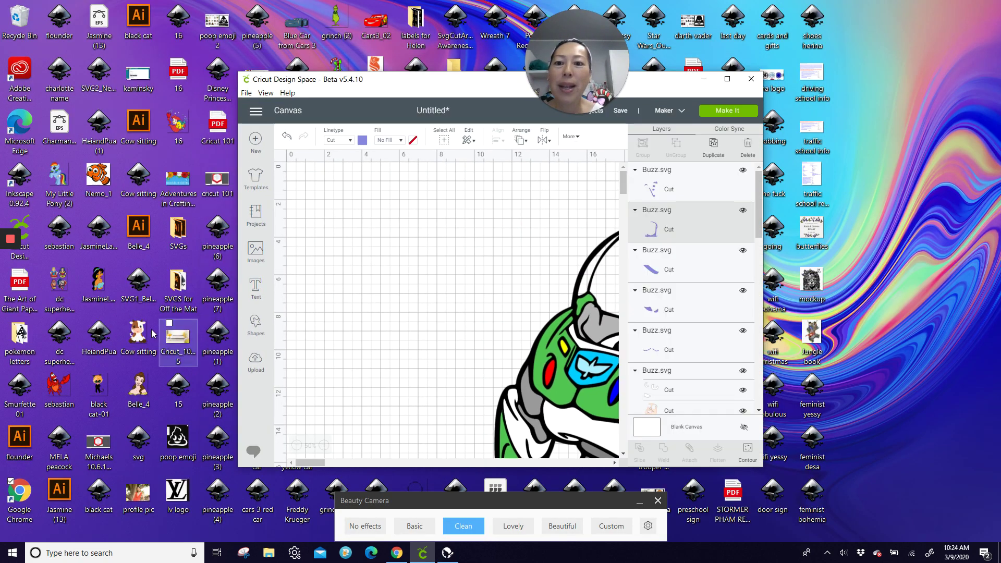
{"action": "left_click", "coordinate": [256, 323]}
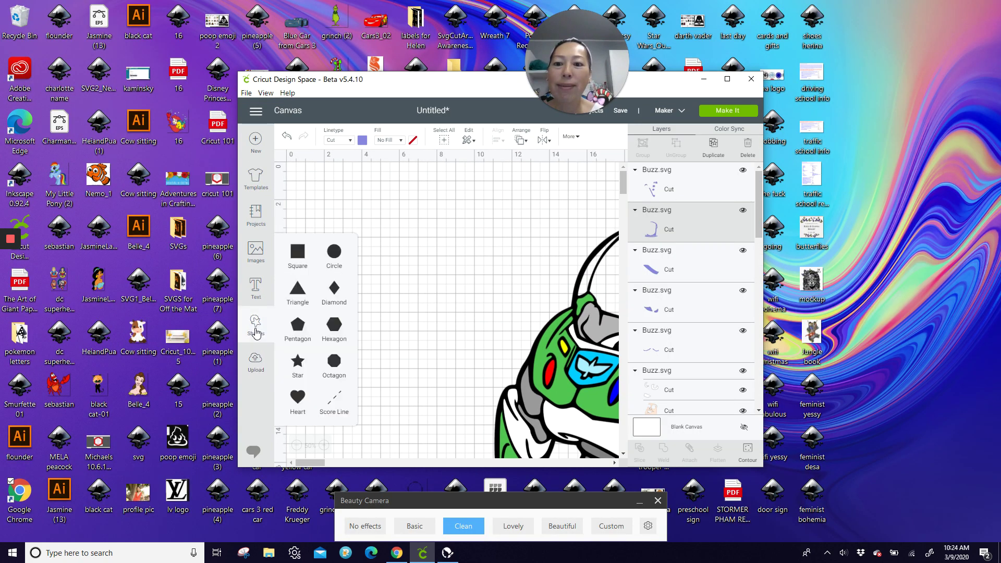
{"action": "left_click", "coordinate": [334, 252]}
{"action": "left_click", "coordinate": [301, 261]}
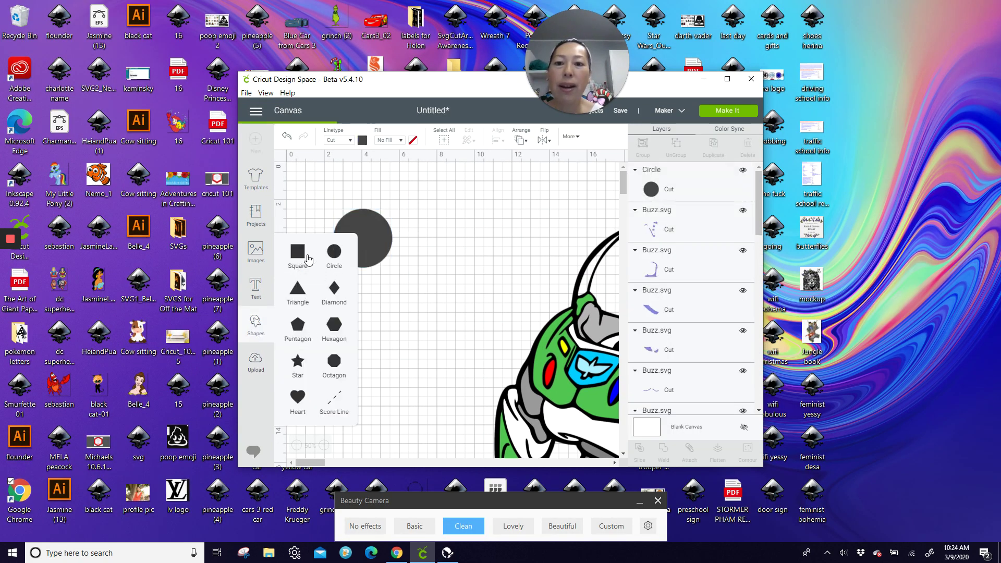
{"action": "left_click", "coordinate": [729, 79]}
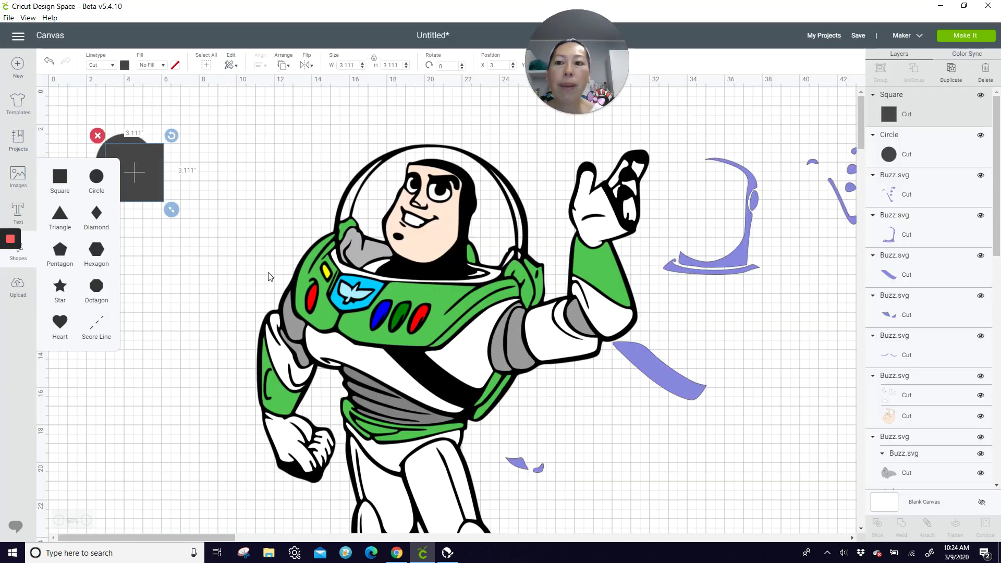
Separate the square from the circle on the empty canvas area and duplicate the circle three times
{"action": "left_click_drag", "start_coordinate": [142, 163], "coordinate": [93, 246]}
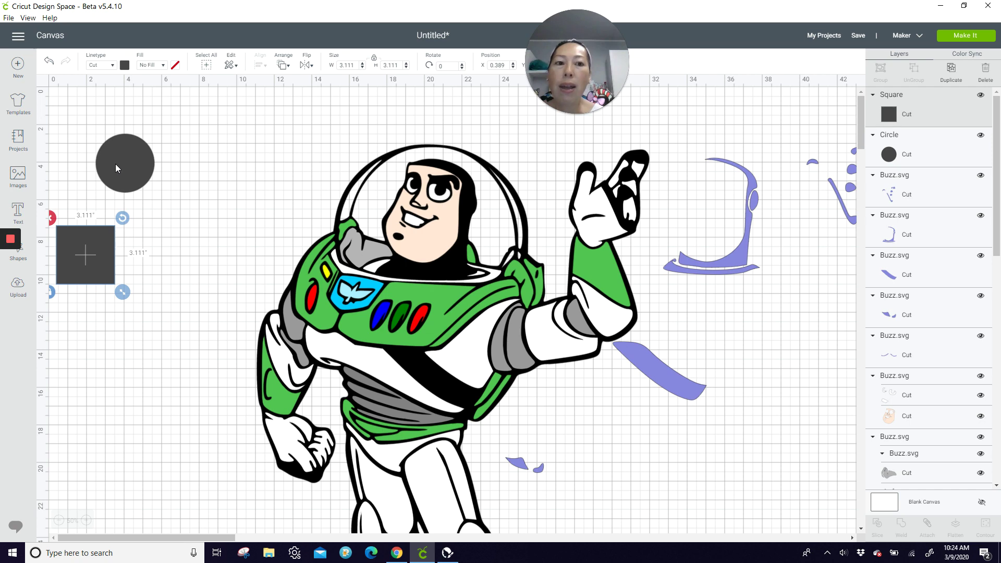
{"action": "left_click_drag", "start_coordinate": [117, 167], "coordinate": [166, 169]}
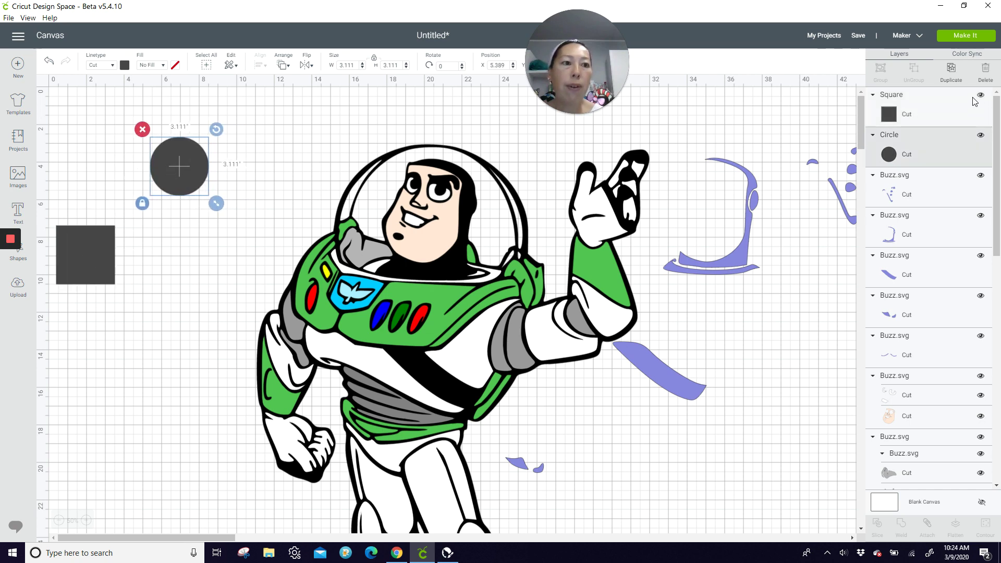
{"action": "left_click", "coordinate": [952, 70]}
{"action": "left_click", "coordinate": [952, 71]}
{"action": "left_click", "coordinate": [952, 70]}
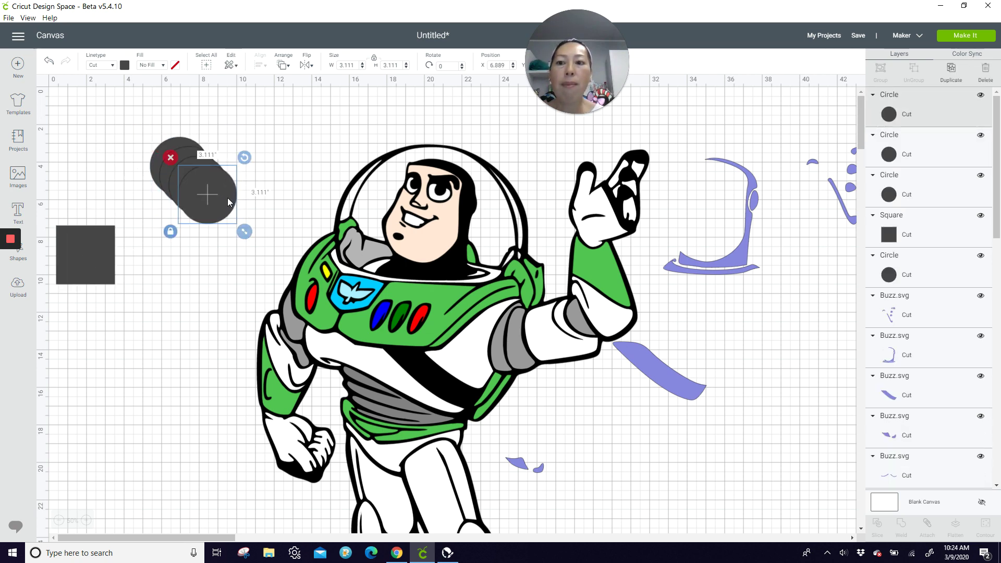
Unlock one circle copy's proportions and reshape it into a thin oval, rotated about 51°, bridging the gap between the hood and its collar strip
{"action": "left_click_drag", "start_coordinate": [216, 197], "coordinate": [735, 317]}
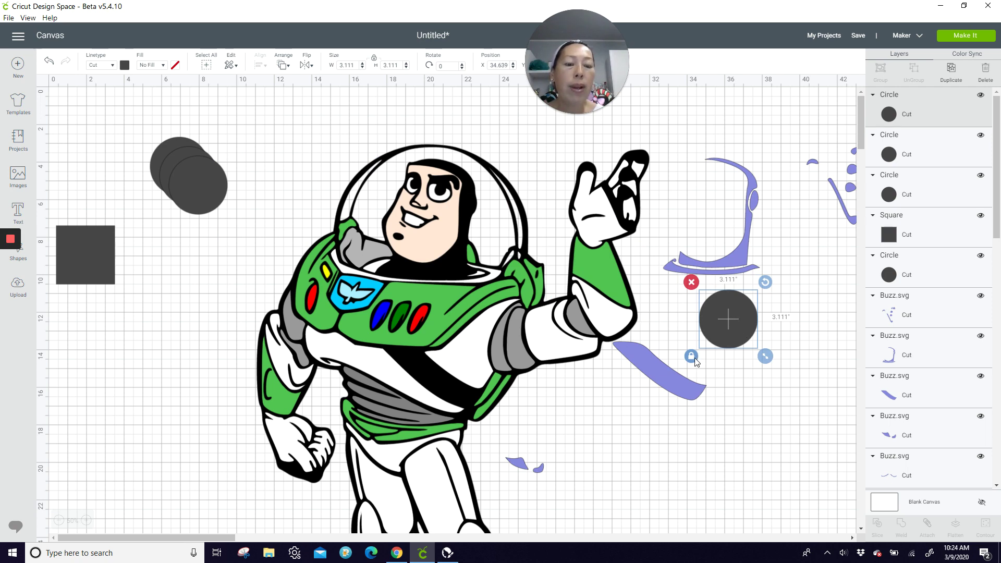
{"action": "left_click", "coordinate": [691, 356]}
{"action": "left_click_drag", "start_coordinate": [768, 360], "coordinate": [675, 258]}
{"action": "left_click", "coordinate": [726, 319]}
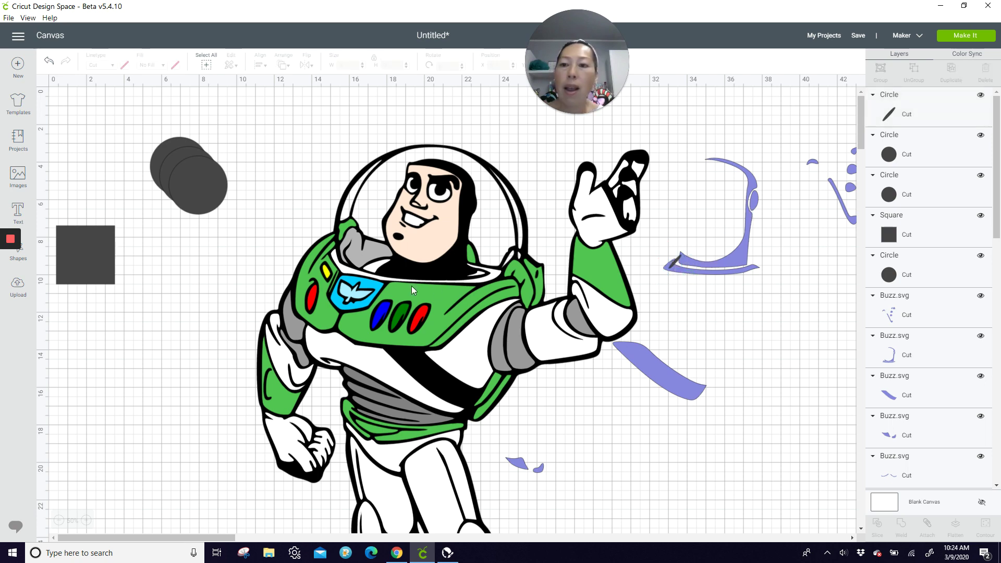
{"action": "left_click", "coordinate": [675, 265]}
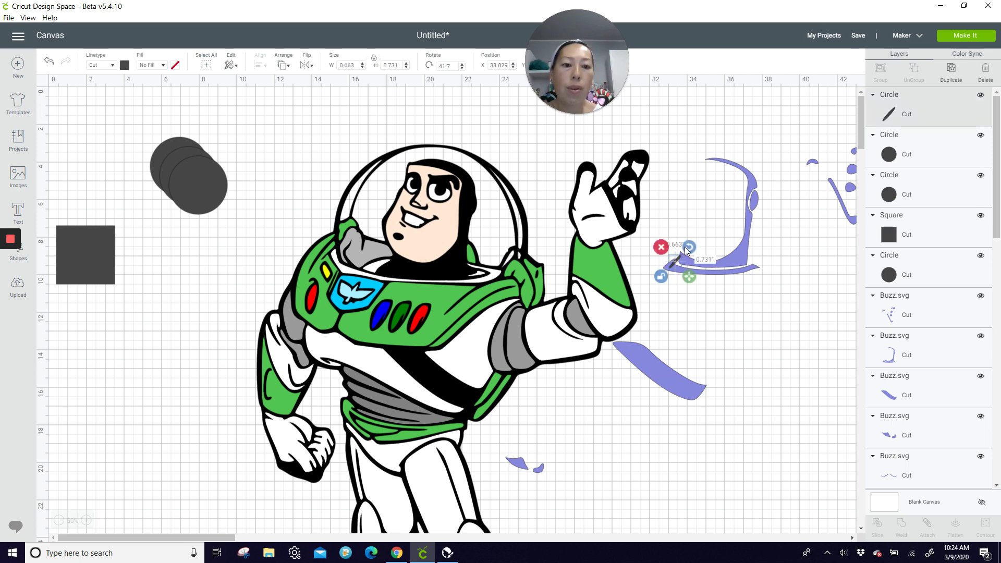
{"action": "left_click_drag", "start_coordinate": [688, 247], "coordinate": [686, 249]}
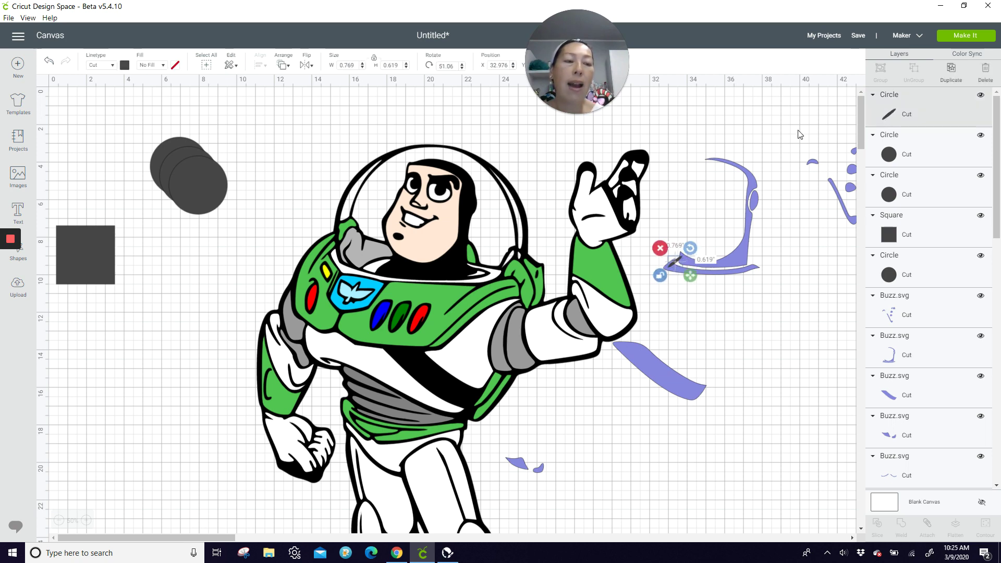
Duplicate the thin oval and place the copy upright, about 0.14 by 0.98 inches, bridging the hood and its ear piece
{"action": "left_click", "coordinate": [950, 69]}
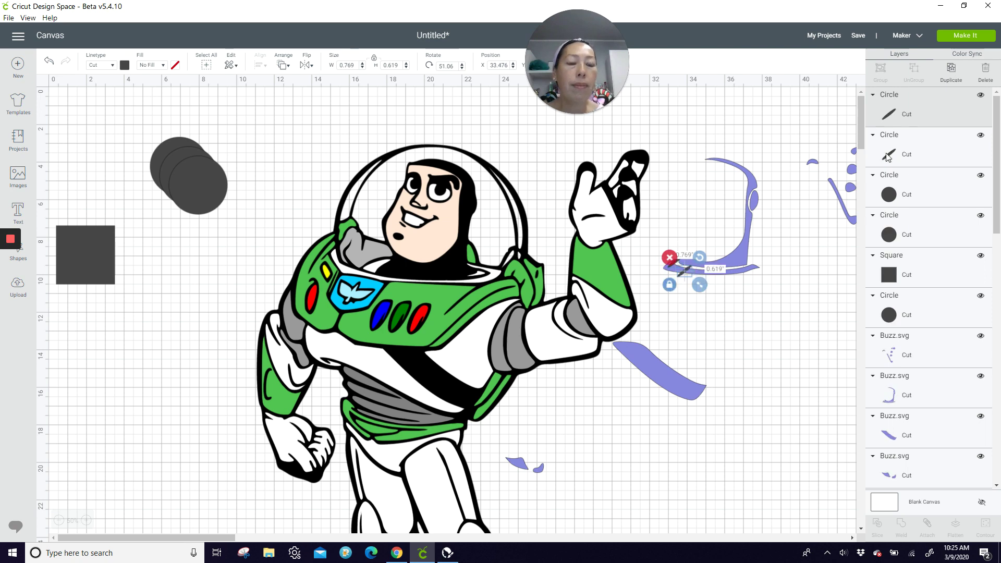
{"action": "left_click_drag", "start_coordinate": [683, 274], "coordinate": [746, 202]}
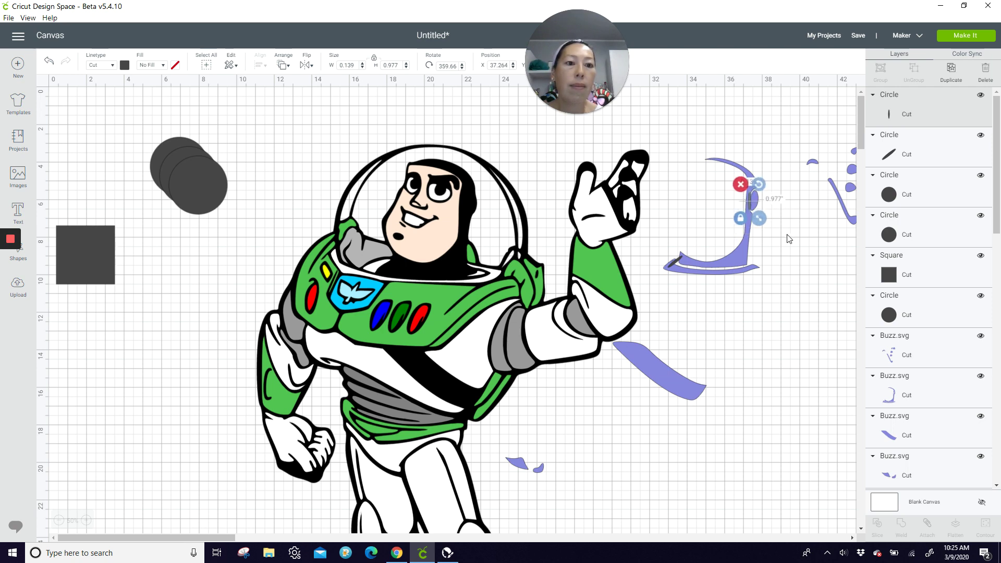
{"action": "left_click", "coordinate": [773, 256]}
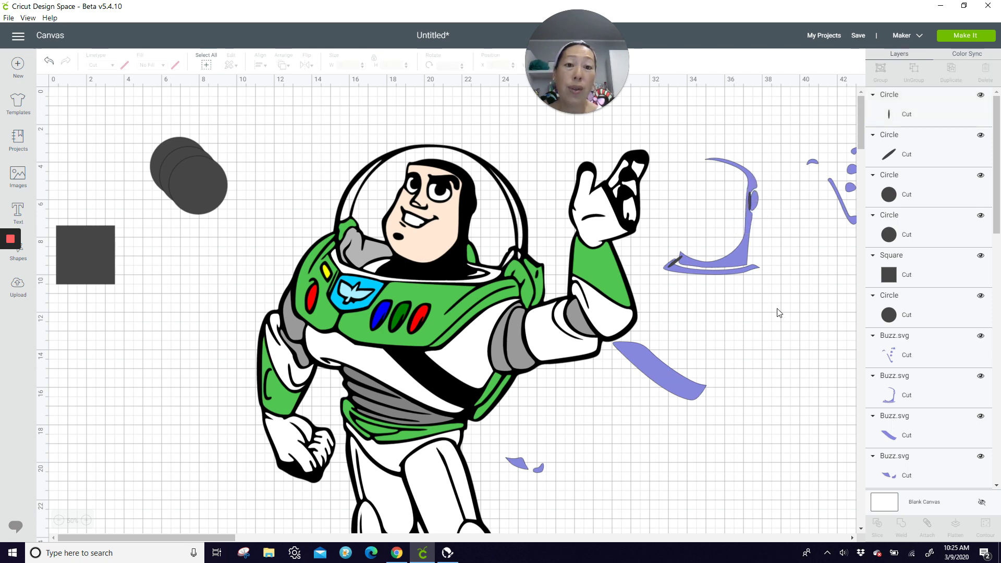
Weld the purple hood piece with its two bridging ovals and move the welded piece back onto Buzz's head
{"action": "left_click_drag", "start_coordinate": [775, 310], "coordinate": [674, 174]}
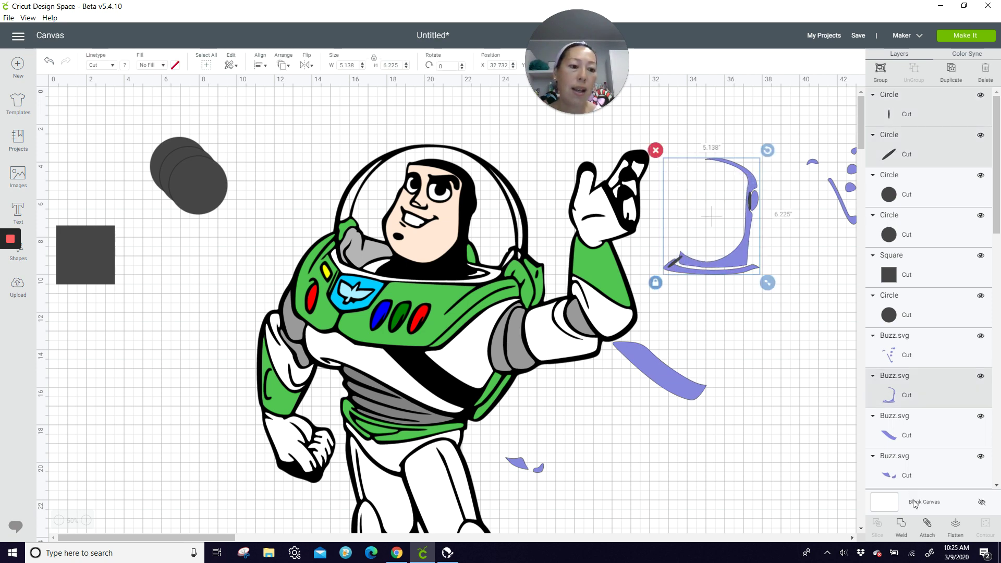
{"action": "left_click", "coordinate": [897, 523]}
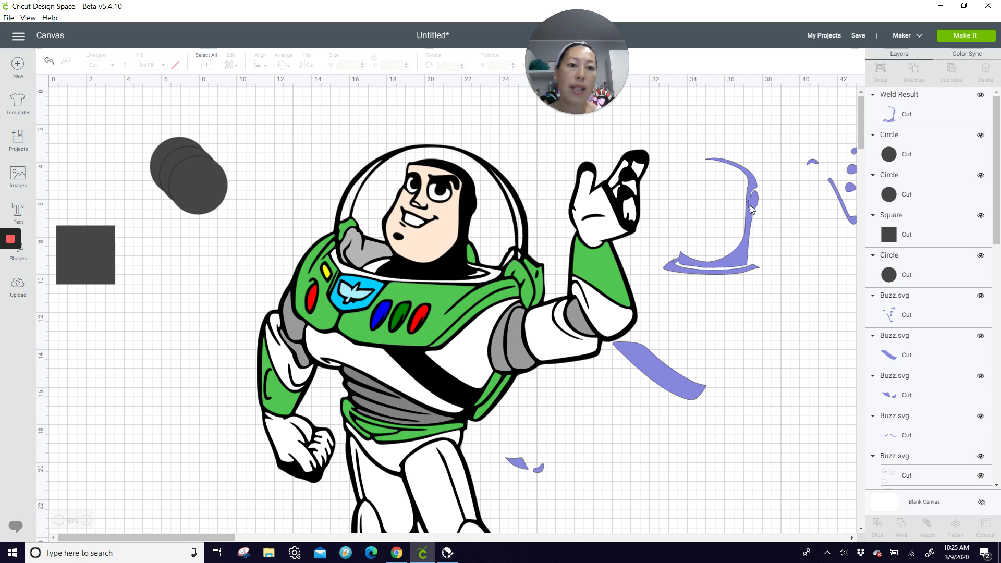
{"action": "left_click_drag", "start_coordinate": [744, 245], "coordinate": [458, 252]}
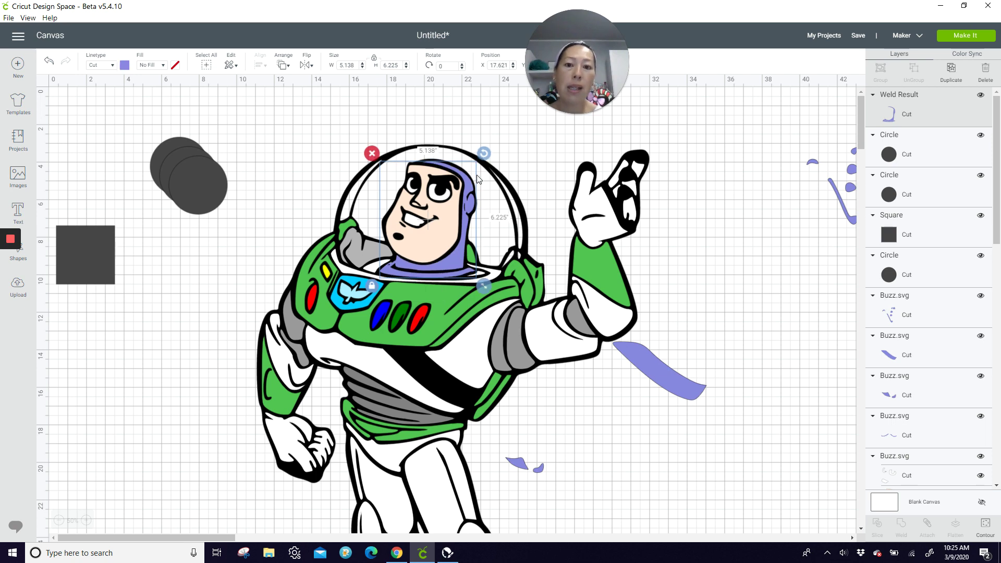
Hide the two small leftover cut contours in the welded purple hood piece, check its fit on Buzz's head, and set it beside him
{"action": "left_click_drag", "start_coordinate": [449, 259], "coordinate": [753, 283]}
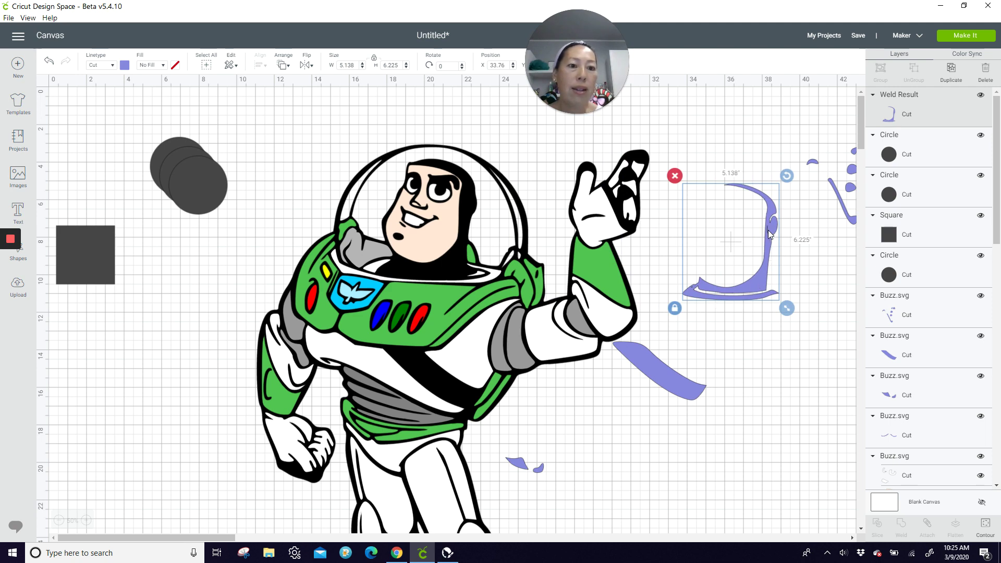
{"action": "left_click", "coordinate": [985, 525]}
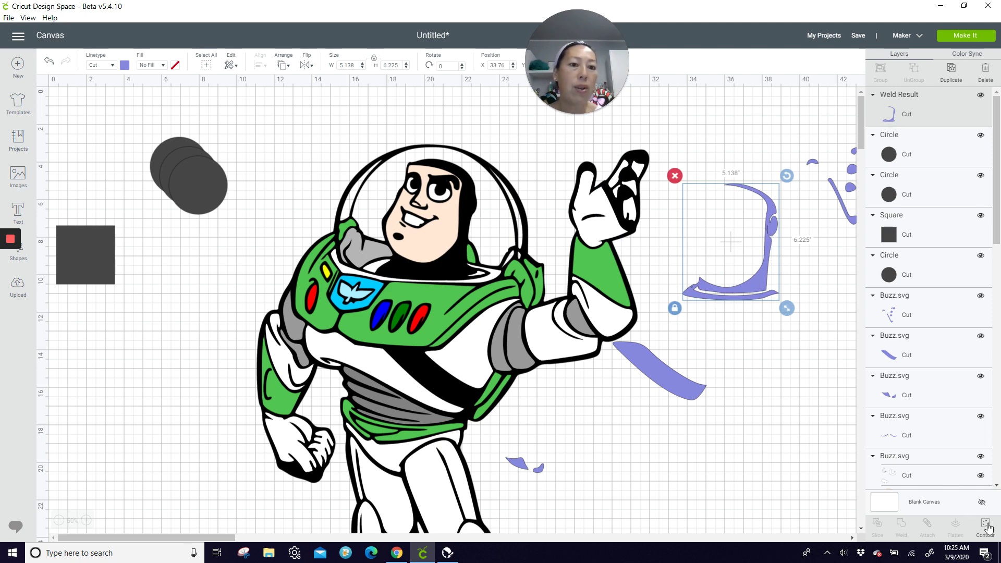
{"action": "scroll", "coordinate": [410, 258], "scroll_direction": "down", "scroll_amount": 3}
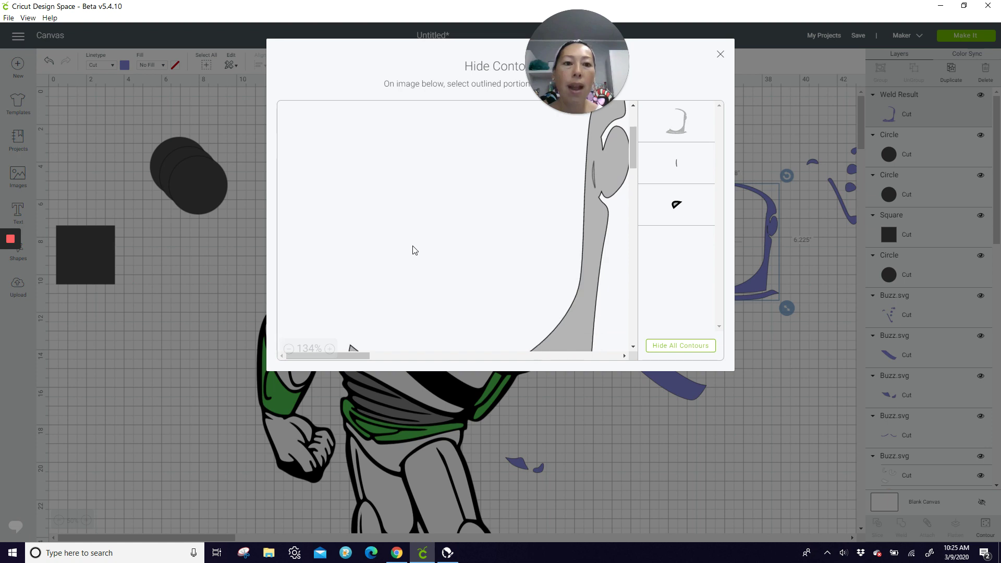
{"action": "left_click", "coordinate": [595, 180]}
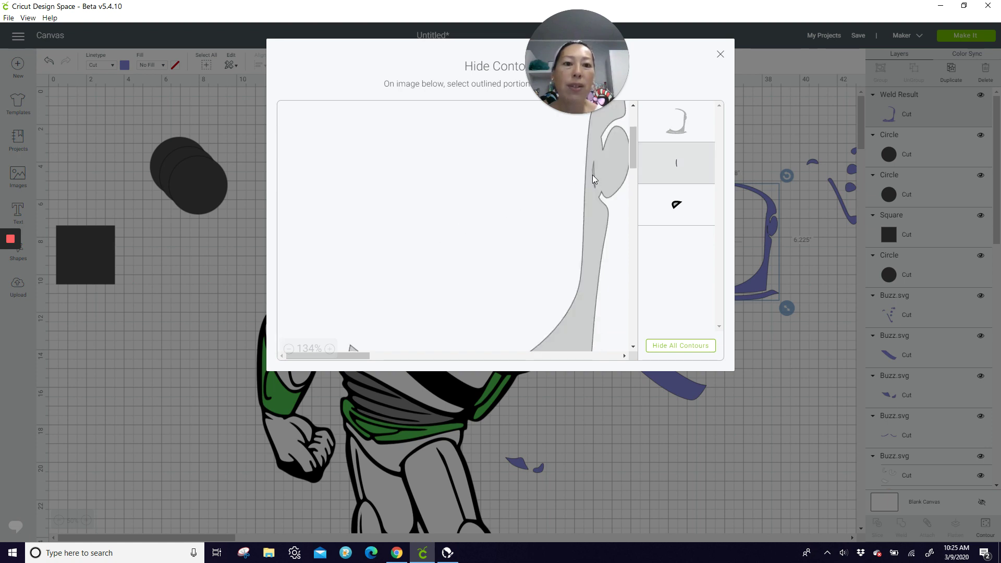
{"action": "scroll", "coordinate": [589, 214], "scroll_direction": "down", "scroll_amount": 3}
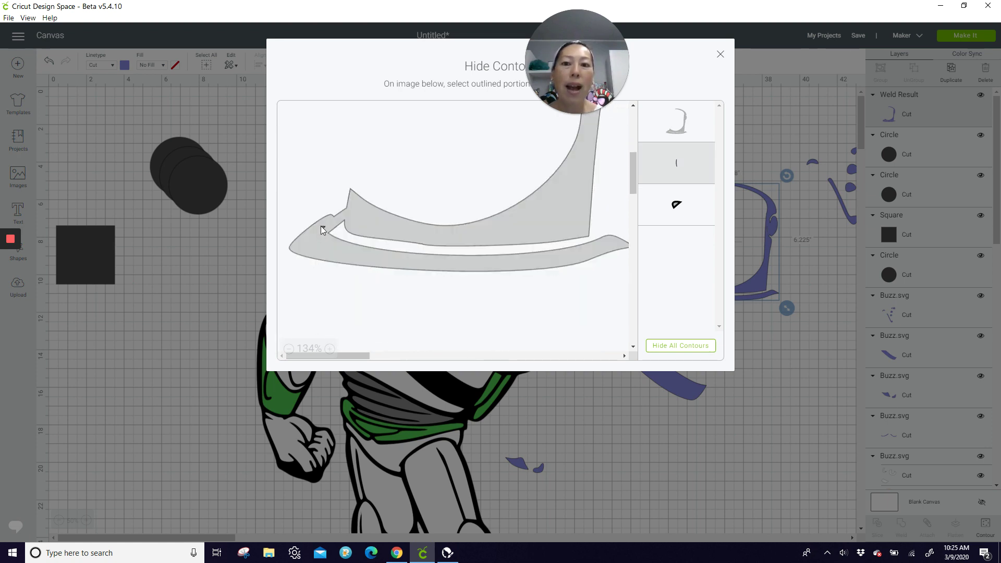
{"action": "left_click", "coordinate": [322, 230]}
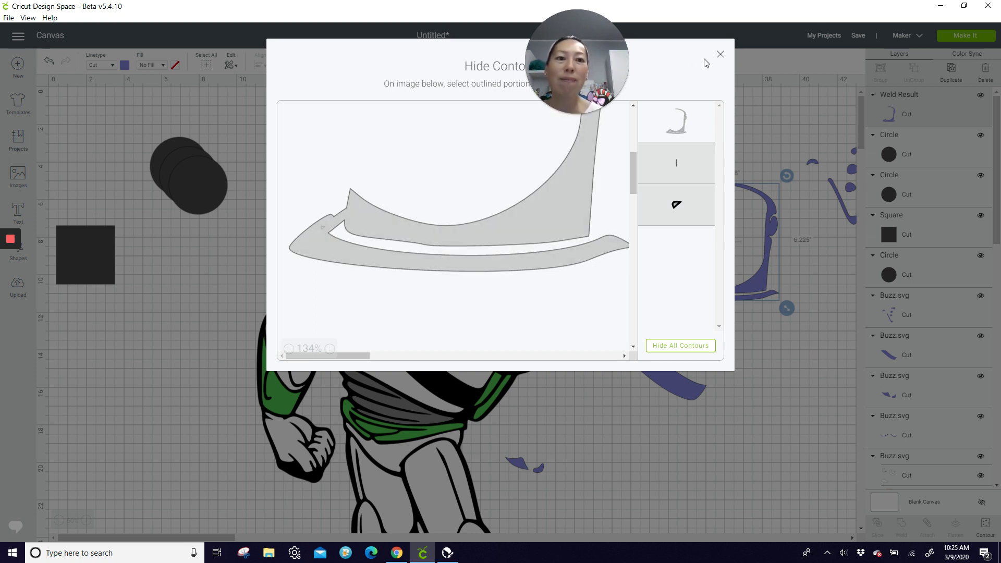
{"action": "left_click", "coordinate": [720, 55]}
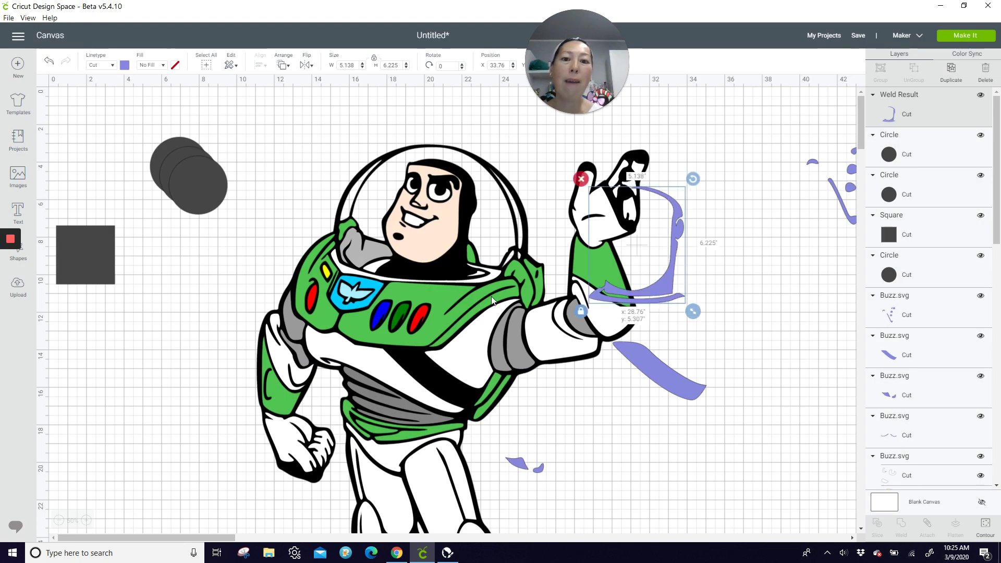
{"action": "left_click_drag", "start_coordinate": [493, 300], "coordinate": [457, 261]}
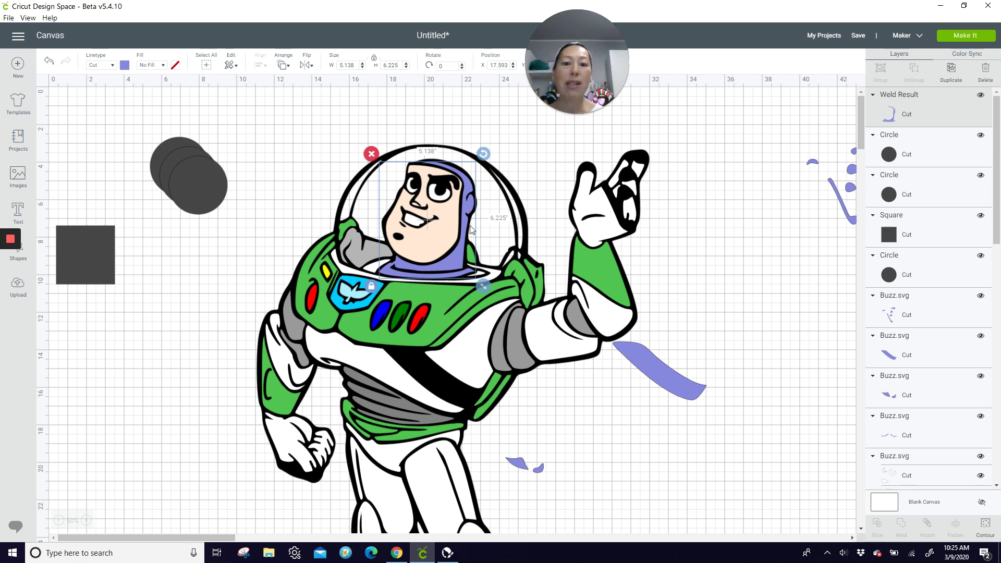
{"action": "left_click_drag", "start_coordinate": [454, 244], "coordinate": [753, 281]}
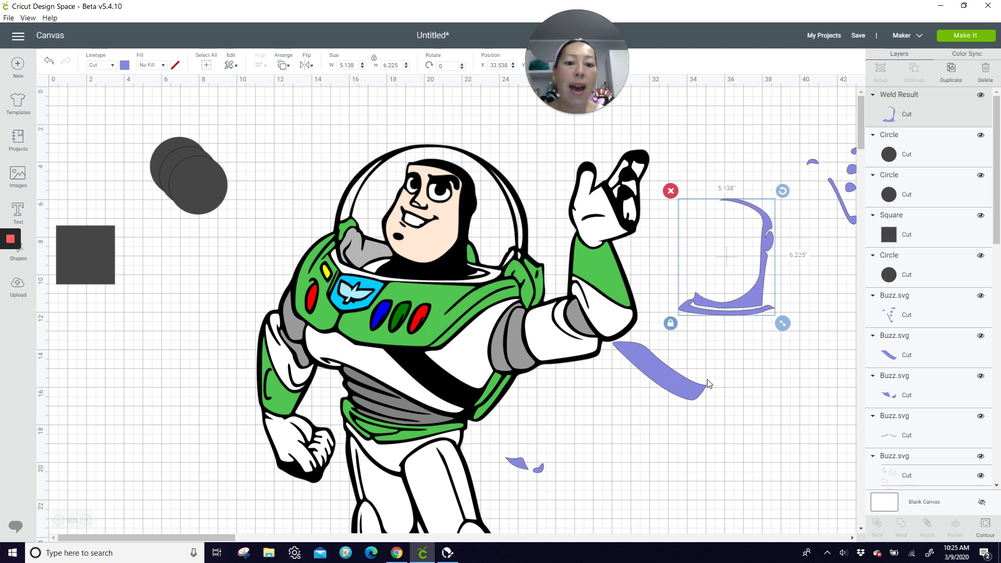
Pull the green torso layer off Buzz onto the empty canvas beyond the purple pieces
{"action": "left_click", "coordinate": [447, 302]}
{"action": "left_click_drag", "start_coordinate": [408, 307], "coordinate": [627, 445]}
{"action": "left_click_drag", "start_coordinate": [146, 537], "coordinate": [210, 538]}
{"action": "left_click_drag", "start_coordinate": [257, 472], "coordinate": [583, 421]}
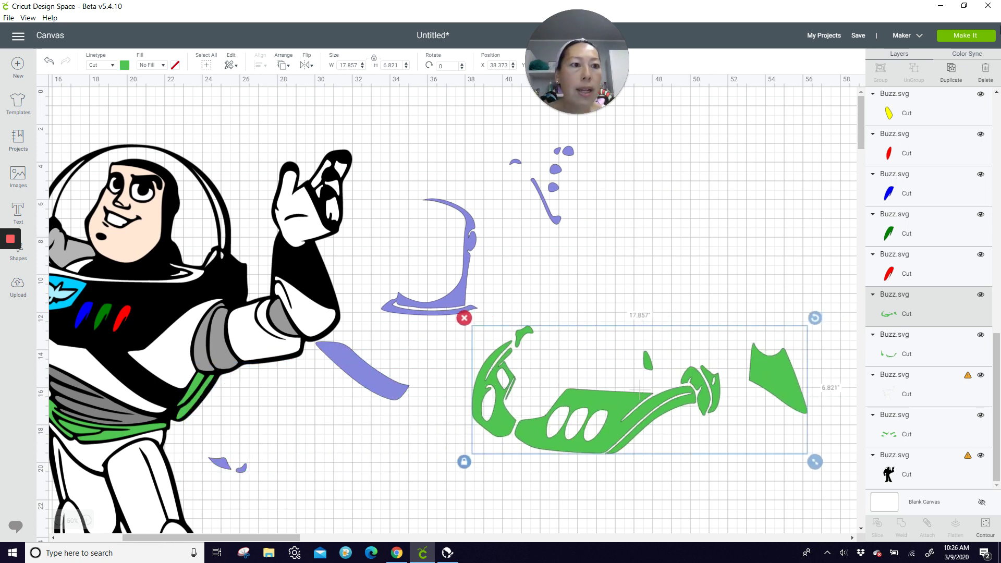
{"action": "left_click_drag", "start_coordinate": [707, 377], "coordinate": [708, 376]}
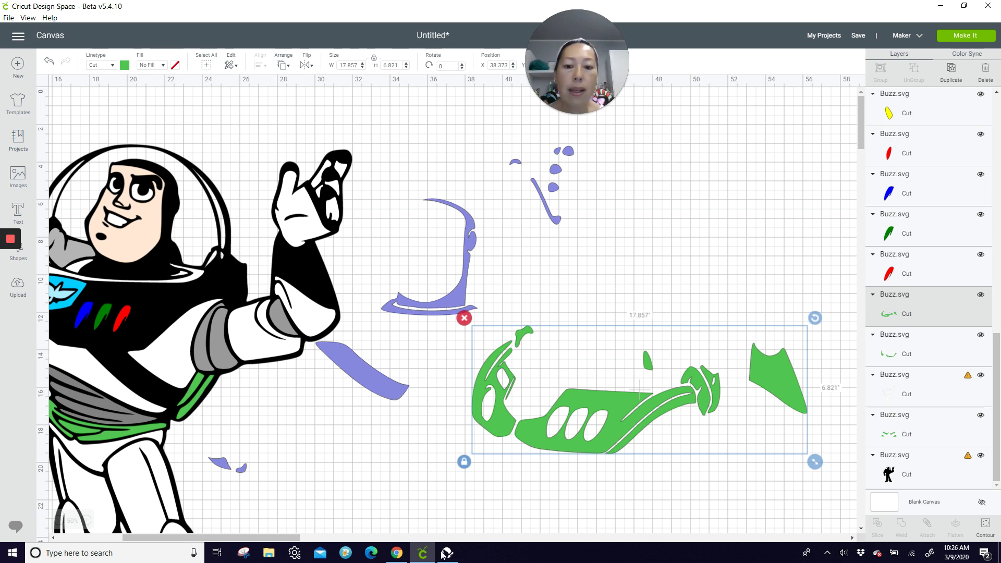
{"action": "left_click_drag", "start_coordinate": [291, 542], "coordinate": [269, 560]}
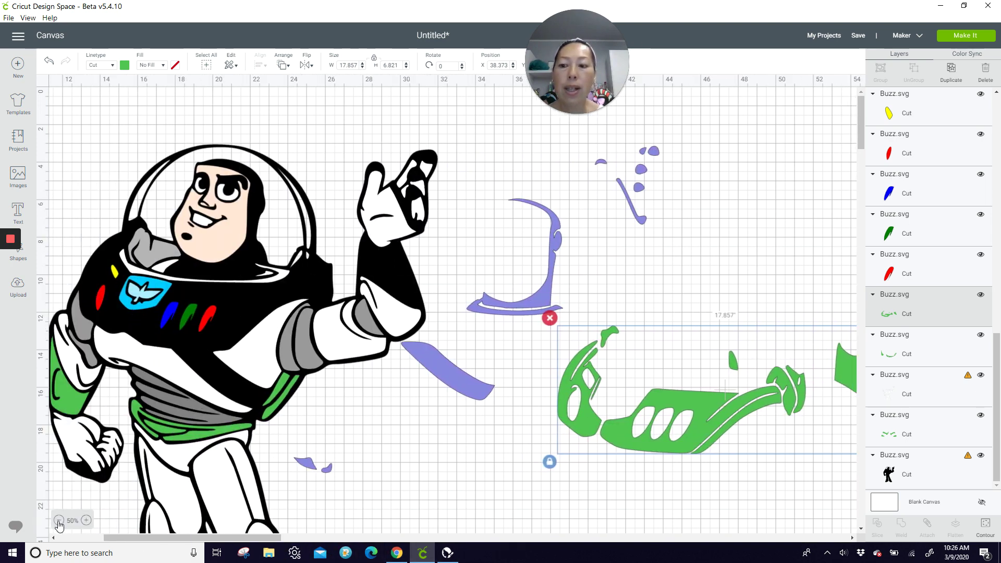
Place the green torso layer back over Buzz to compare it with the figure
{"action": "left_click", "coordinate": [59, 520]}
{"action": "left_click_drag", "start_coordinate": [274, 539], "coordinate": [184, 531]}
{"action": "left_click_drag", "start_coordinate": [502, 257], "coordinate": [223, 219]}
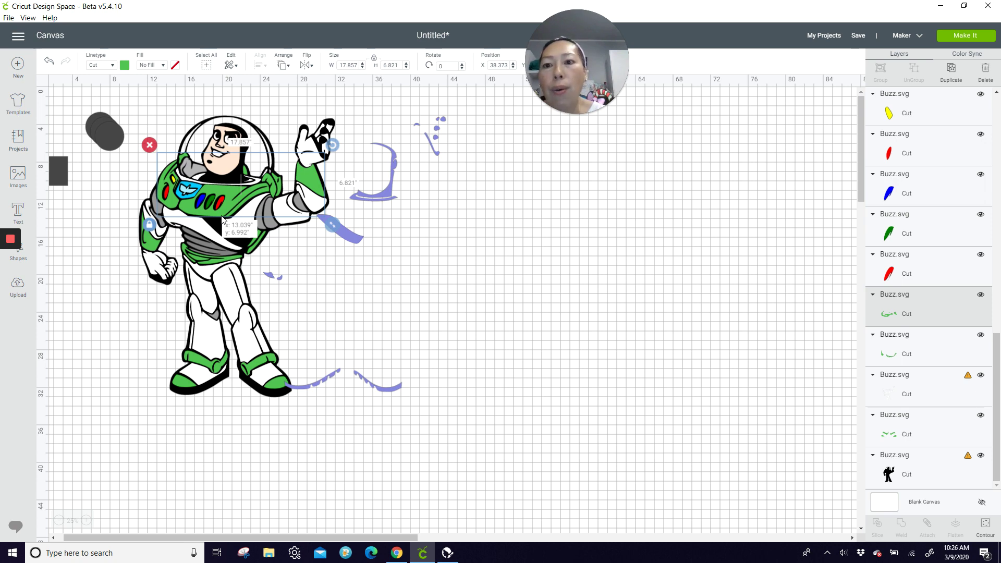
{"action": "left_click_drag", "start_coordinate": [222, 219], "coordinate": [223, 219]}
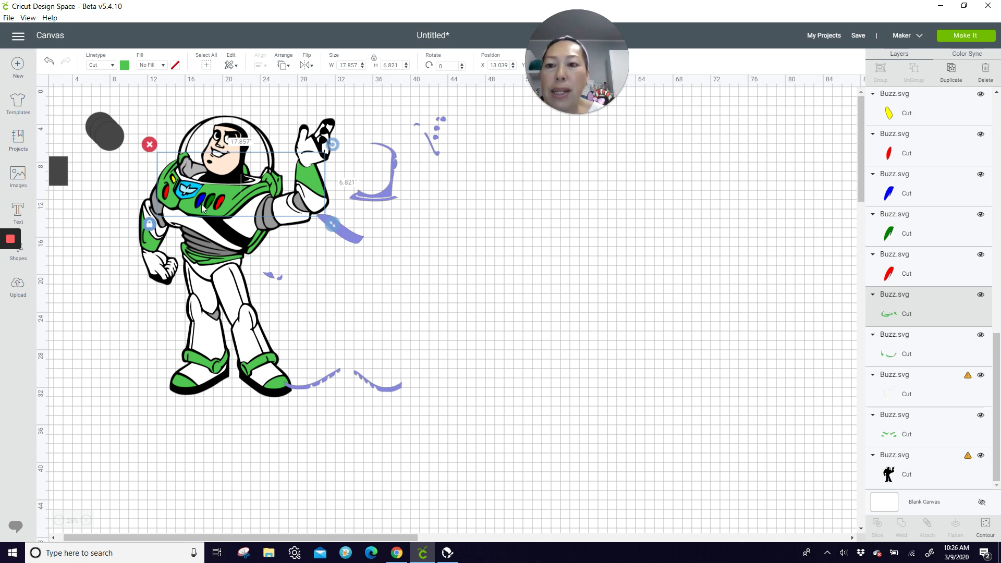
Move the green torso layer well clear of Buzz and the purple pieces, to about X 51 inches
{"action": "left_click_drag", "start_coordinate": [201, 205], "coordinate": [647, 338]}
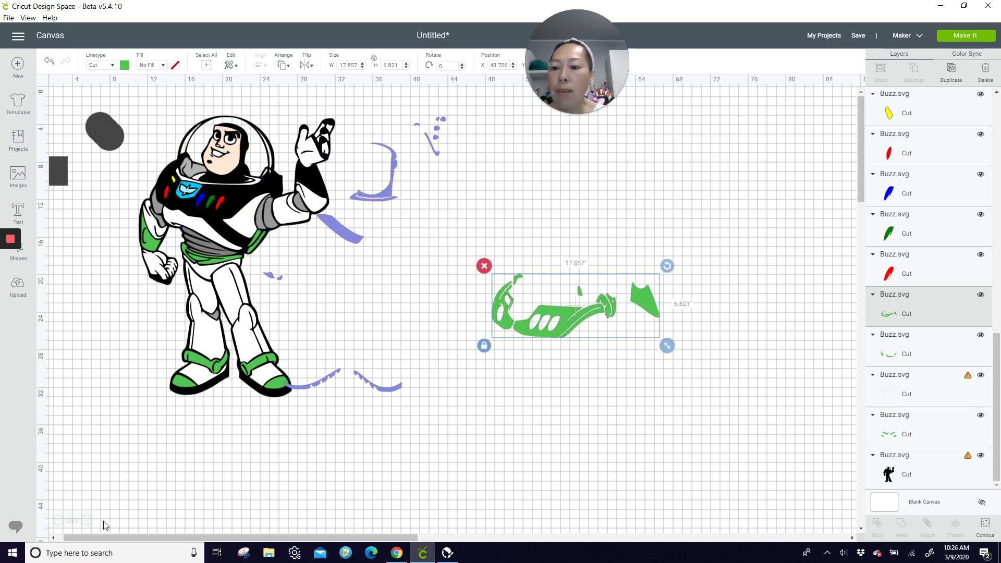
{"action": "left_click", "coordinate": [86, 520]}
{"action": "scroll", "coordinate": [225, 445], "scroll_direction": "right", "scroll_amount": 2}
{"action": "scroll", "coordinate": [238, 435], "scroll_direction": "down", "scroll_amount": 3}
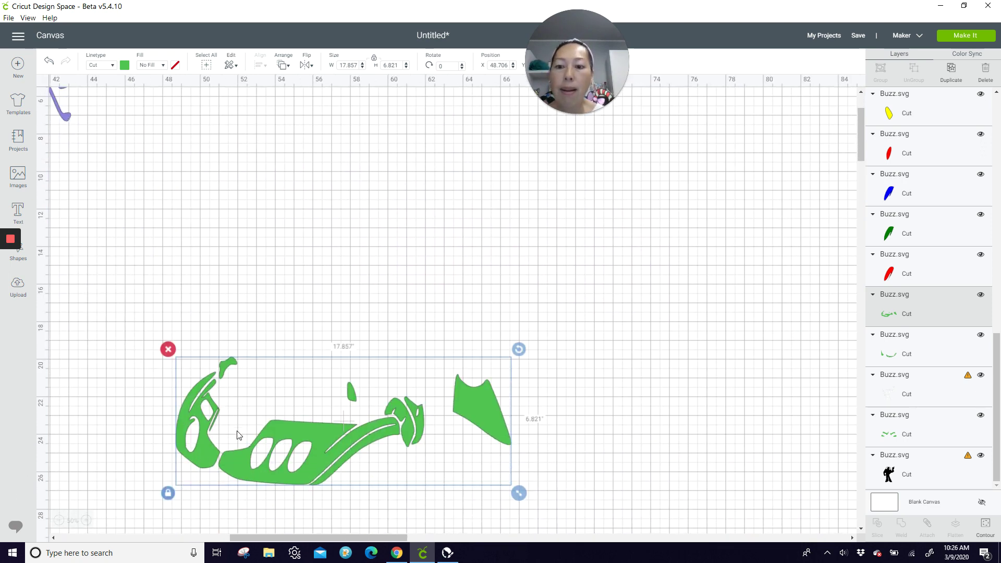
{"action": "left_click_drag", "start_coordinate": [288, 451], "coordinate": [334, 405]}
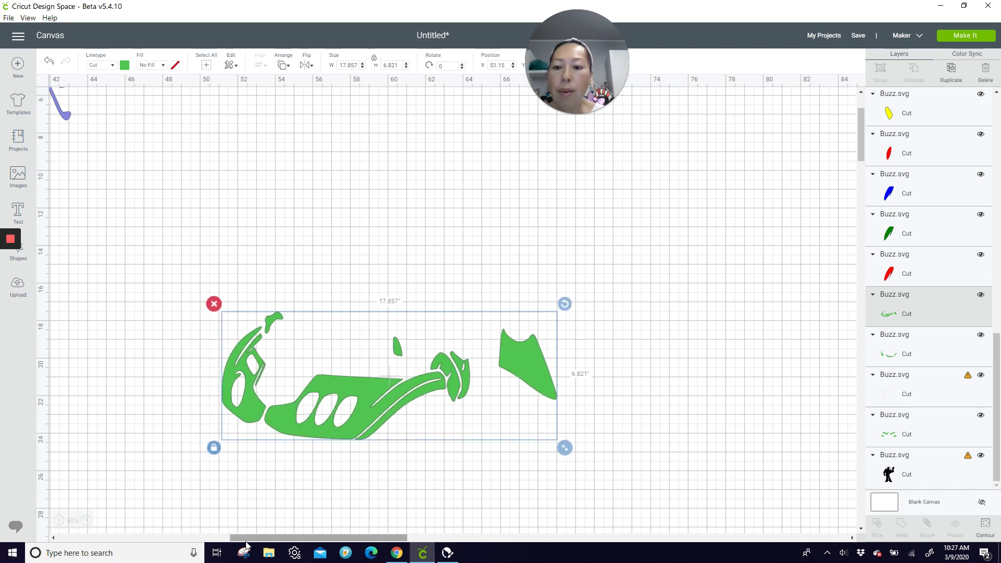
Bring the dark square and one dark circle across the canvas toward the detached green torso layer
{"action": "left_click_drag", "start_coordinate": [247, 544], "coordinate": [93, 309]}
{"action": "left_click_drag", "start_coordinate": [89, 164], "coordinate": [761, 446]}
{"action": "left_click_drag", "start_coordinate": [208, 107], "coordinate": [773, 434]}
{"action": "left_click_drag", "start_coordinate": [181, 536], "coordinate": [312, 545]}
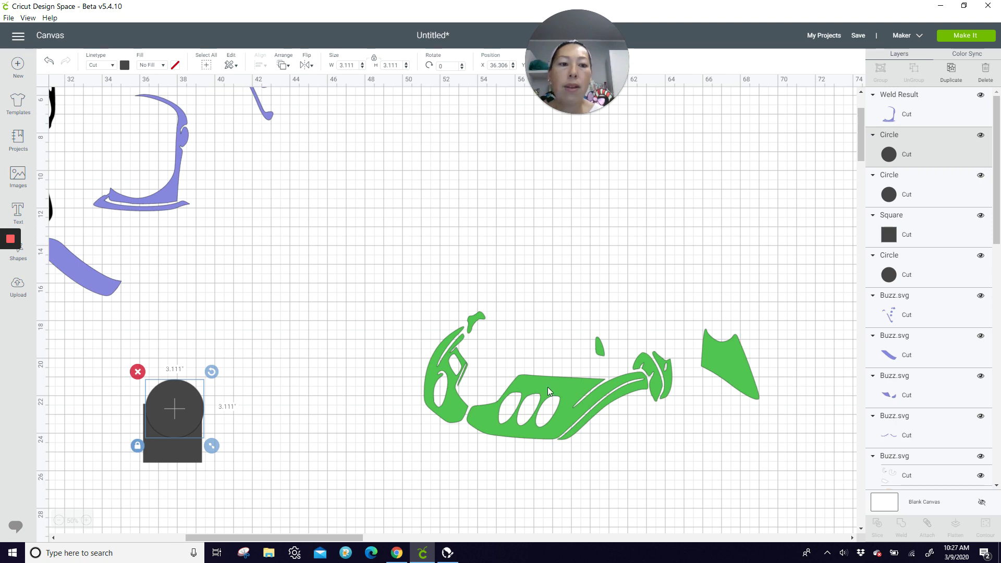
Shift the green torso layer closer to the dark shapes and lift the circle off the square
{"action": "left_click", "coordinate": [574, 378]}
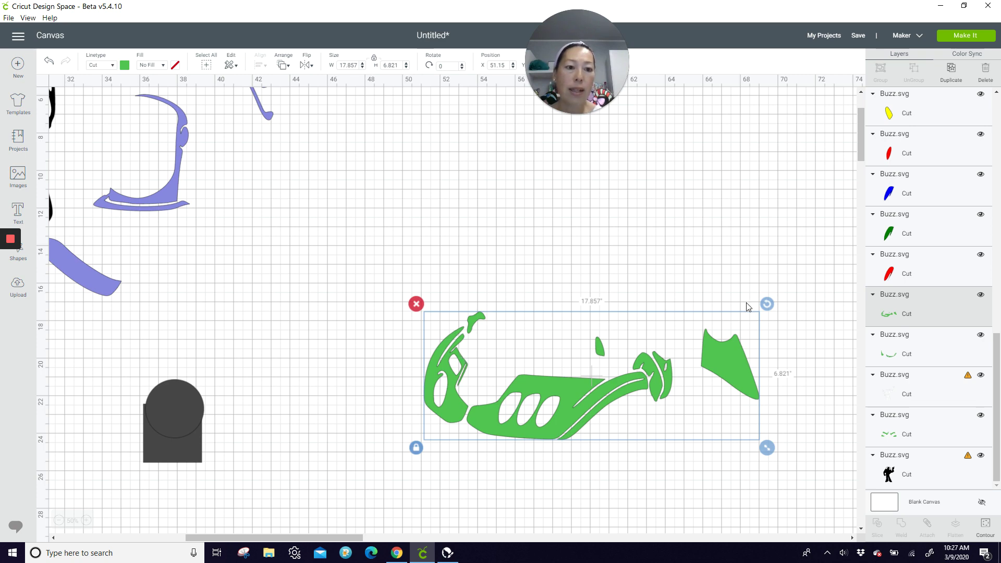
{"action": "left_click_drag", "start_coordinate": [738, 374], "coordinate": [678, 320]}
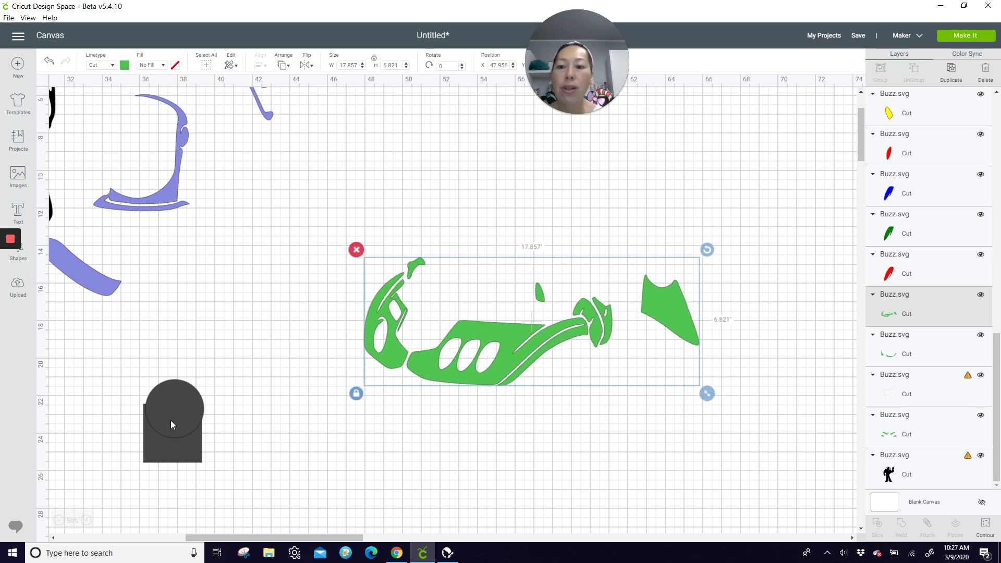
{"action": "left_click_drag", "start_coordinate": [171, 420], "coordinate": [172, 348]}
Enlarge the dark square to about 16.083 inches and position it over only the green forearm piece
{"action": "left_click_drag", "start_coordinate": [192, 449], "coordinate": [621, 529]}
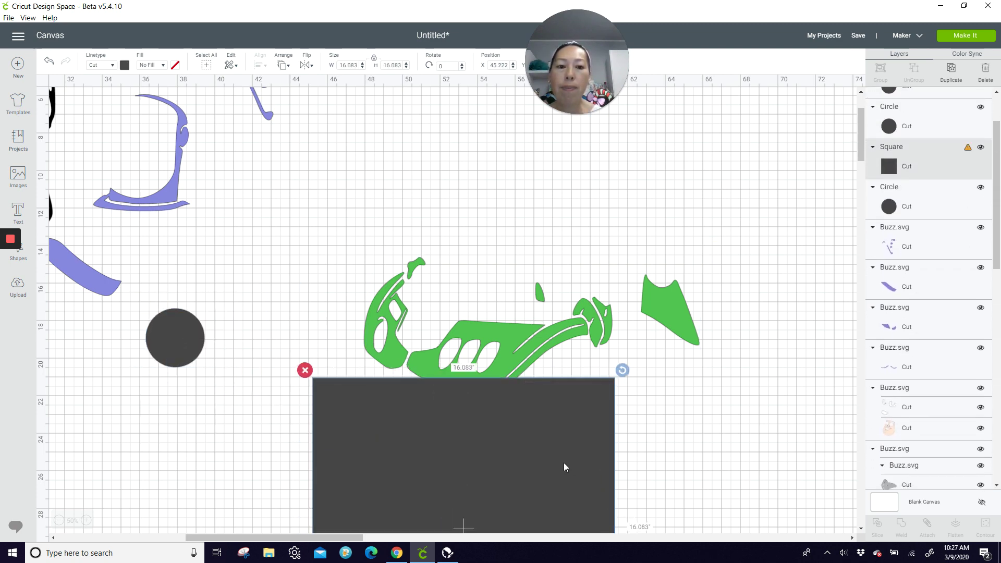
{"action": "left_click_drag", "start_coordinate": [564, 467], "coordinate": [925, 294]}
{"action": "left_click_drag", "start_coordinate": [703, 314], "coordinate": [744, 333]}
{"action": "left_click", "coordinate": [510, 423]}
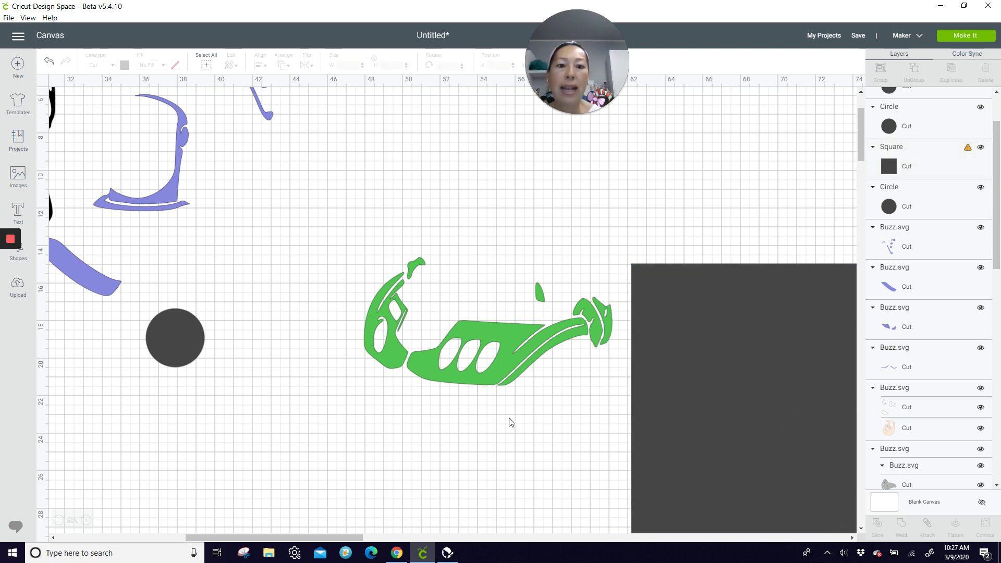
Adjust the square over the forearm piece and slice it with the green layer to separate the forearm
{"action": "left_click_drag", "start_coordinate": [337, 340], "coordinate": [730, 396]}
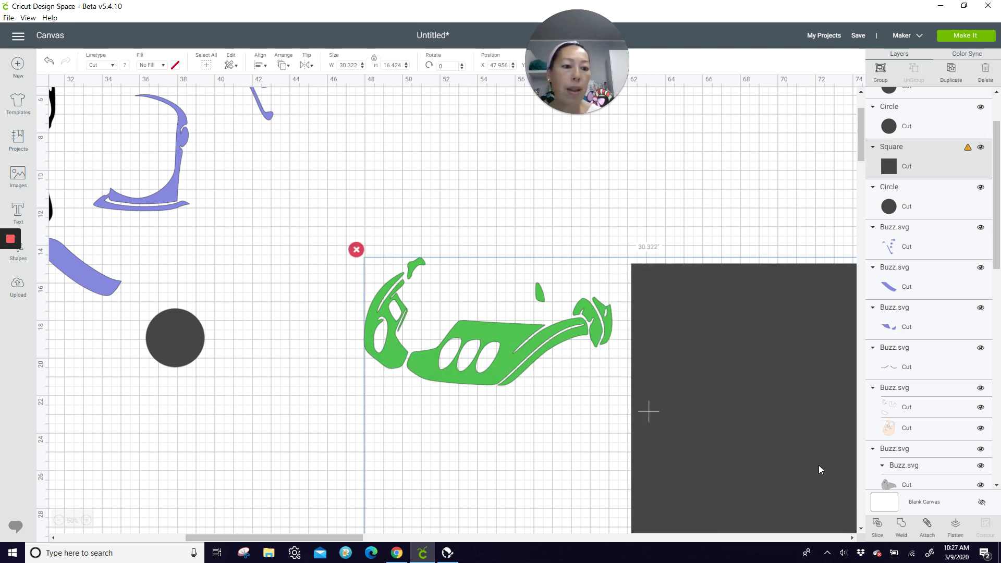
{"action": "left_click", "coordinate": [865, 519]}
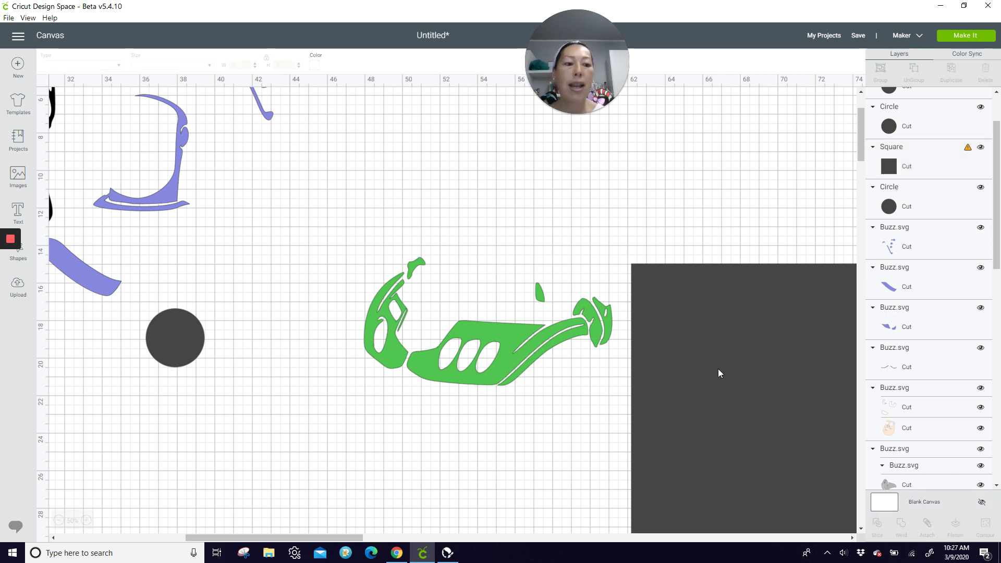
{"action": "mouse_move", "coordinate": [717, 368]}
{"action": "left_mouse_down"}
{"action": "mouse_move", "coordinate": [748, 430]}
{"action": "mouse_move", "coordinate": [726, 358]}
{"action": "left_mouse_up"}
{"action": "left_click", "coordinate": [359, 323]}
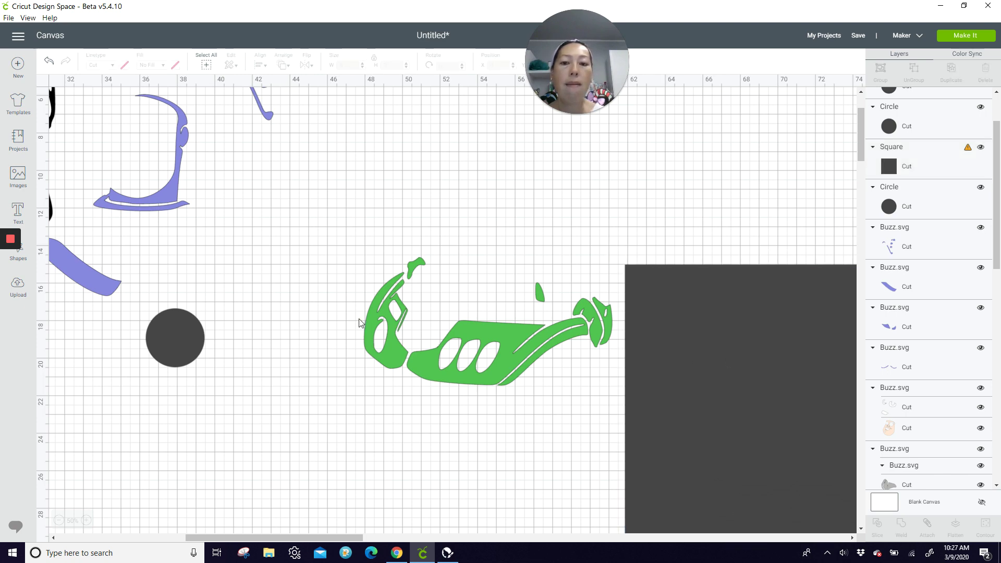
{"action": "left_click_drag", "start_coordinate": [355, 283], "coordinate": [811, 427]}
{"action": "left_click", "coordinate": [877, 523]}
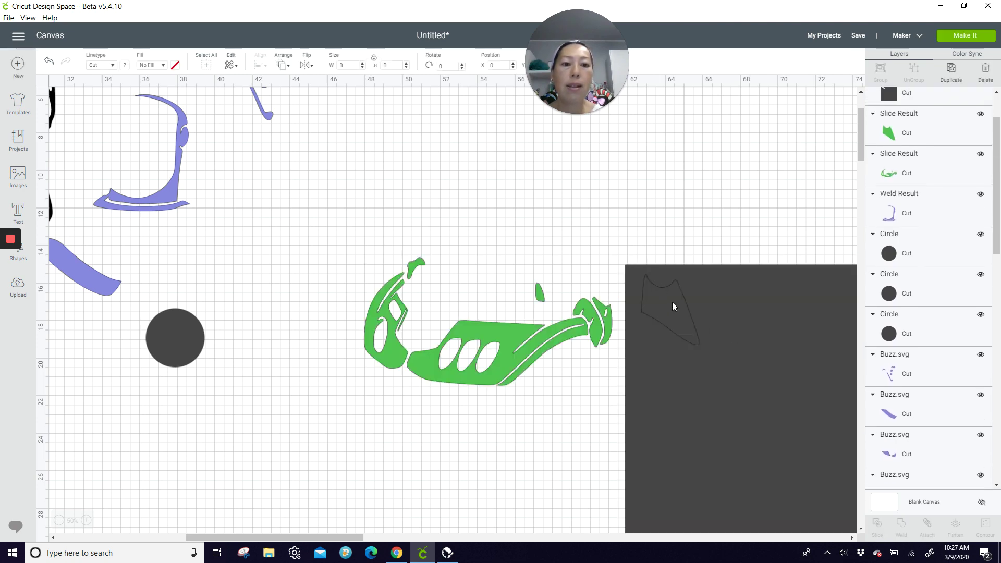
Move the cut-out square off the green forearm piece and delete the dark forearm-shaped slice result
{"action": "left_click", "coordinate": [672, 302]}
{"action": "left_click_drag", "start_coordinate": [770, 326], "coordinate": [830, 481]}
{"action": "left_click_drag", "start_coordinate": [667, 318], "coordinate": [603, 439]}
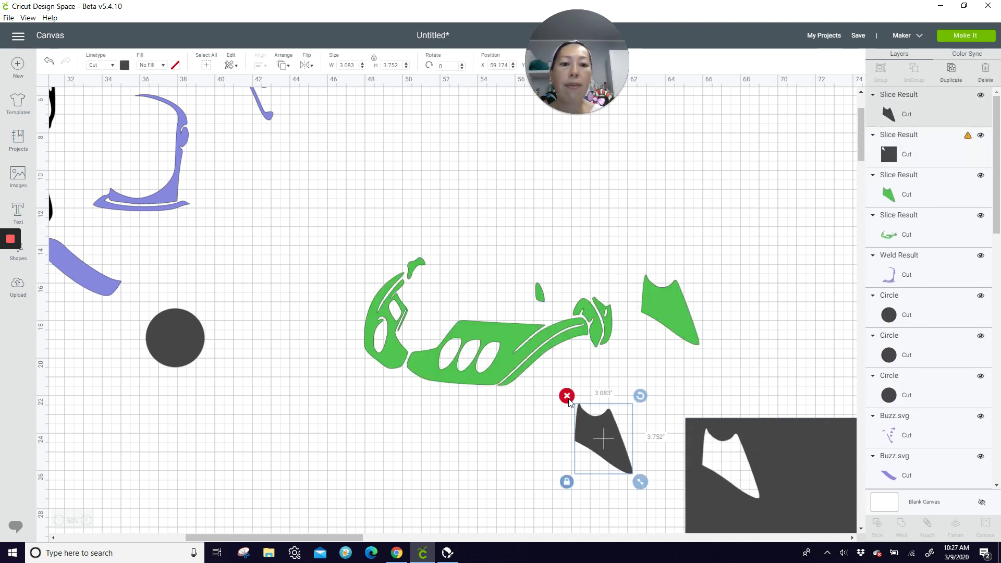
{"action": "left_click", "coordinate": [568, 398]}
Move the separated green forearm piece farther away from the remaining green torso pieces
{"action": "left_click", "coordinate": [674, 306]}
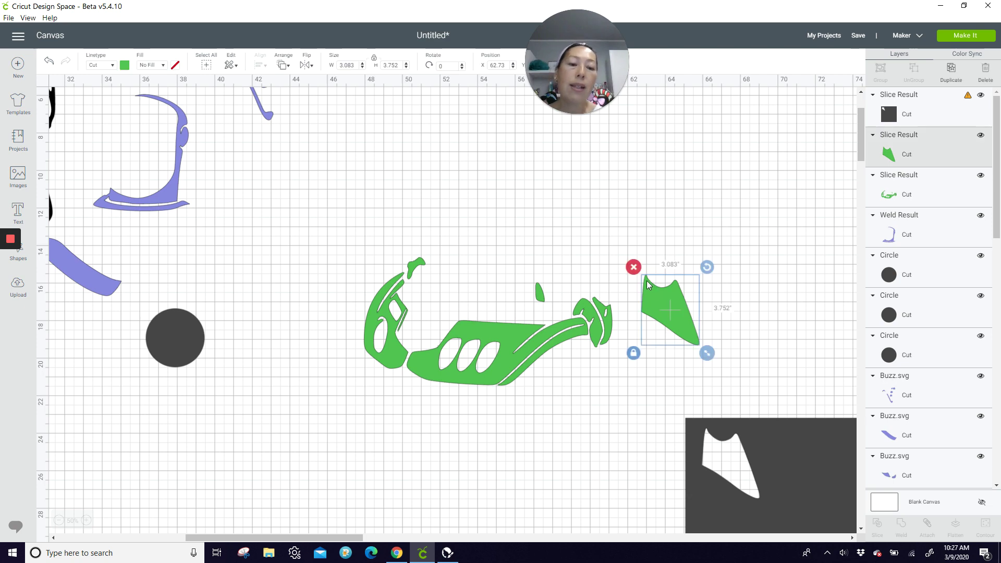
{"action": "left_click", "coordinate": [500, 355]}
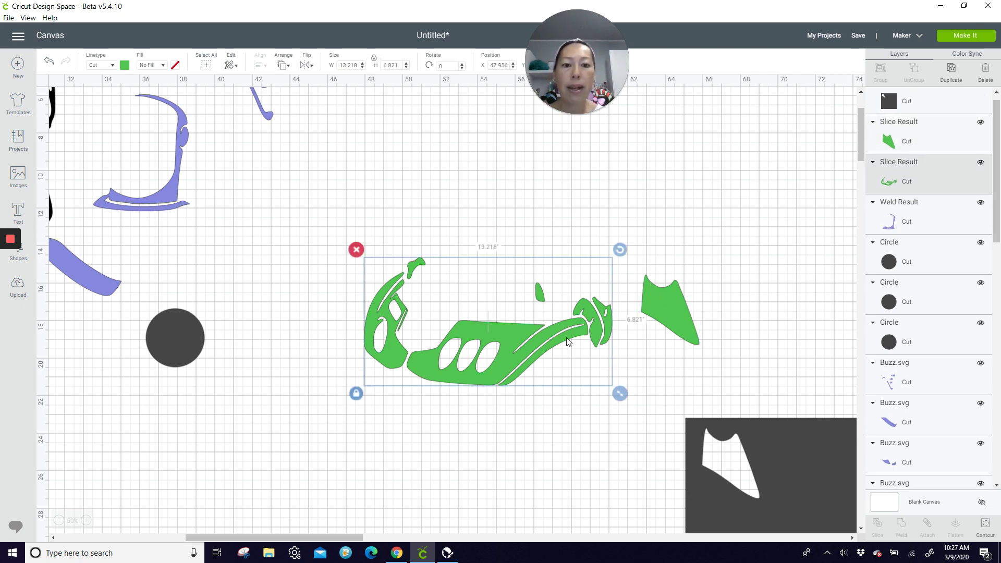
{"action": "left_click_drag", "start_coordinate": [659, 311], "coordinate": [817, 286]}
Rotate the remaining green layer to about 344° and arrange it with the square so only the side shoulder section is covered
{"action": "left_click_drag", "start_coordinate": [471, 333], "coordinate": [483, 368]}
{"action": "left_click_drag", "start_coordinate": [825, 467], "coordinate": [334, 302]}
{"action": "left_click_drag", "start_coordinate": [597, 394], "coordinate": [608, 442]}
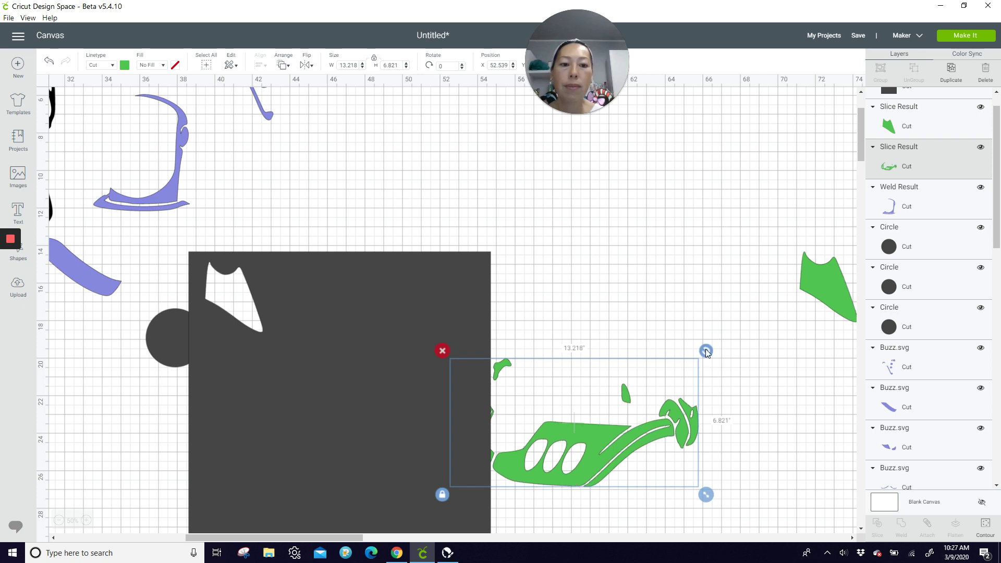
{"action": "left_click_drag", "start_coordinate": [706, 351], "coordinate": [674, 320]}
{"action": "left_click_drag", "start_coordinate": [594, 453], "coordinate": [580, 448]}
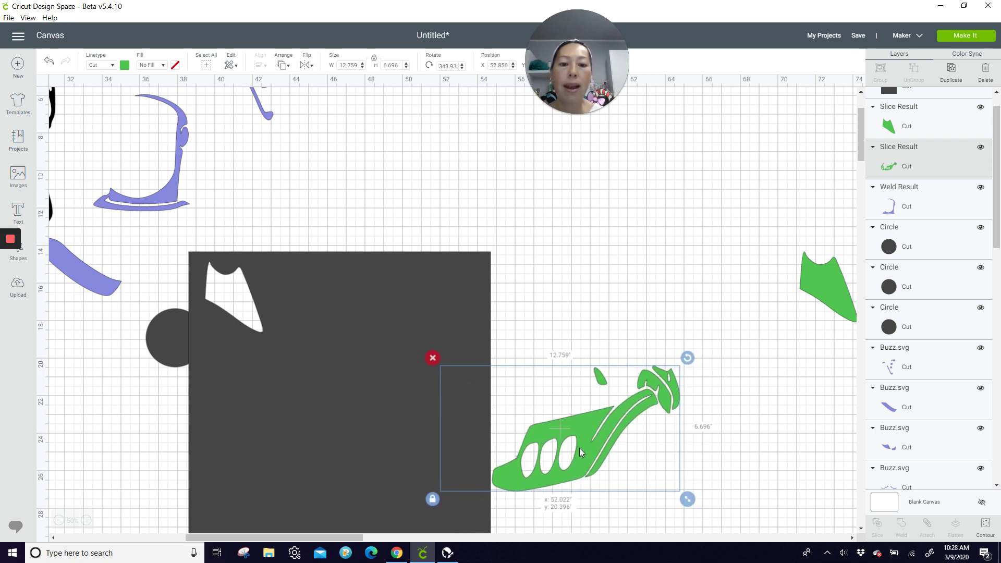
Slice the square with the green layer to split off the shoulder section, and move the chest section aside
{"action": "left_click_drag", "start_coordinate": [736, 461], "coordinate": [400, 467]}
{"action": "left_click", "coordinate": [877, 525]}
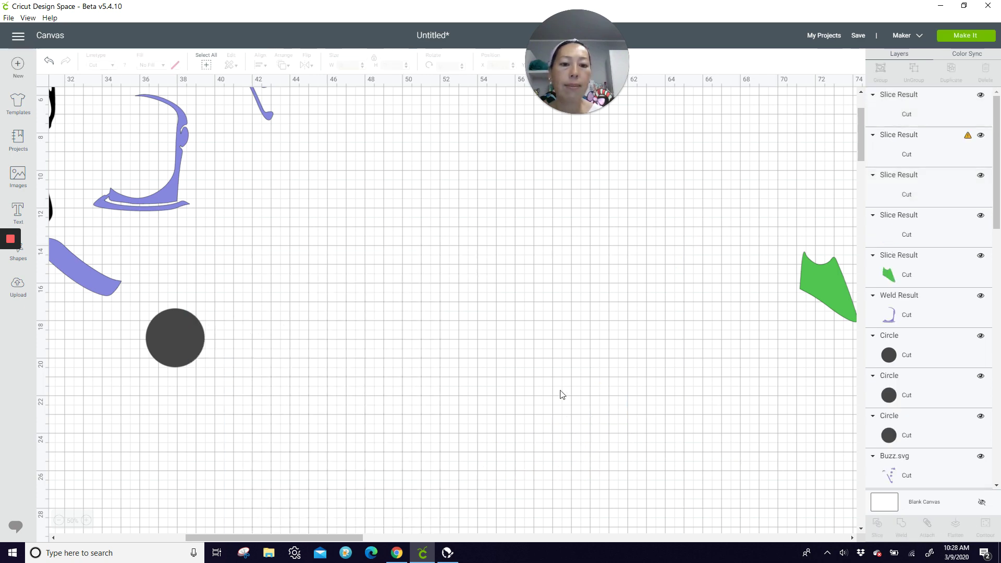
{"action": "left_click_drag", "start_coordinate": [574, 439], "coordinate": [681, 415]}
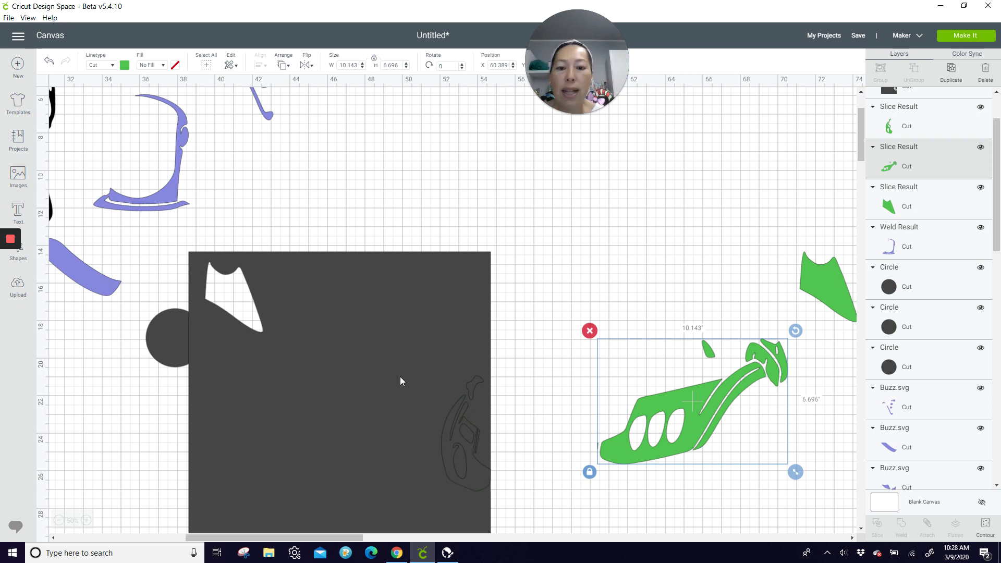
Move the cut square aside, delete the dark shoulder-shaped slice result, and place the green shoulder section on clear canvas
{"action": "left_click_drag", "start_coordinate": [399, 376], "coordinate": [256, 396]}
{"action": "left_click_drag", "start_coordinate": [480, 431], "coordinate": [467, 353]}
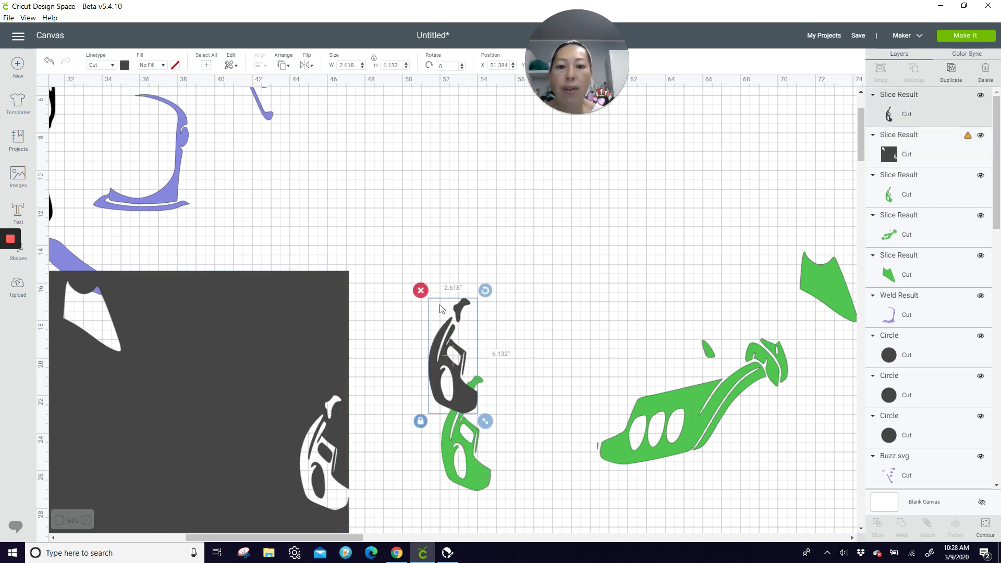
{"action": "left_click", "coordinate": [420, 290]}
{"action": "left_click_drag", "start_coordinate": [459, 440], "coordinate": [459, 329]}
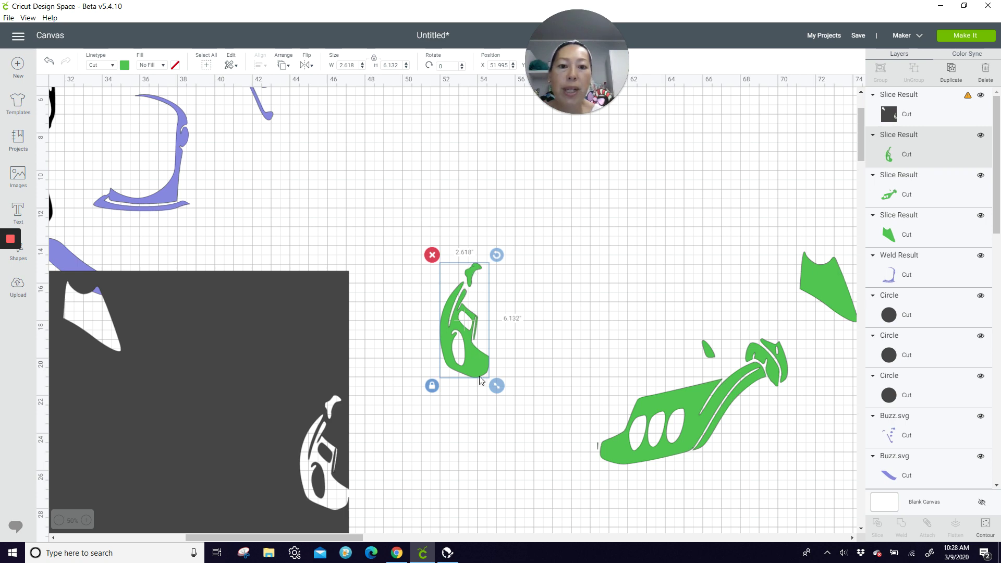
Move the cut square out of the way, bring a dark circle beside the green shoulder section, and duplicate the circle twice
{"action": "left_click_drag", "start_coordinate": [240, 321], "coordinate": [447, 503]}
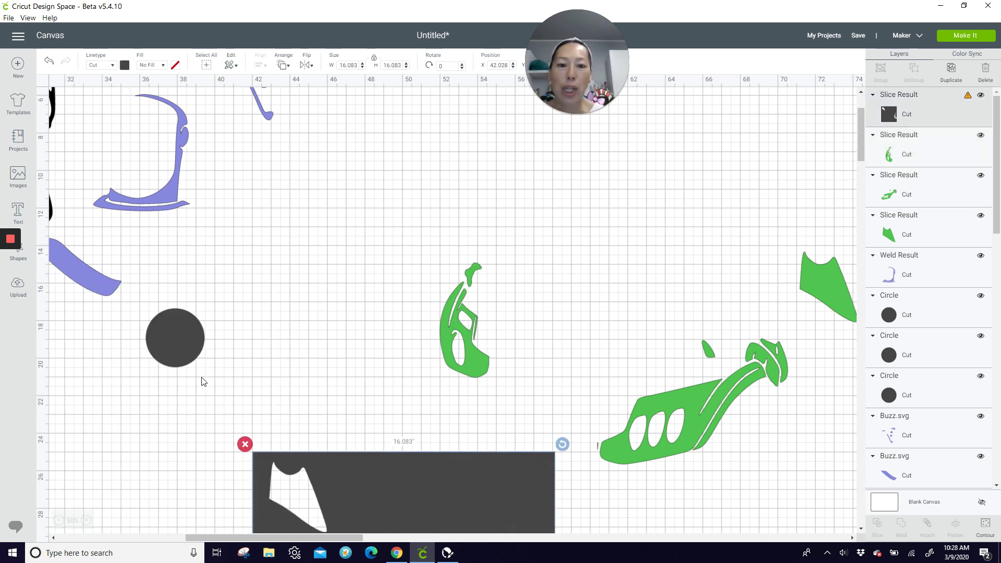
{"action": "left_click_drag", "start_coordinate": [176, 337], "coordinate": [358, 367]}
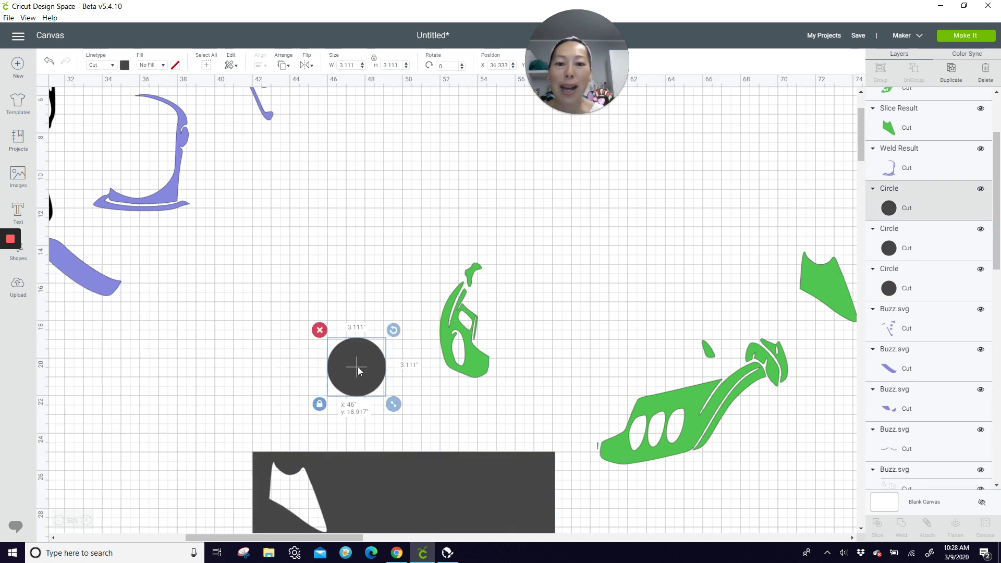
{"action": "left_click", "coordinate": [946, 71]}
{"action": "left_click", "coordinate": [945, 71]}
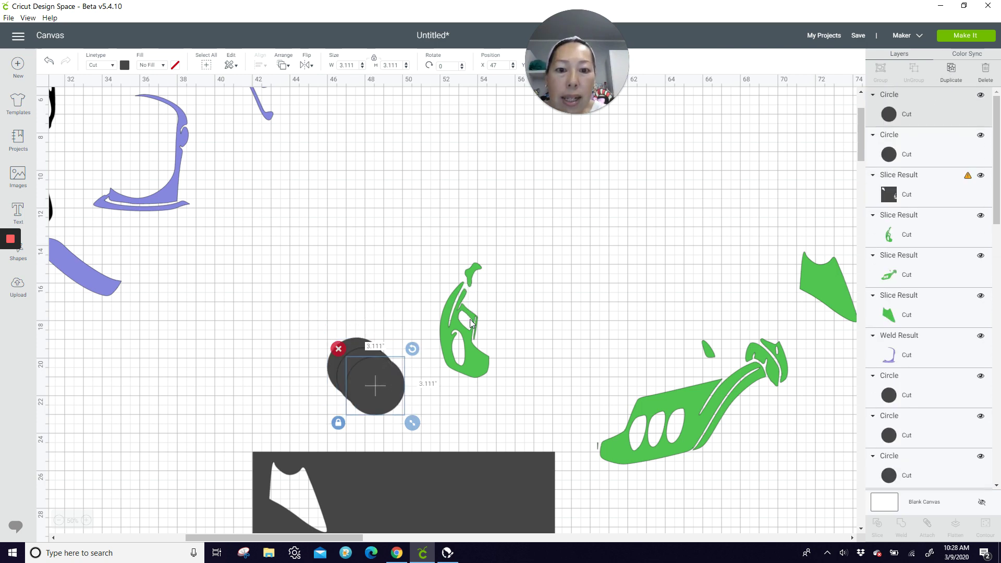
Reshape one circle copy into a narrow tilted ellipse and place it across the gap above the shoulder section's upper opening
{"action": "left_click_drag", "start_coordinate": [396, 373], "coordinate": [442, 406]}
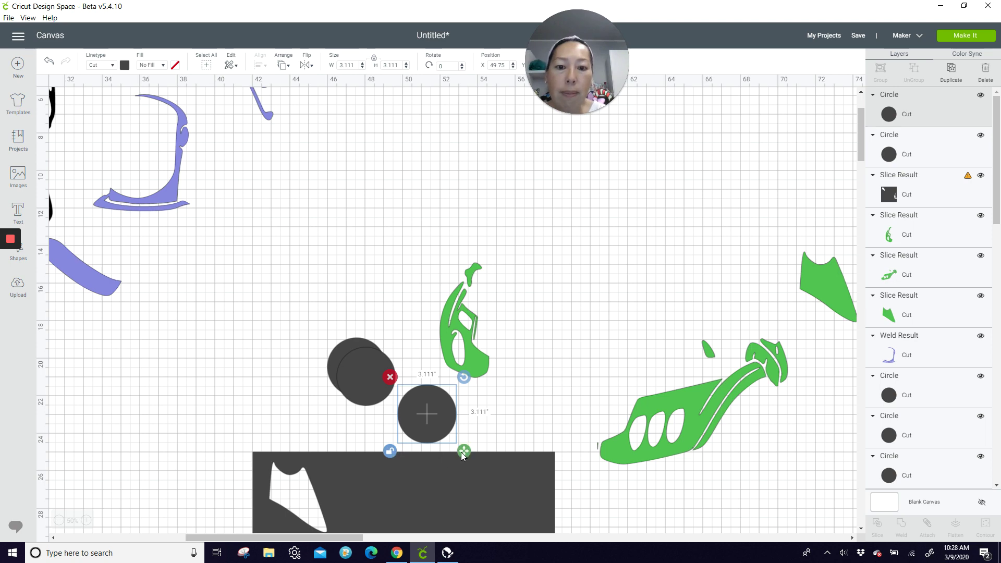
{"action": "left_click_drag", "start_coordinate": [462, 455], "coordinate": [412, 424]}
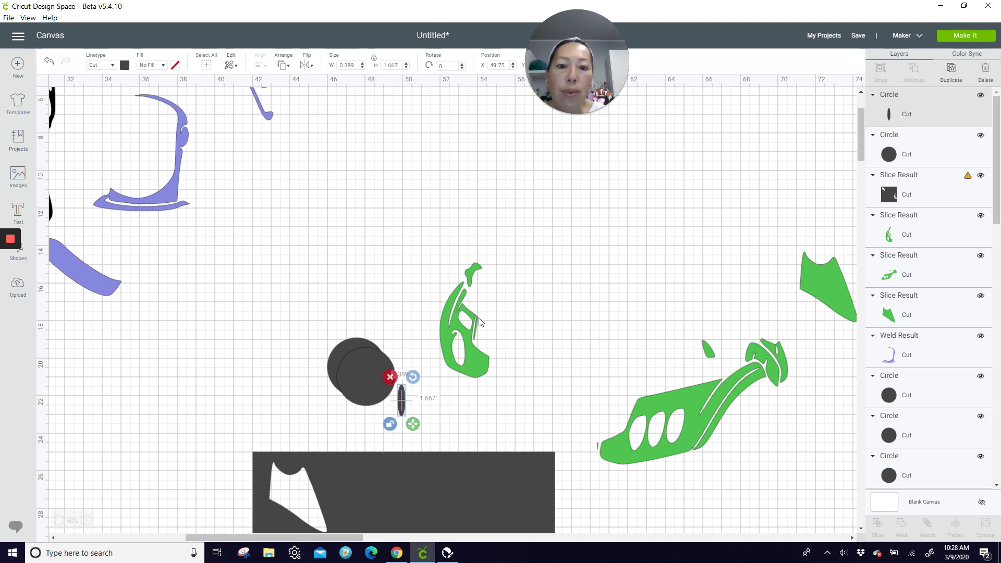
{"action": "left_click_drag", "start_coordinate": [405, 397], "coordinate": [443, 388]}
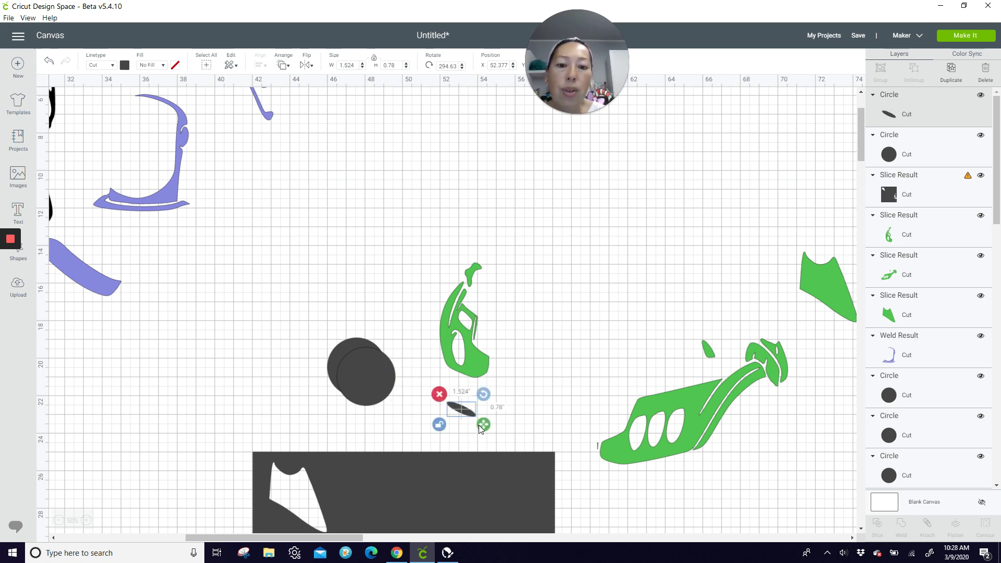
{"action": "left_click_drag", "start_coordinate": [480, 427], "coordinate": [473, 317]}
{"action": "left_click", "coordinate": [509, 327]}
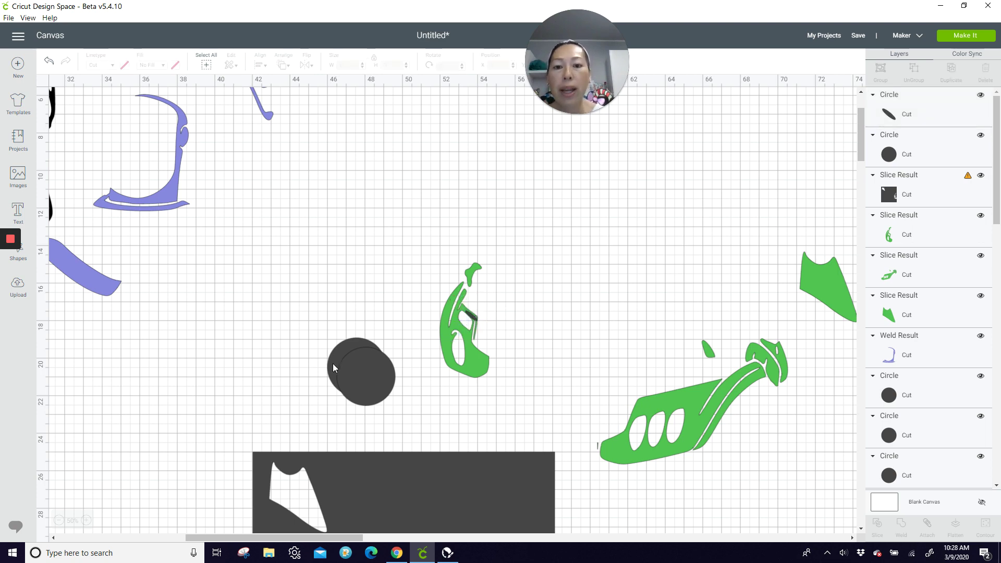
Reshape another circle copy into a thin ellipse rotated about 28° and bridge the gap below the shoulder section's loose top piece
{"action": "left_click_drag", "start_coordinate": [379, 396], "coordinate": [499, 268]}
{"action": "left_click_drag", "start_coordinate": [484, 317], "coordinate": [500, 303]}
{"action": "mouse_move", "coordinate": [498, 266]}
{"action": "left_mouse_down"}
{"action": "mouse_move", "coordinate": [476, 251]}
{"action": "mouse_move", "coordinate": [466, 264]}
{"action": "mouse_move", "coordinate": [476, 256]}
{"action": "mouse_move", "coordinate": [488, 269]}
{"action": "left_mouse_up"}
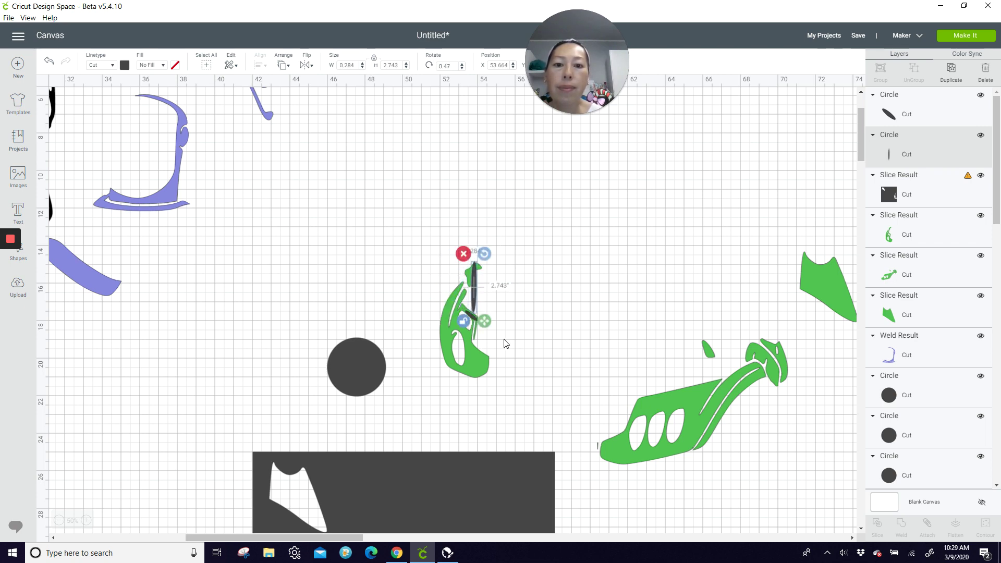
{"action": "left_click_drag", "start_coordinate": [485, 325], "coordinate": [483, 300]}
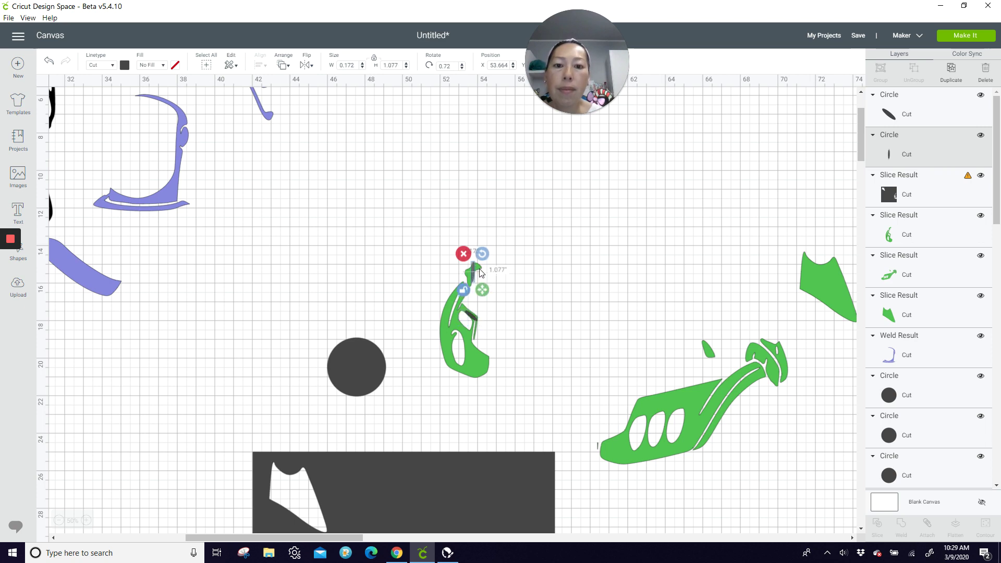
{"action": "left_click_drag", "start_coordinate": [482, 253], "coordinate": [482, 287]}
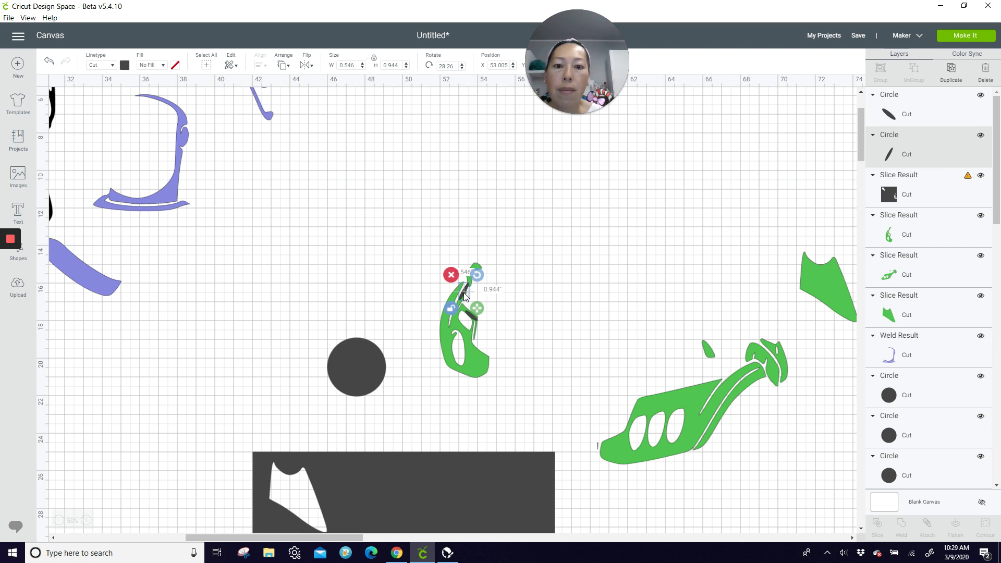
{"action": "left_click_drag", "start_coordinate": [466, 296], "coordinate": [466, 297]}
Weld both ellipses to the green shoulder section and hide the tiny leftover contour near its upper opening
{"action": "left_click_drag", "start_coordinate": [437, 220], "coordinate": [509, 377]}
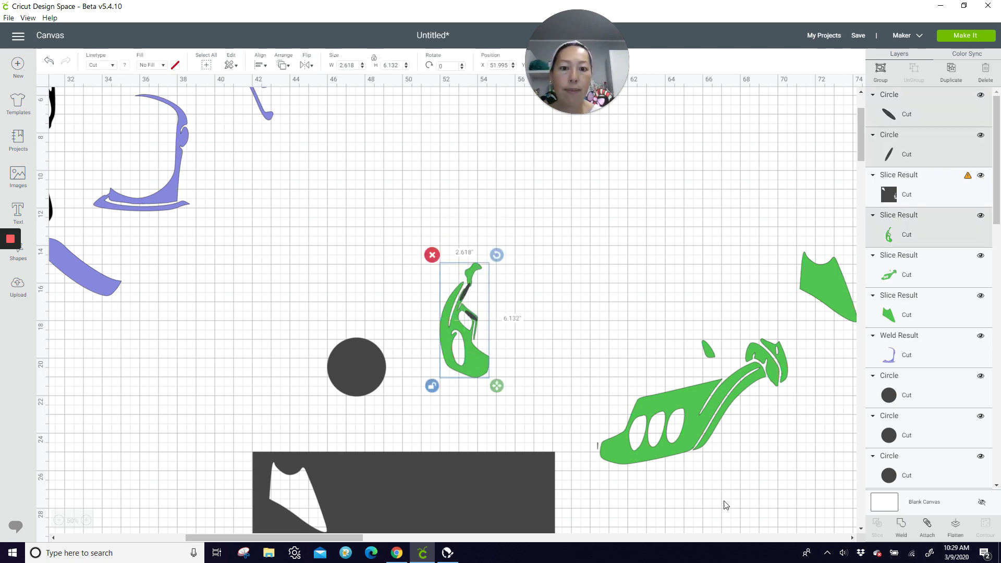
{"action": "left_click", "coordinate": [901, 526]}
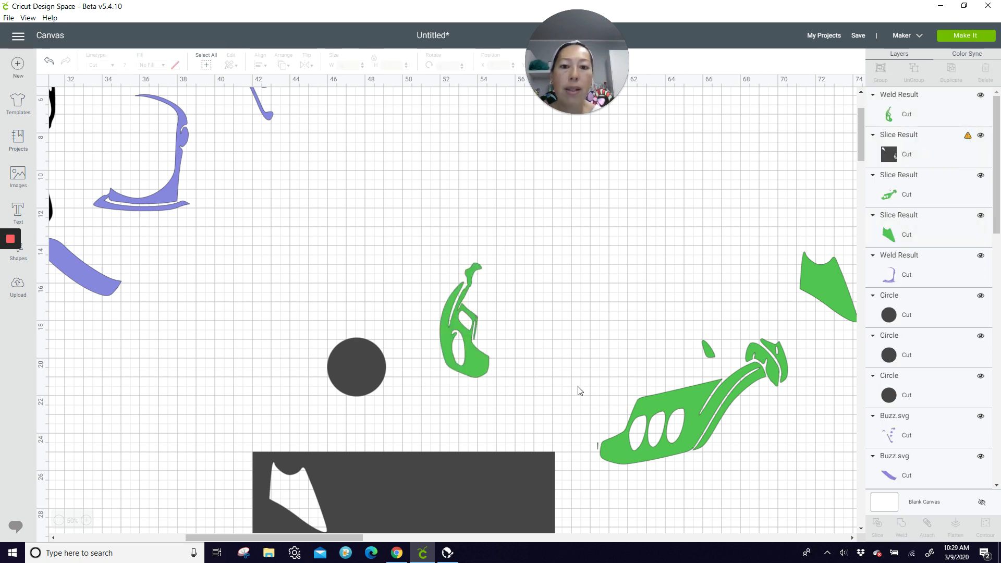
{"action": "left_click", "coordinate": [468, 348]}
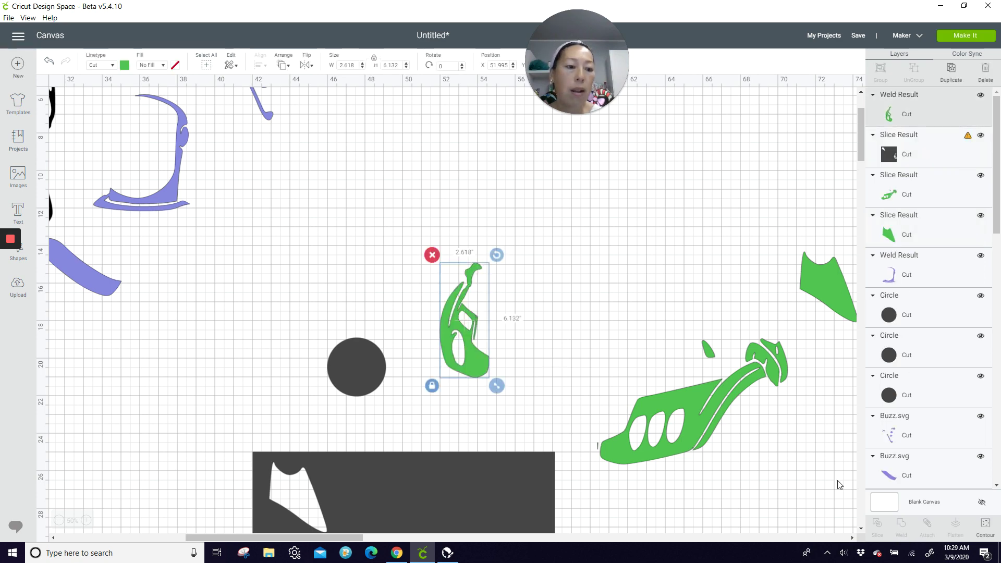
{"action": "left_click", "coordinate": [984, 525]}
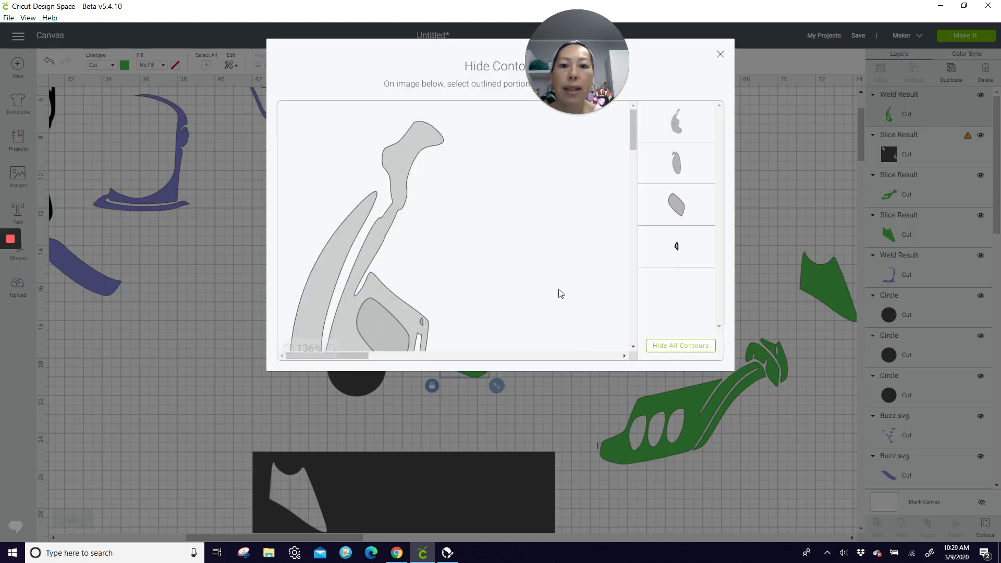
{"action": "left_click", "coordinate": [422, 323]}
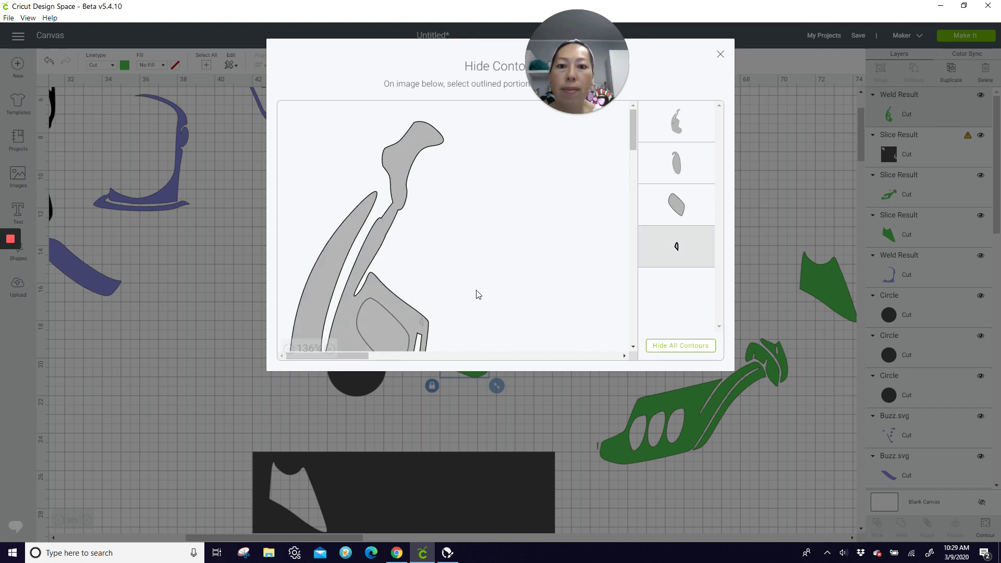
{"action": "scroll", "coordinate": [478, 294], "scroll_direction": "down", "scroll_amount": 3}
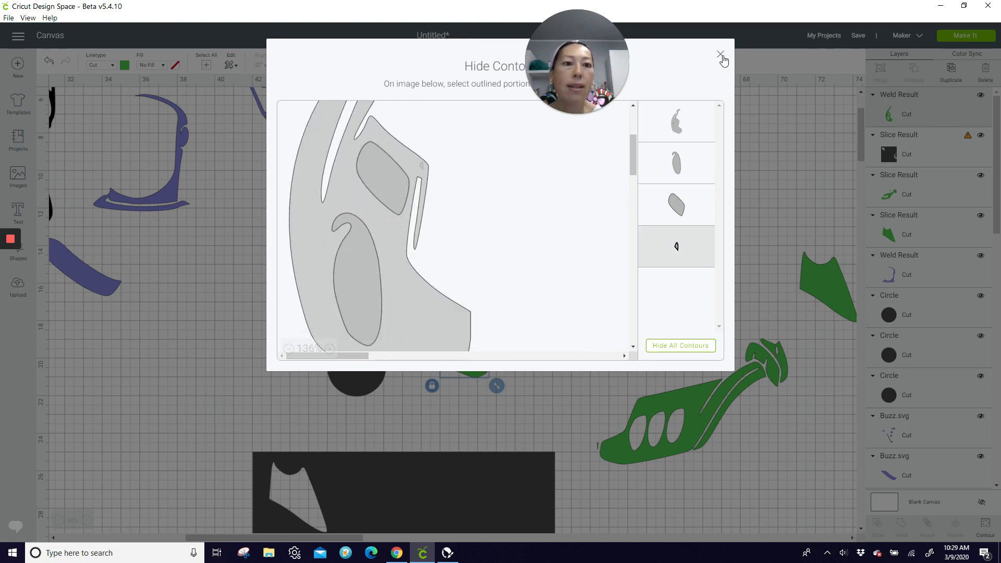
{"action": "left_click", "coordinate": [720, 54]}
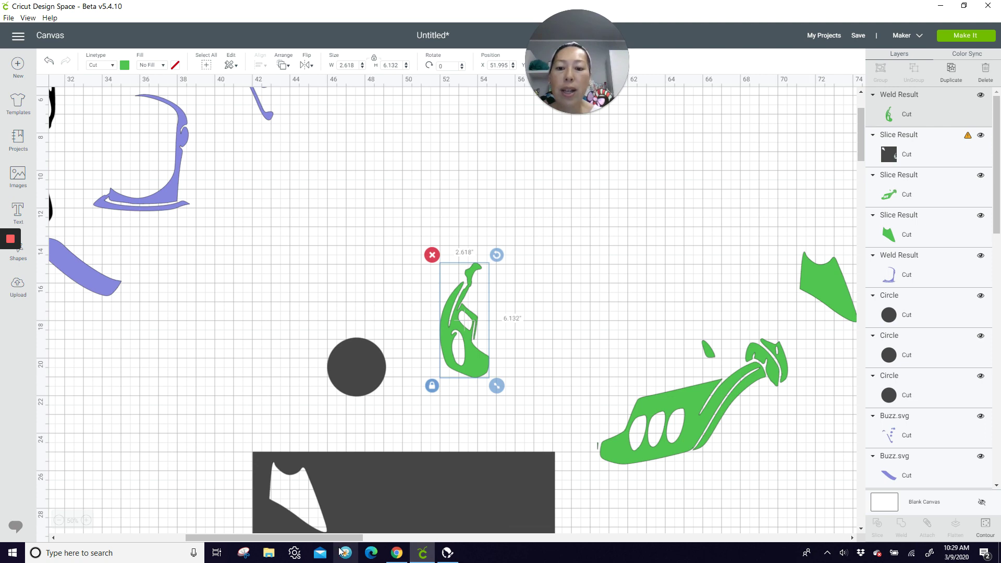
Test-fit the welded shoulder section on Buzz's chest, rotate it to about 17°, and return it to clear canvas
{"action": "left_click_drag", "start_coordinate": [329, 538], "coordinate": [271, 555]}
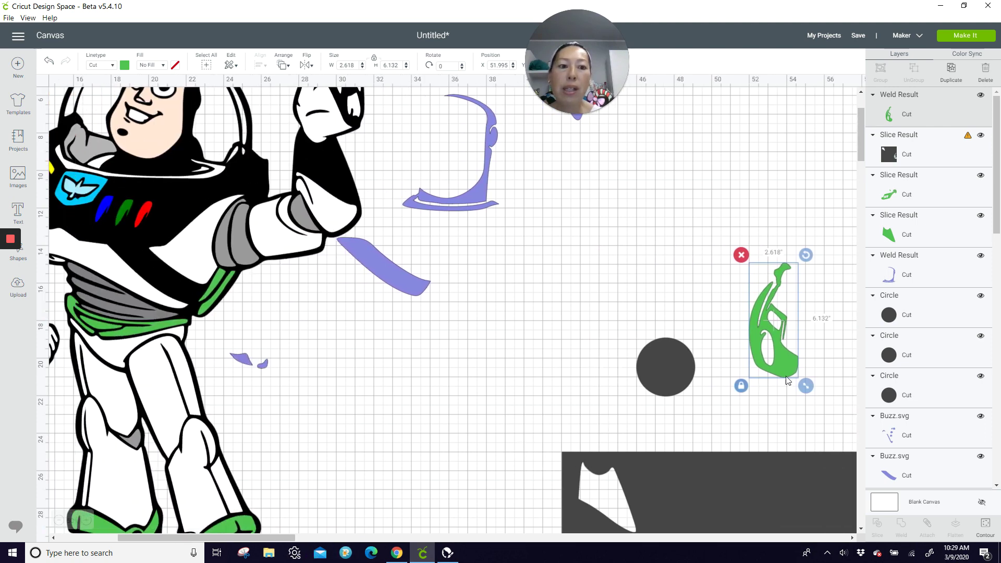
{"action": "left_click_drag", "start_coordinate": [789, 368], "coordinate": [206, 285]}
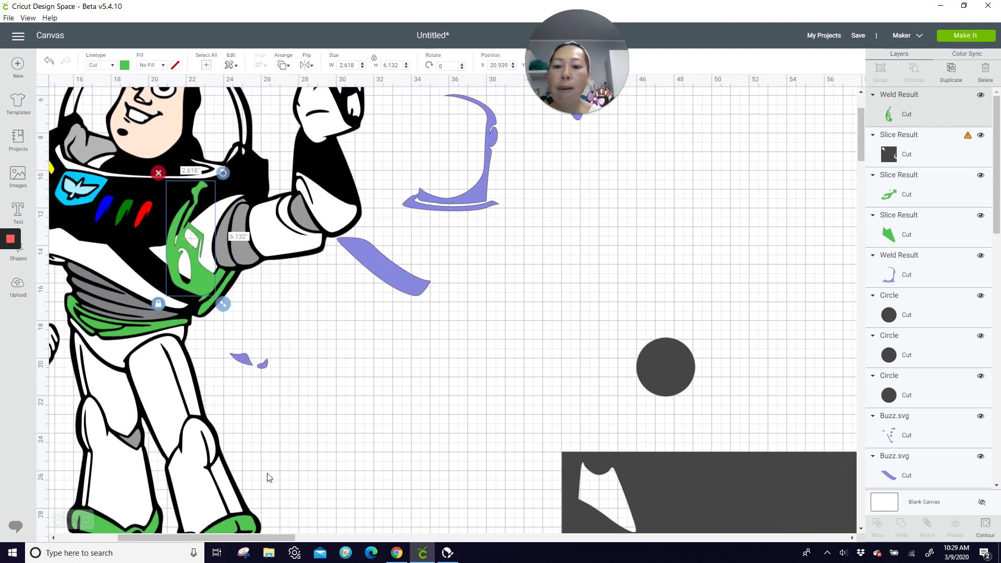
{"action": "left_click_drag", "start_coordinate": [199, 537], "coordinate": [142, 518]}
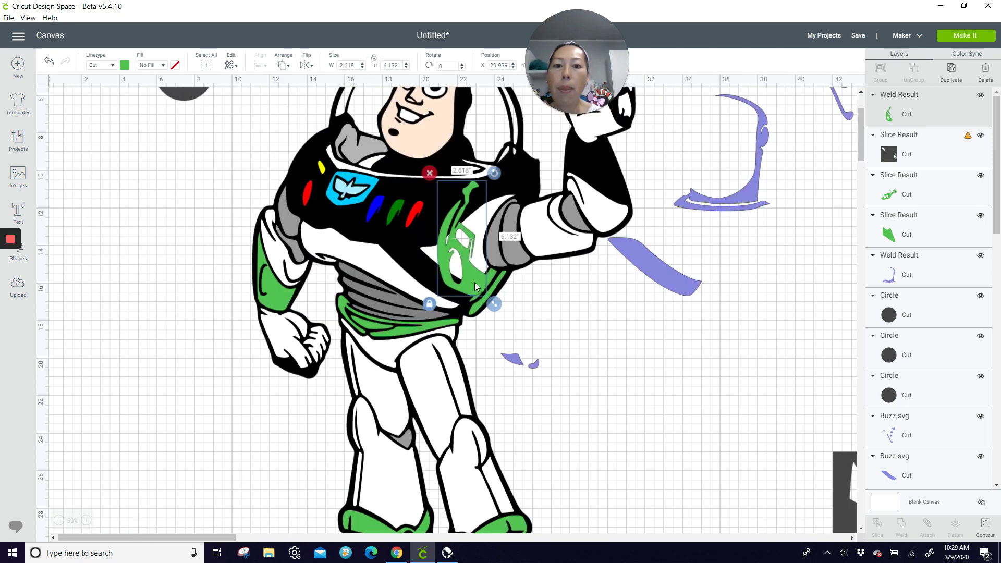
{"action": "left_click_drag", "start_coordinate": [475, 285], "coordinate": [338, 212]}
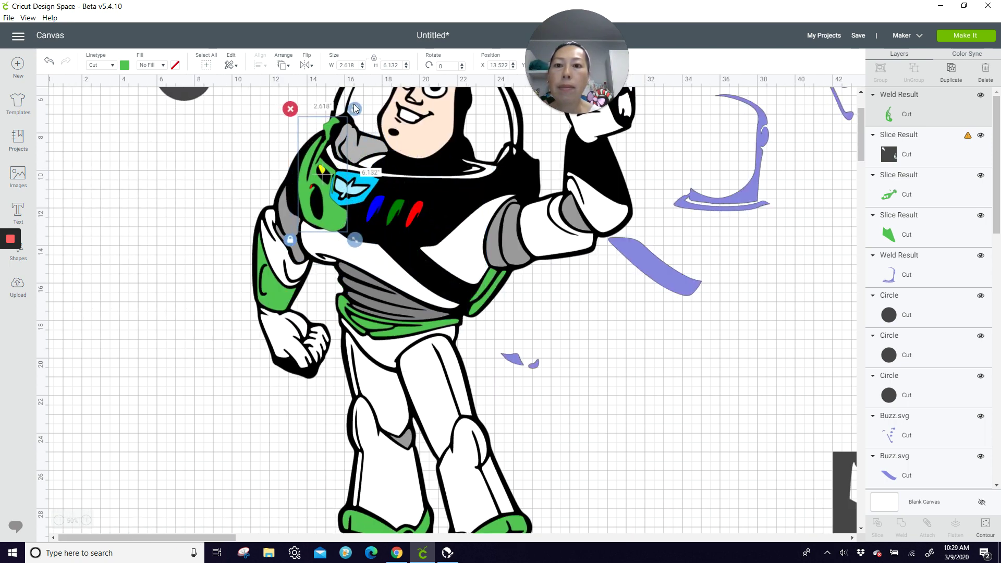
{"action": "left_click_drag", "start_coordinate": [354, 108], "coordinate": [364, 137]}
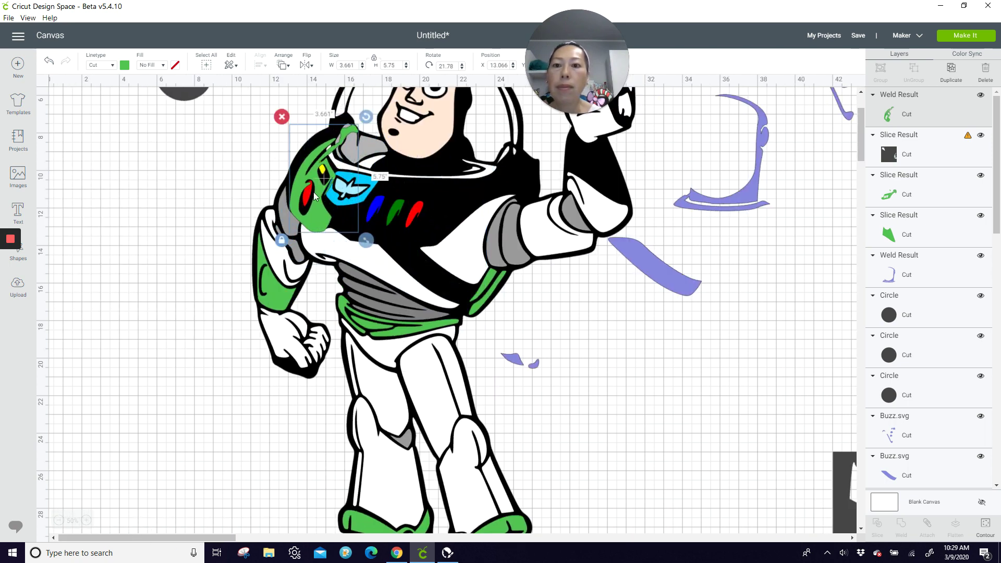
{"action": "left_click_drag", "start_coordinate": [314, 196], "coordinate": [313, 189]}
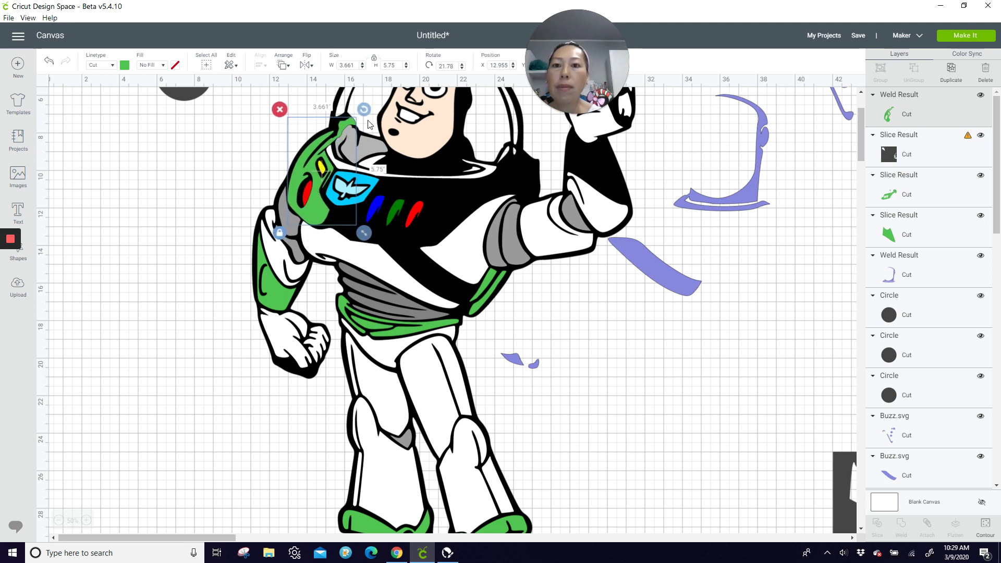
{"action": "left_click_drag", "start_coordinate": [365, 108], "coordinate": [361, 104]}
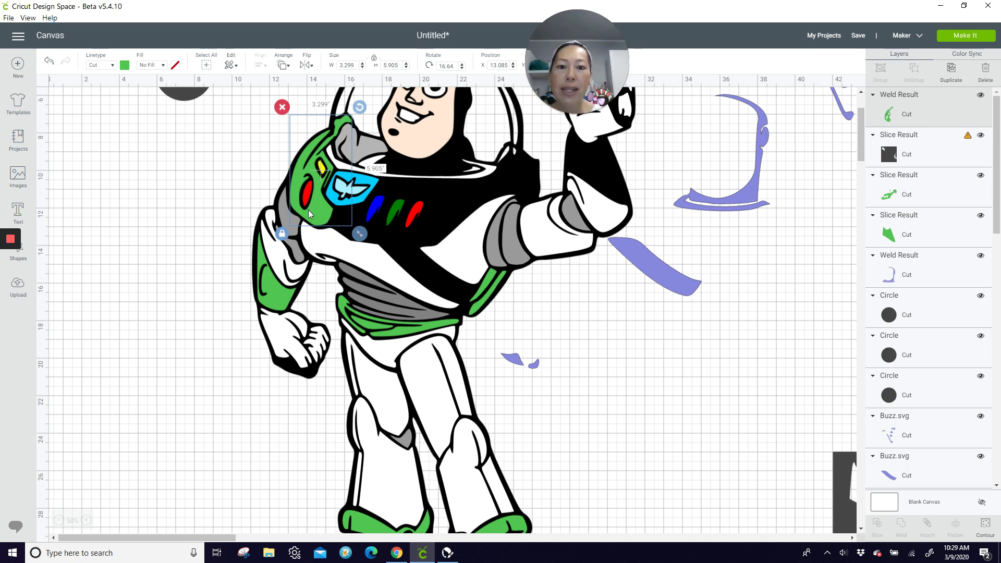
{"action": "left_click_drag", "start_coordinate": [308, 209], "coordinate": [806, 389]}
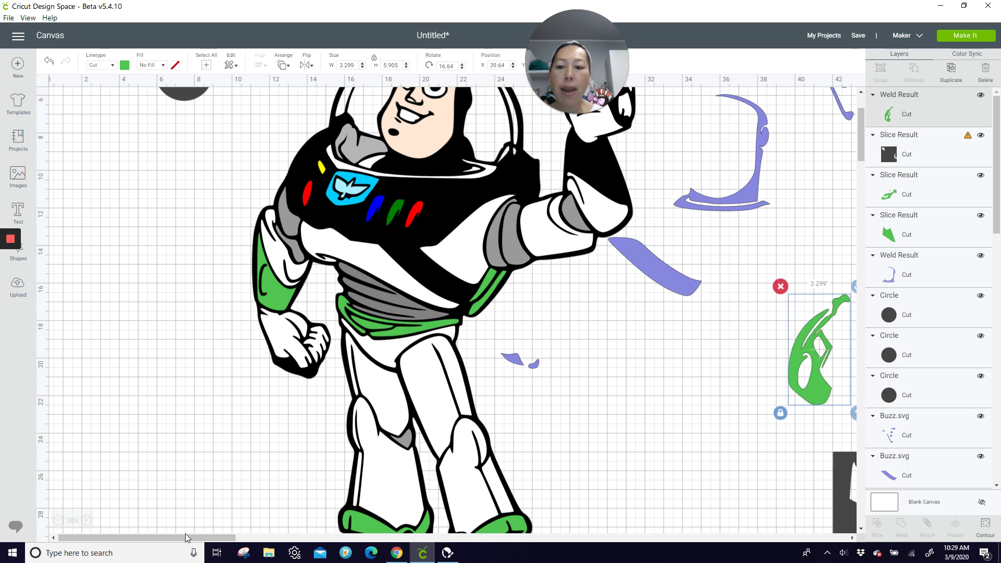
Move the large green chest section onto clear canvas and place the remaining dark circle near it
{"action": "left_click_drag", "start_coordinate": [186, 537], "coordinate": [338, 538]}
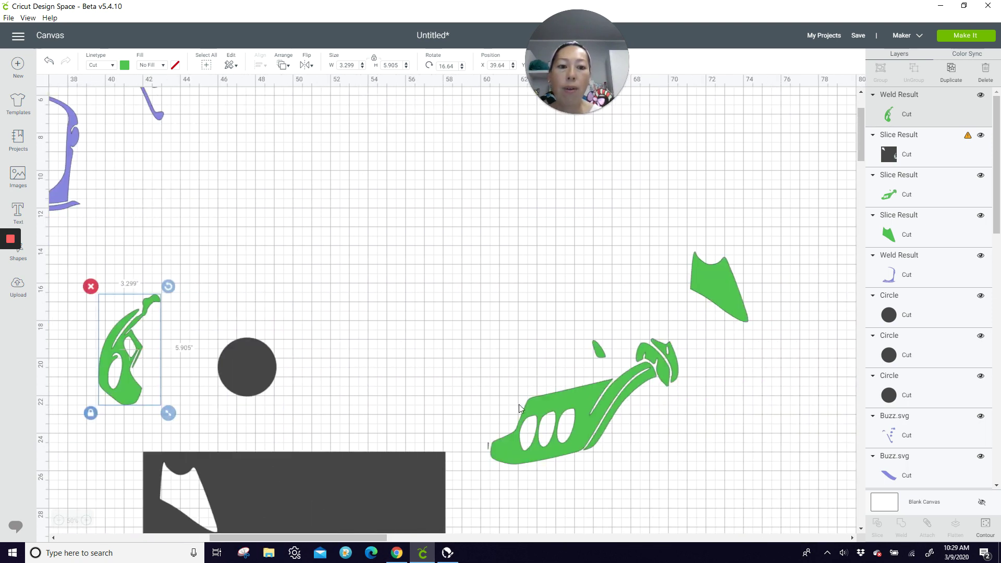
{"action": "left_click_drag", "start_coordinate": [594, 402], "coordinate": [443, 276]}
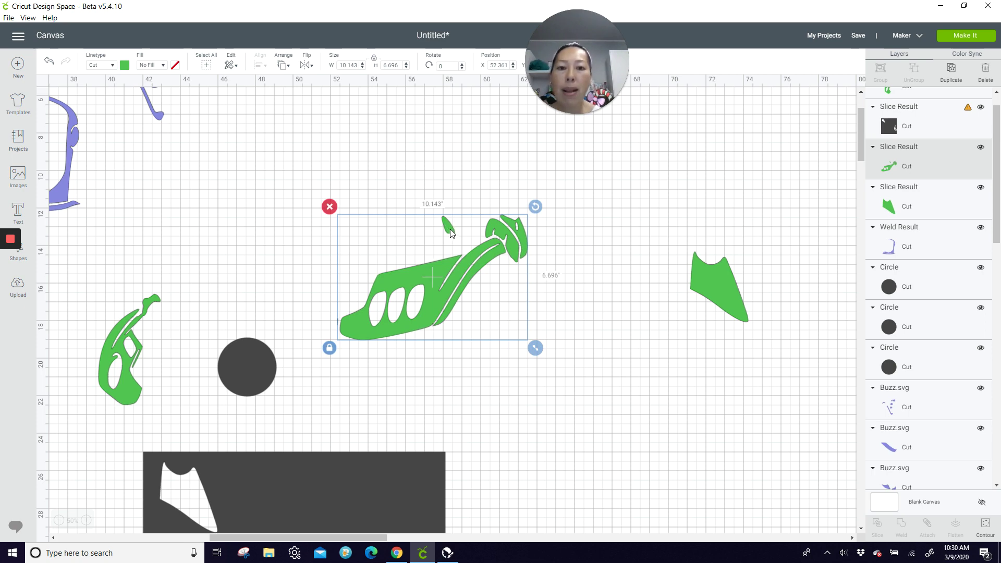
{"action": "left_click_drag", "start_coordinate": [244, 373], "coordinate": [595, 363]}
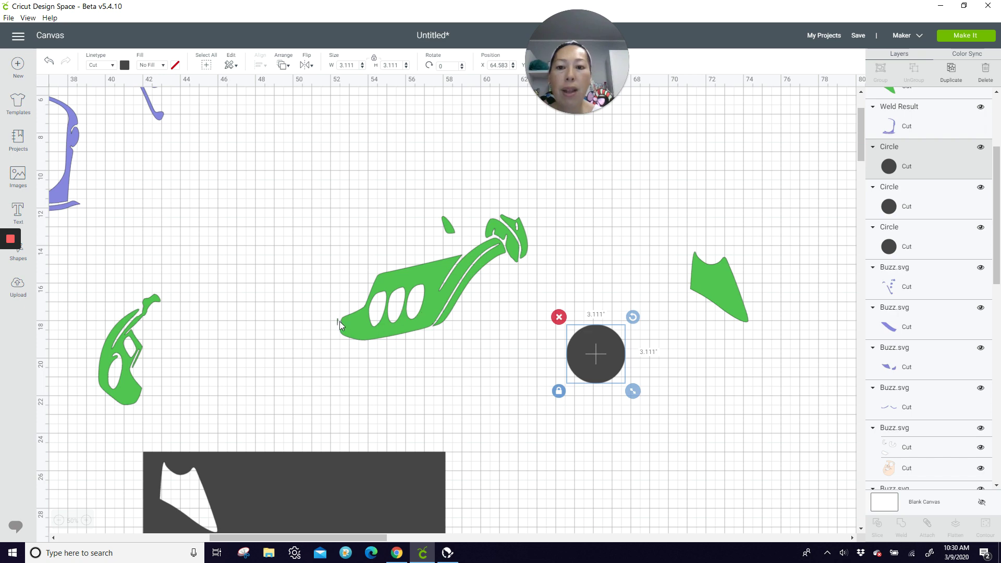
Hide the tiny sliver contour beside the rounded end of the green chest section
{"action": "left_click", "coordinate": [367, 325]}
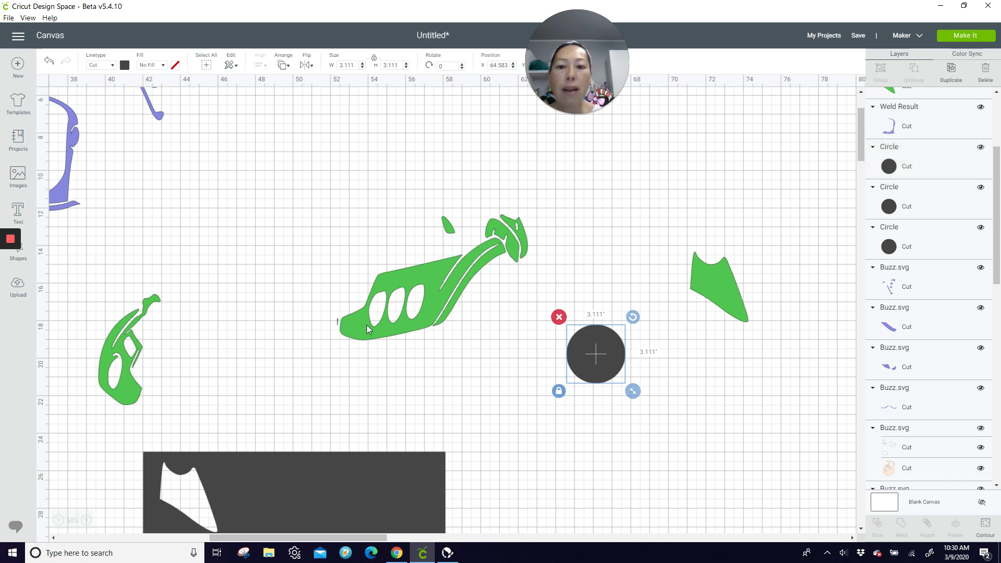
{"action": "left_click", "coordinate": [985, 525]}
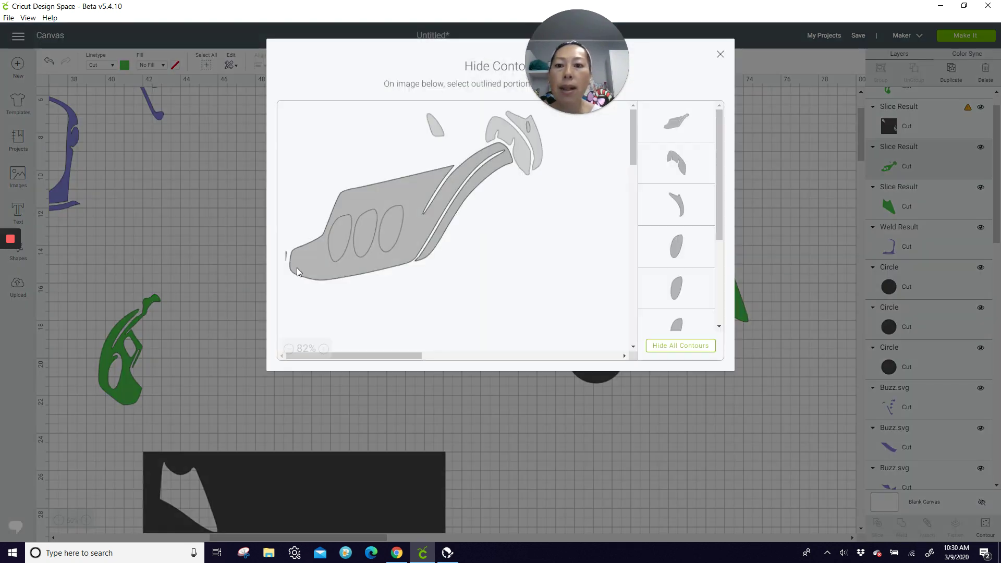
{"action": "left_click", "coordinate": [290, 257]}
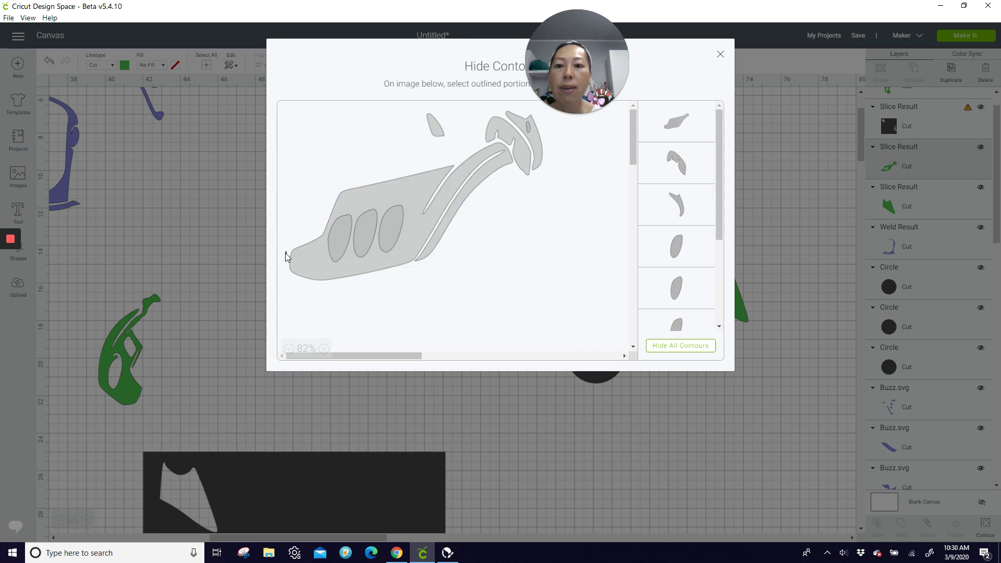
{"action": "left_click", "coordinate": [720, 56]}
Duplicate the dark circle, shrink both circles to about 0.6 inch and place them over the gaps at the green chest section's rounded end
{"action": "left_click", "coordinate": [605, 369]}
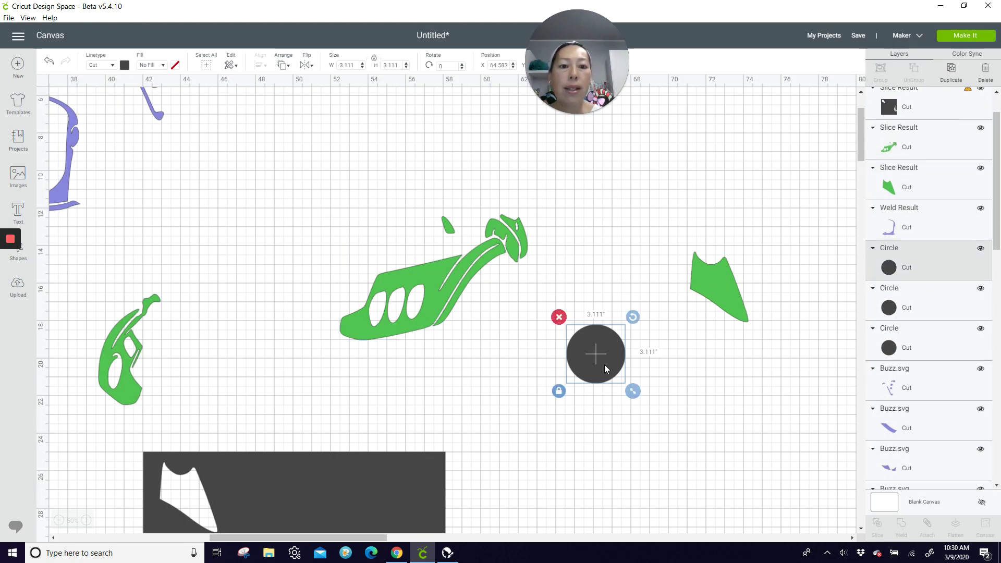
{"action": "left_click", "coordinate": [950, 73]}
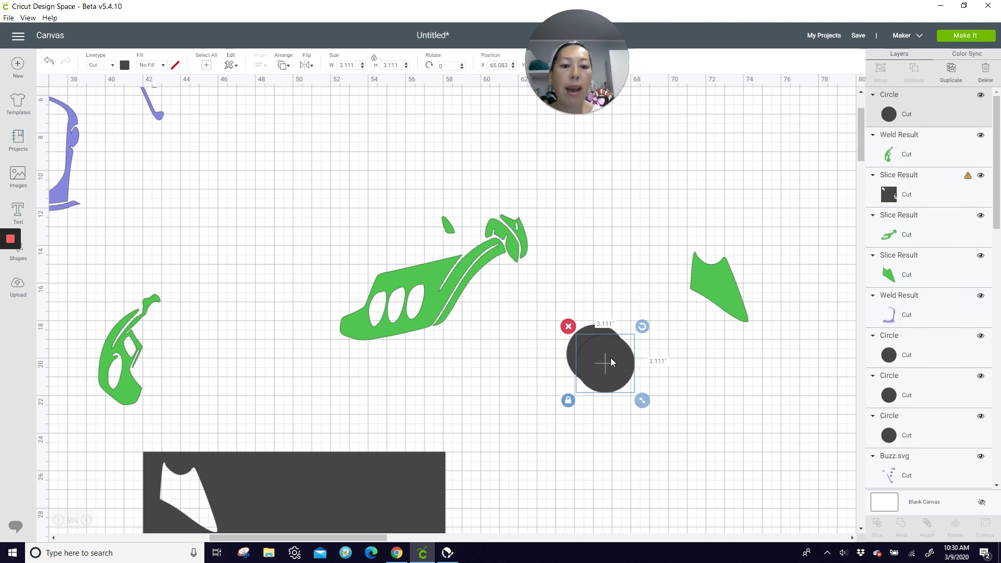
{"action": "left_click_drag", "start_coordinate": [612, 363], "coordinate": [511, 349]}
{"action": "left_click_drag", "start_coordinate": [541, 387], "coordinate": [505, 249]}
{"action": "left_click", "coordinate": [605, 340]}
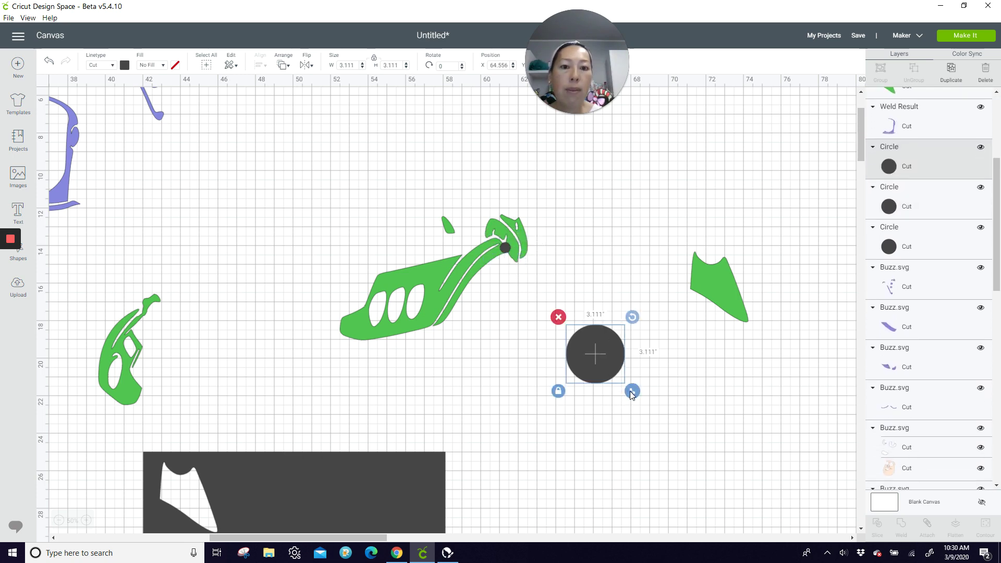
{"action": "left_click_drag", "start_coordinate": [631, 392], "coordinate": [518, 254]}
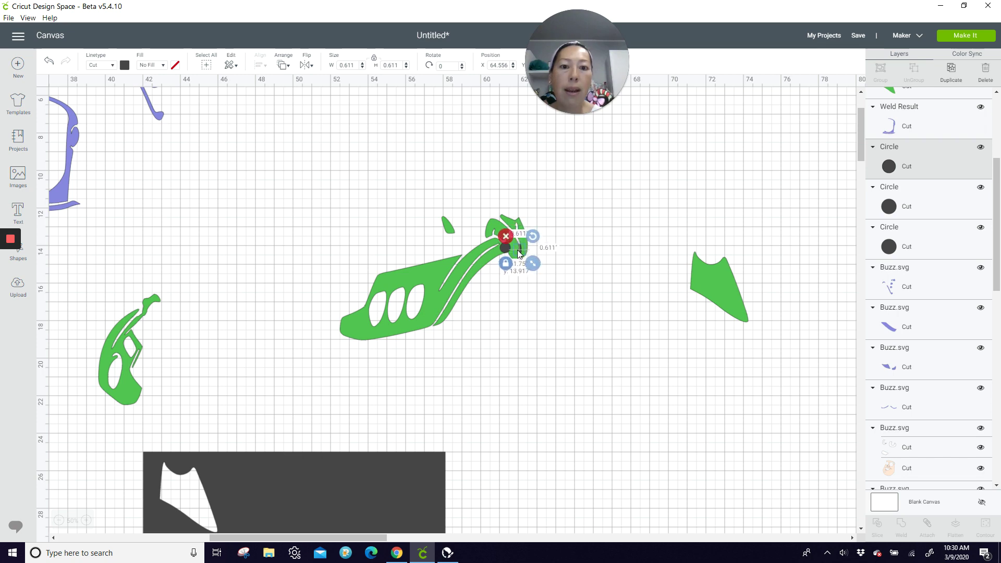
{"action": "left_click", "coordinate": [569, 309]}
Weld the two small circles to the large chest section and recolor the welded piece green
{"action": "left_click_drag", "start_coordinate": [554, 343], "coordinate": [488, 225]}
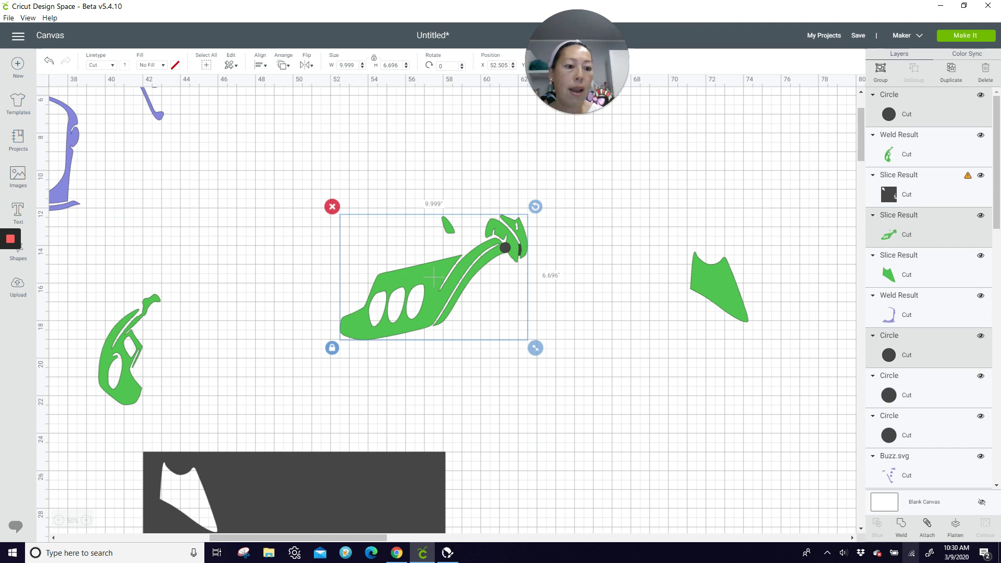
{"action": "left_click", "coordinate": [902, 527]}
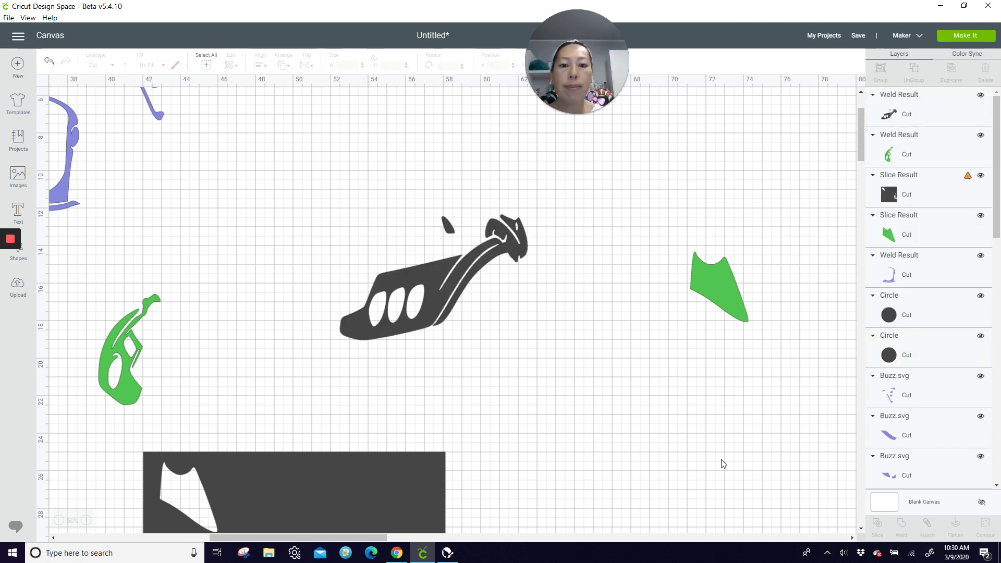
{"action": "left_click", "coordinate": [470, 286]}
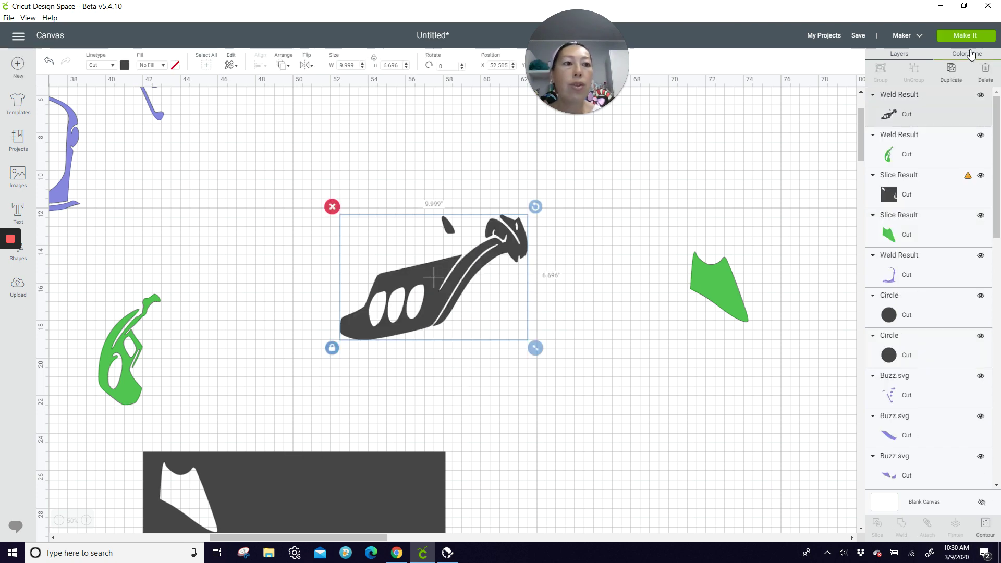
{"action": "left_click", "coordinate": [124, 65]}
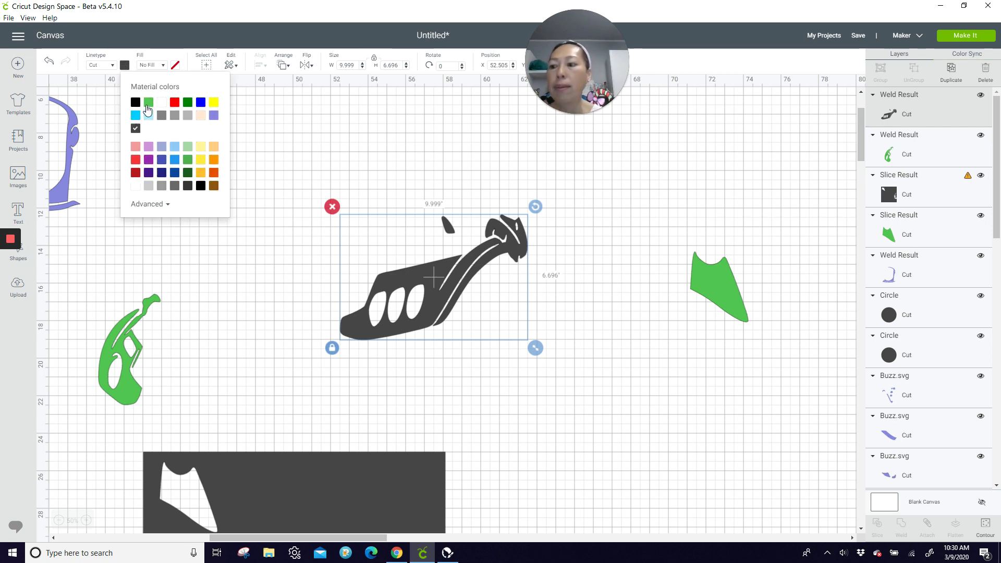
{"action": "left_click", "coordinate": [147, 104]}
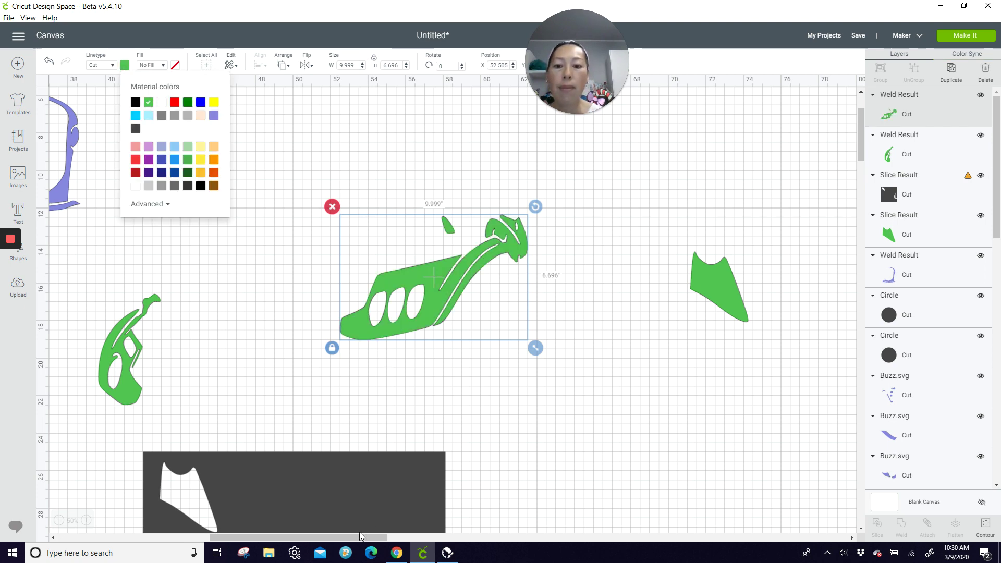
Test-fit the welded chest section on Buzz's chest, rotate it to about 15.45°, and move it back beside the green shoulder section
{"action": "left_click_drag", "start_coordinate": [361, 536], "coordinate": [290, 536]}
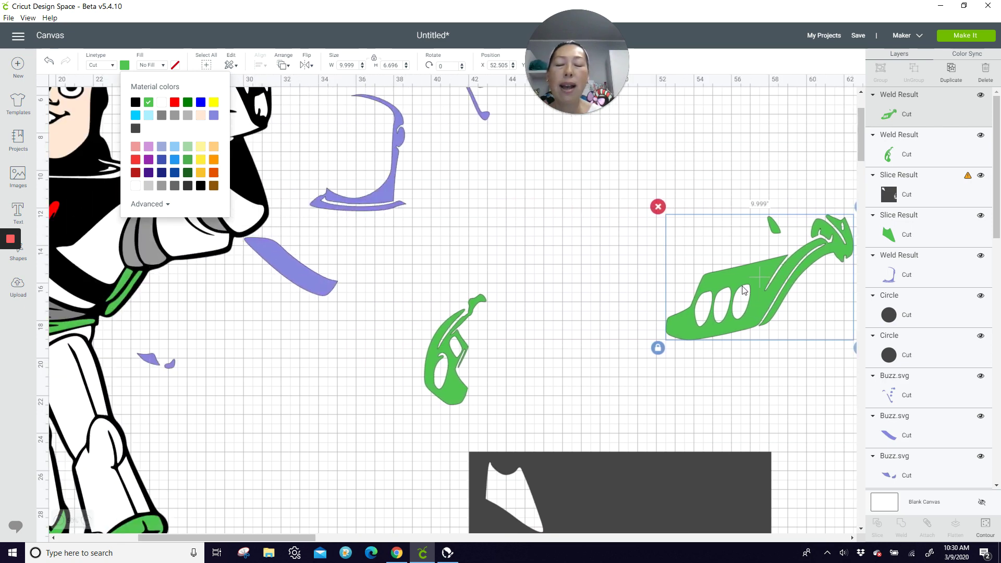
{"action": "left_click_drag", "start_coordinate": [745, 290], "coordinate": [63, 282]}
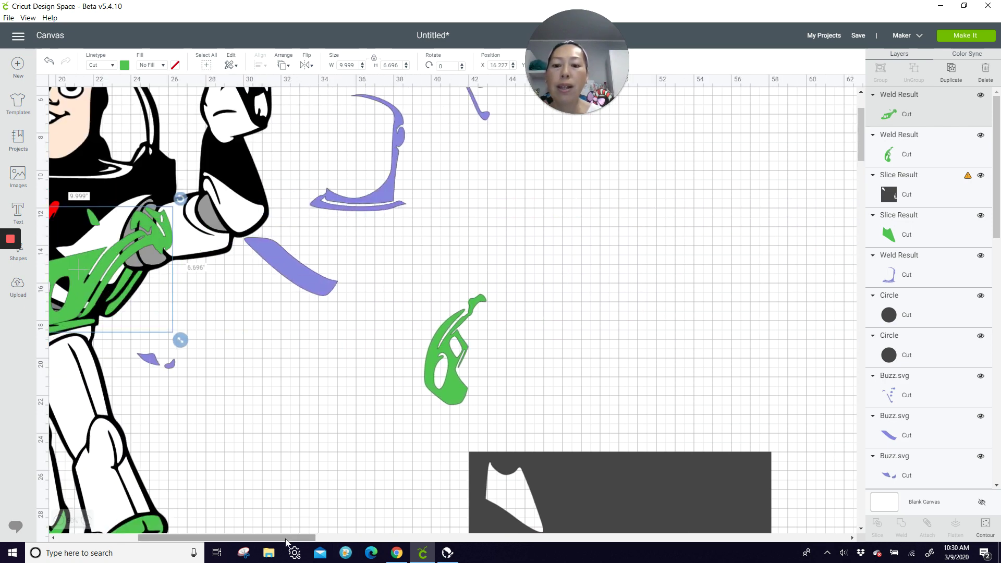
{"action": "left_click_drag", "start_coordinate": [285, 538], "coordinate": [226, 538]}
{"action": "left_click_drag", "start_coordinate": [330, 290], "coordinate": [324, 219]}
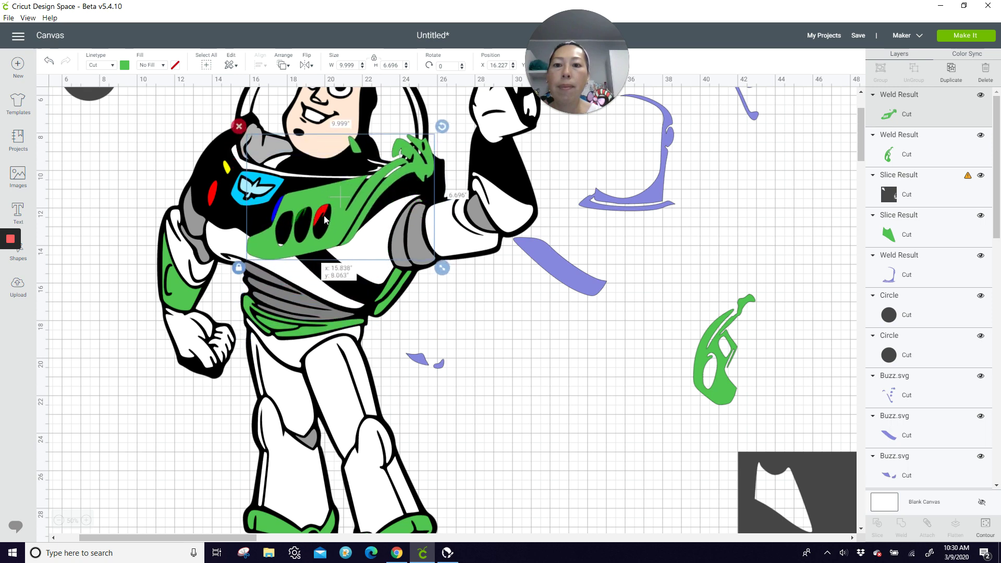
{"action": "left_click_drag", "start_coordinate": [442, 126], "coordinate": [452, 148]}
{"action": "left_click_drag", "start_coordinate": [363, 186], "coordinate": [358, 196]}
{"action": "left_click_drag", "start_coordinate": [449, 131], "coordinate": [455, 144]}
{"action": "left_click_drag", "start_coordinate": [362, 205], "coordinate": [364, 205]}
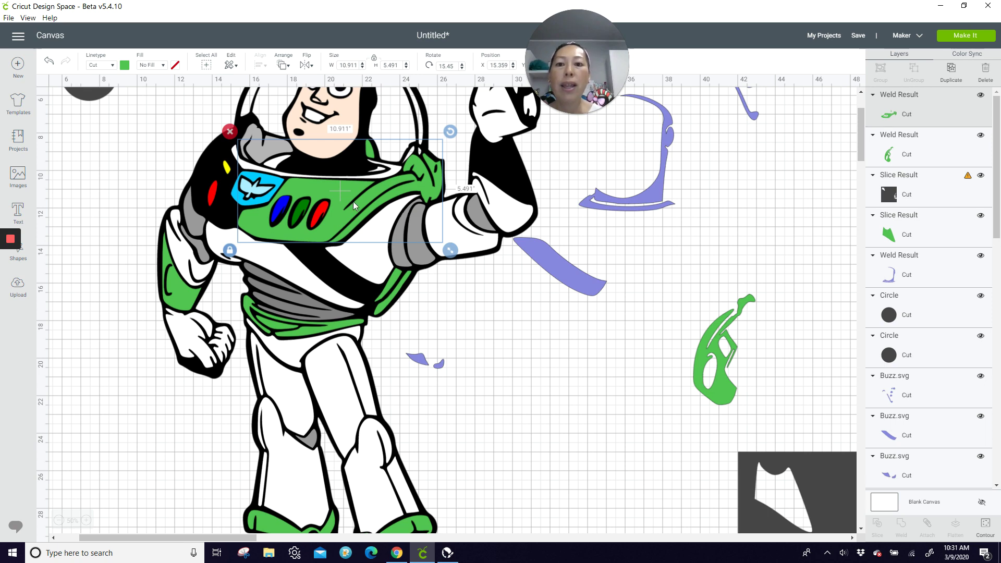
{"action": "left_click_drag", "start_coordinate": [356, 206], "coordinate": [623, 310]}
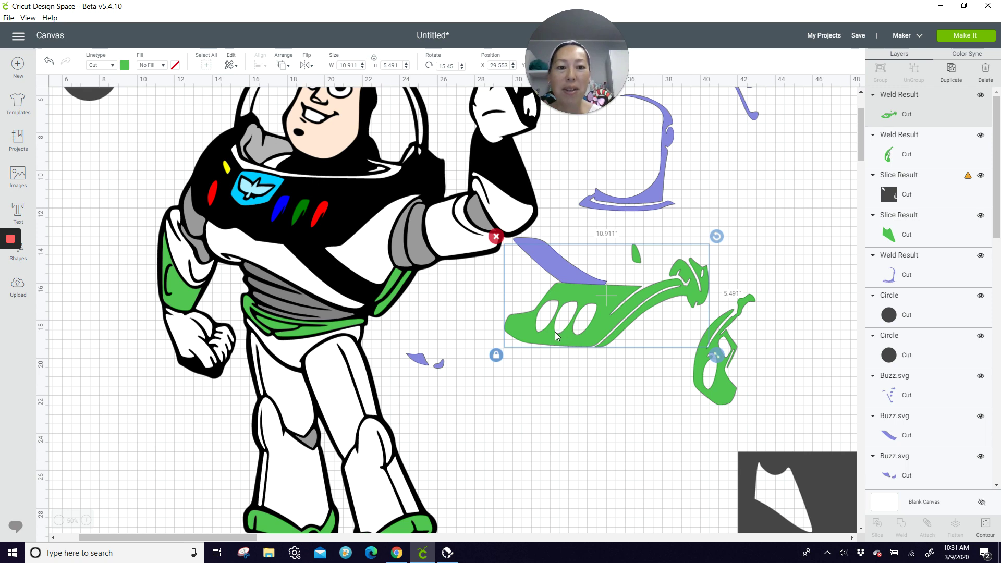
{"action": "left_click_drag", "start_coordinate": [561, 341], "coordinate": [760, 394]}
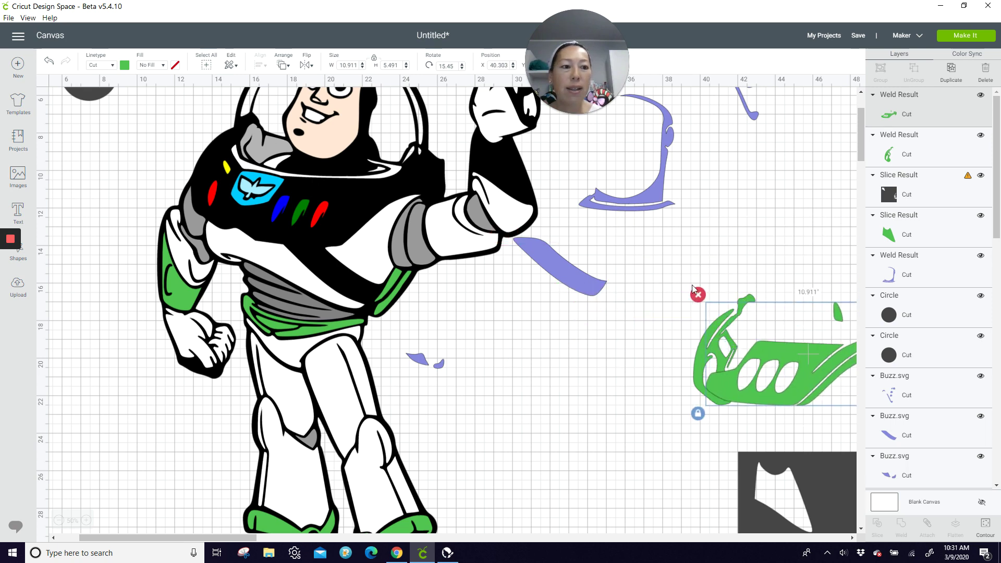
{"action": "left_click", "coordinate": [124, 67]}
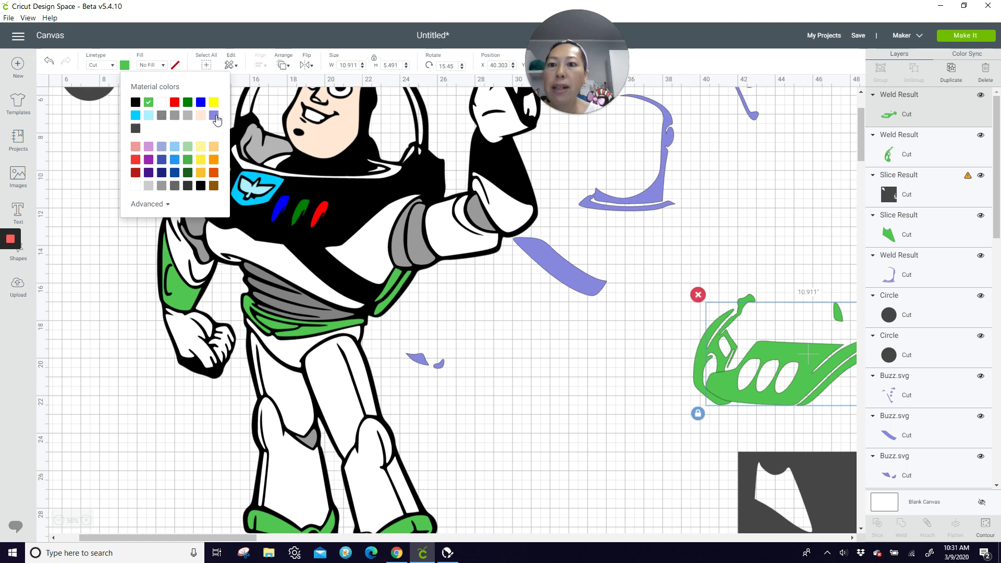
{"action": "left_click", "coordinate": [481, 319]}
{"action": "scroll", "coordinate": [480, 322], "scroll_direction": "down", "scroll_amount": 5}
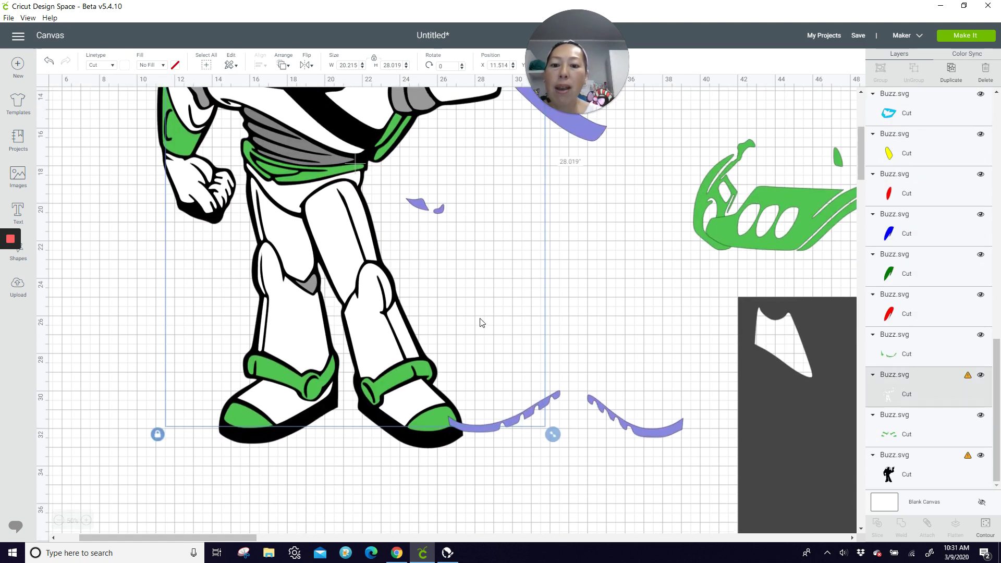
{"action": "scroll", "coordinate": [481, 322], "scroll_direction": "up", "scroll_amount": 4}
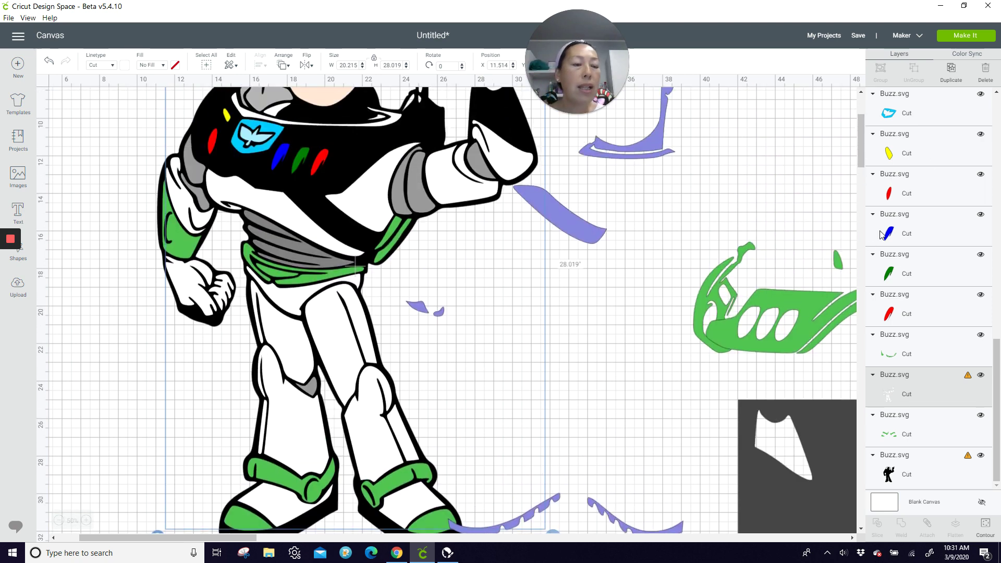
Sync the dark green stripe to the lighter green, the gray shades to one gray, and the light-blue badge pieces to dark blue
{"action": "left_click", "coordinate": [961, 54]}
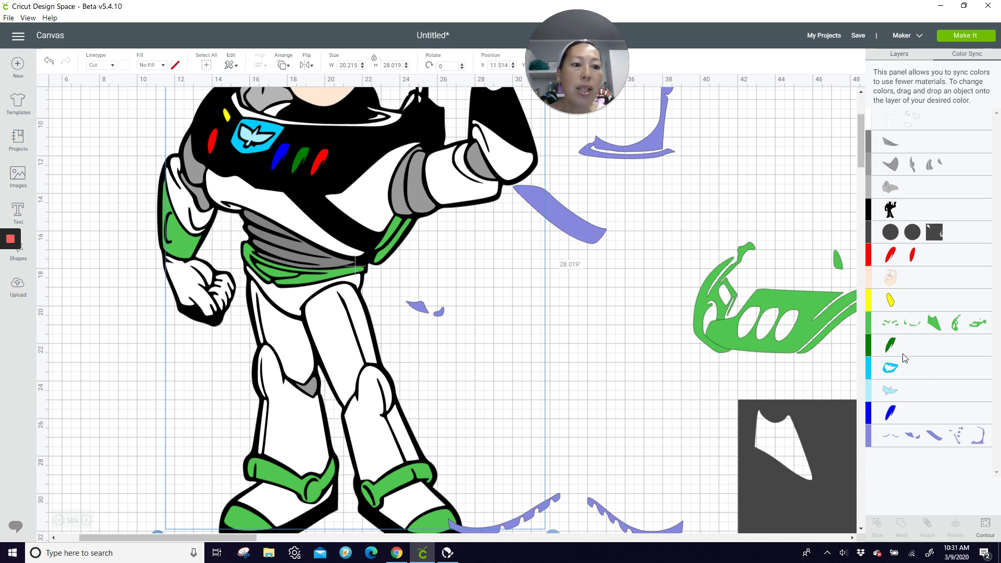
{"action": "left_click_drag", "start_coordinate": [891, 347], "coordinate": [905, 326]}
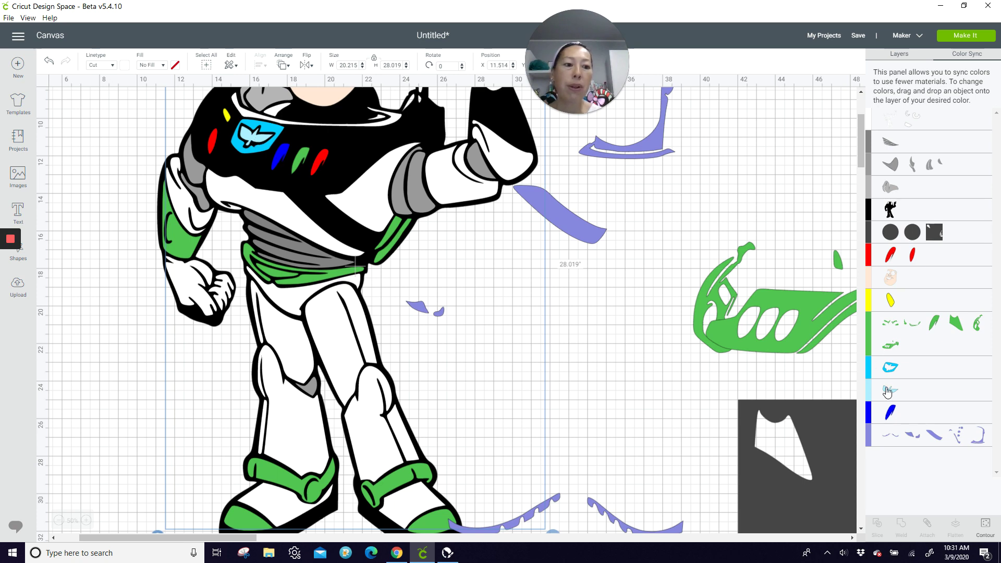
{"action": "left_click_drag", "start_coordinate": [889, 391], "coordinate": [911, 416]}
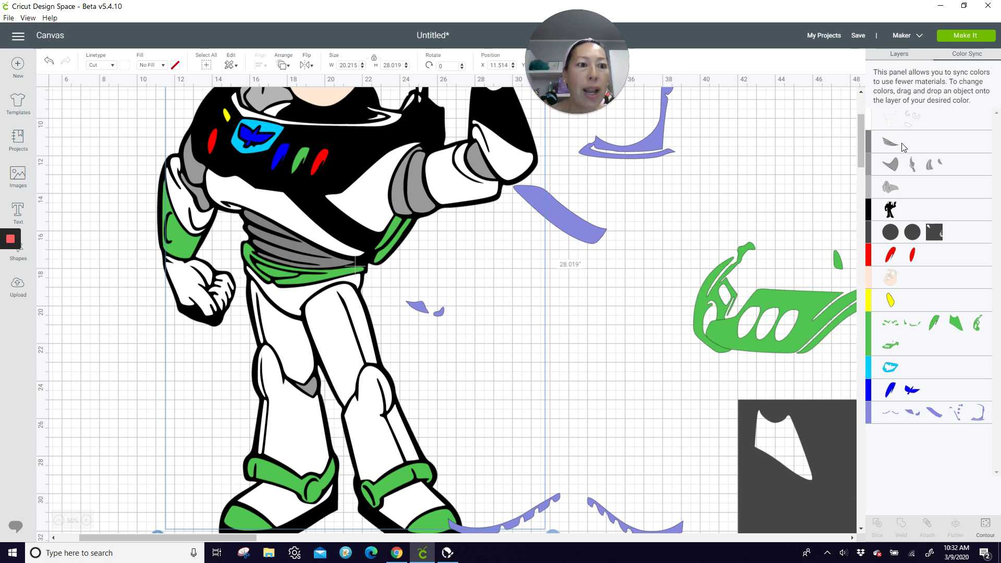
{"action": "mouse_move", "coordinate": [885, 148]}
{"action": "left_mouse_down"}
{"action": "mouse_move", "coordinate": [894, 170]}
{"action": "mouse_move", "coordinate": [901, 150]}
{"action": "left_mouse_up"}
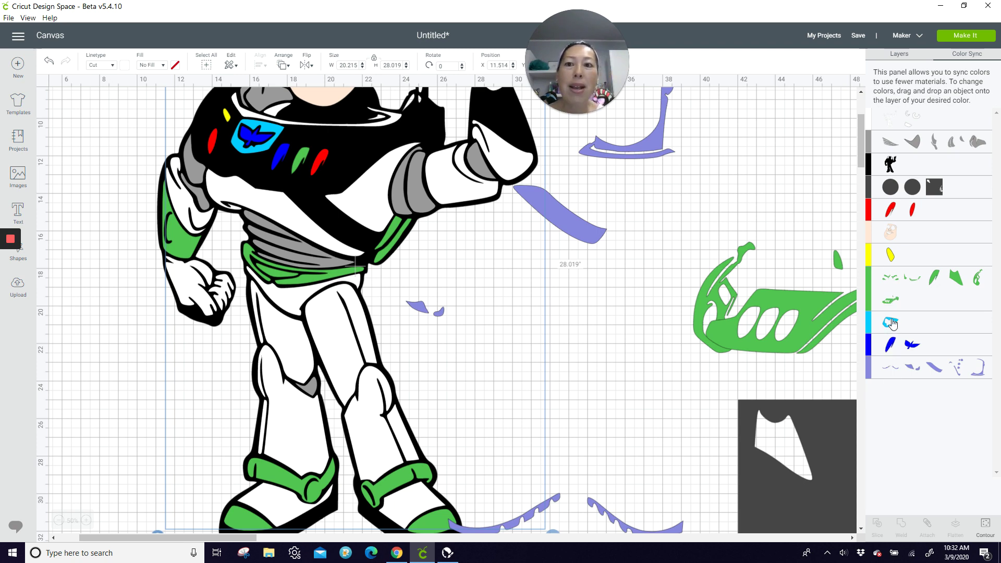
{"action": "left_click_drag", "start_coordinate": [893, 327], "coordinate": [904, 350]}
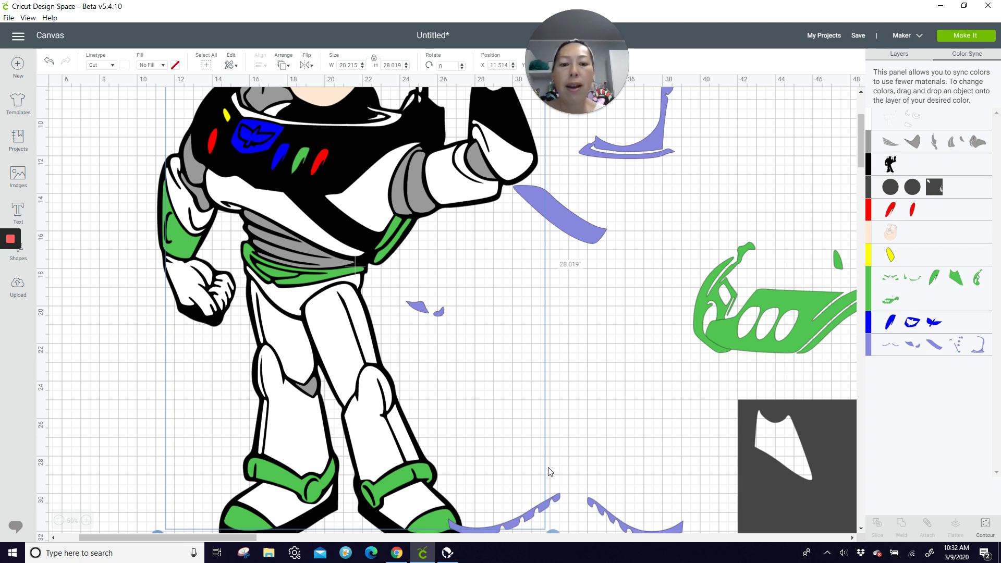
Spread the purple helmet outline, the curved purple band and the pair of scalloped purple strips onto clear canvas away from Buzz
{"action": "left_click", "coordinate": [59, 520]}
{"action": "left_click_drag", "start_coordinate": [380, 192], "coordinate": [656, 202]}
{"action": "left_click_drag", "start_coordinate": [335, 240], "coordinate": [529, 185]}
{"action": "left_click", "coordinate": [368, 388]}
{"action": "mouse_move", "coordinate": [382, 388]}
{"action": "left_mouse_down"}
{"action": "mouse_move", "coordinate": [658, 314]}
{"action": "mouse_move", "coordinate": [698, 319]}
{"action": "left_mouse_up"}
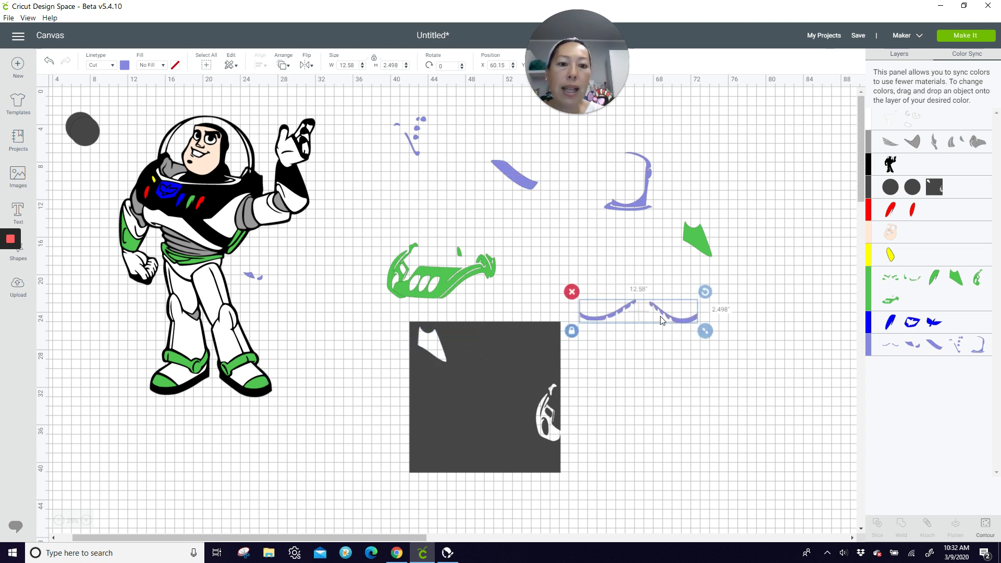
Overlap only one of the two scalloped purple strips with the dark square and slice the strip layer with the square
{"action": "left_click_drag", "start_coordinate": [677, 315], "coordinate": [602, 363]}
{"action": "left_click", "coordinate": [655, 457]}
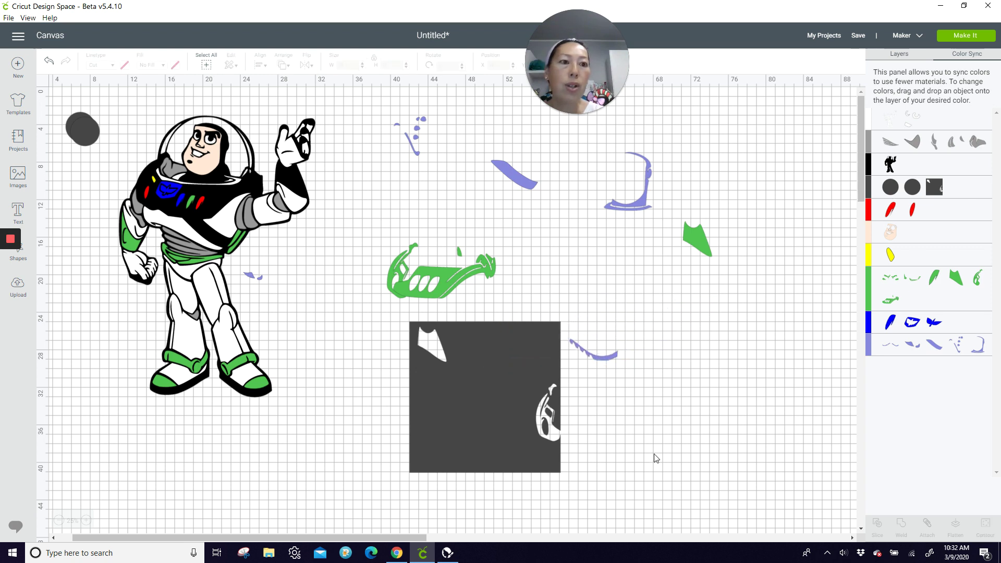
{"action": "left_click", "coordinate": [909, 57]}
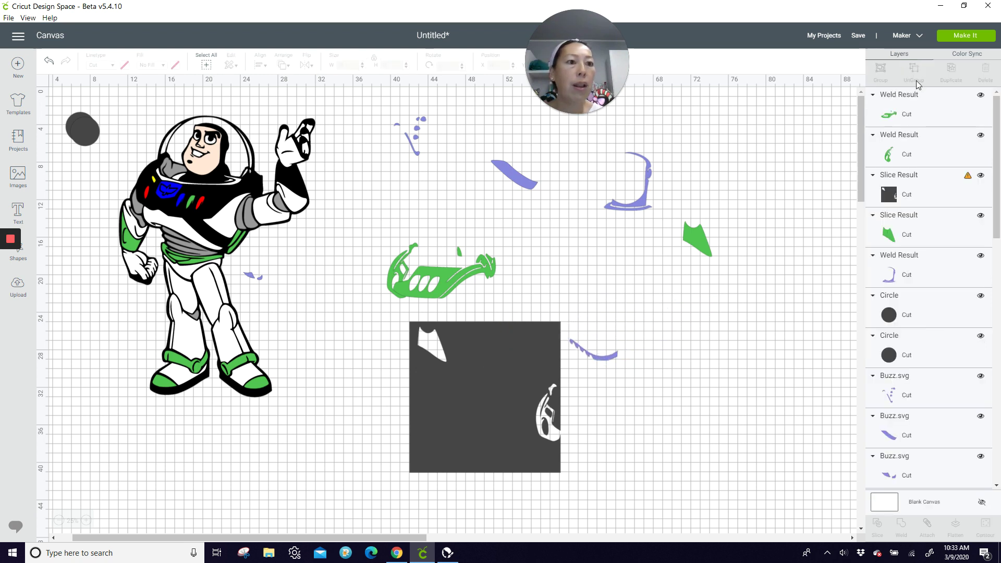
{"action": "left_click", "coordinate": [603, 356]}
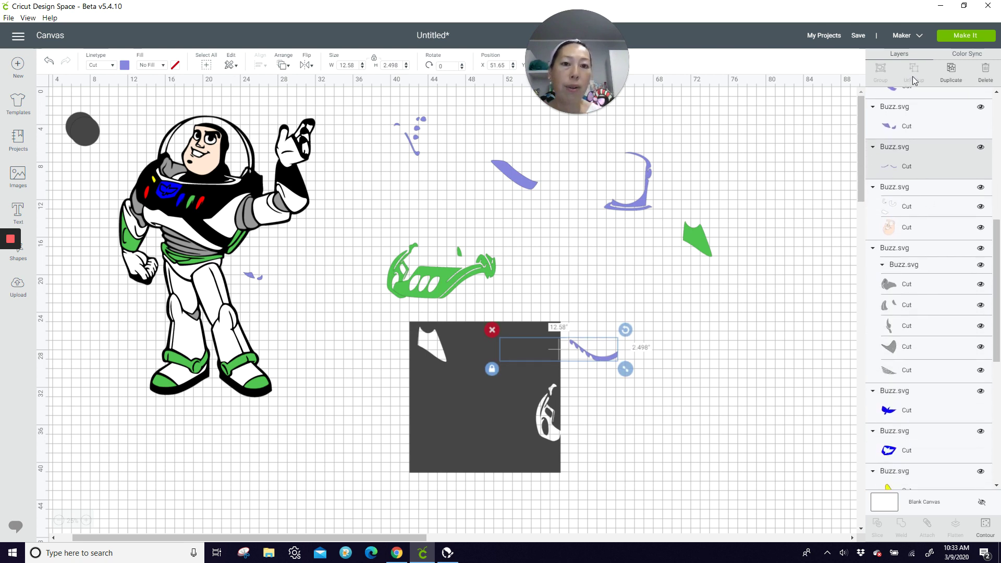
{"action": "left_click", "coordinate": [691, 391]}
{"action": "mouse_move", "coordinate": [677, 373]}
{"action": "left_mouse_down"}
{"action": "mouse_move", "coordinate": [531, 369]}
{"action": "mouse_move", "coordinate": [519, 348]}
{"action": "left_mouse_up"}
{"action": "left_click", "coordinate": [877, 524]}
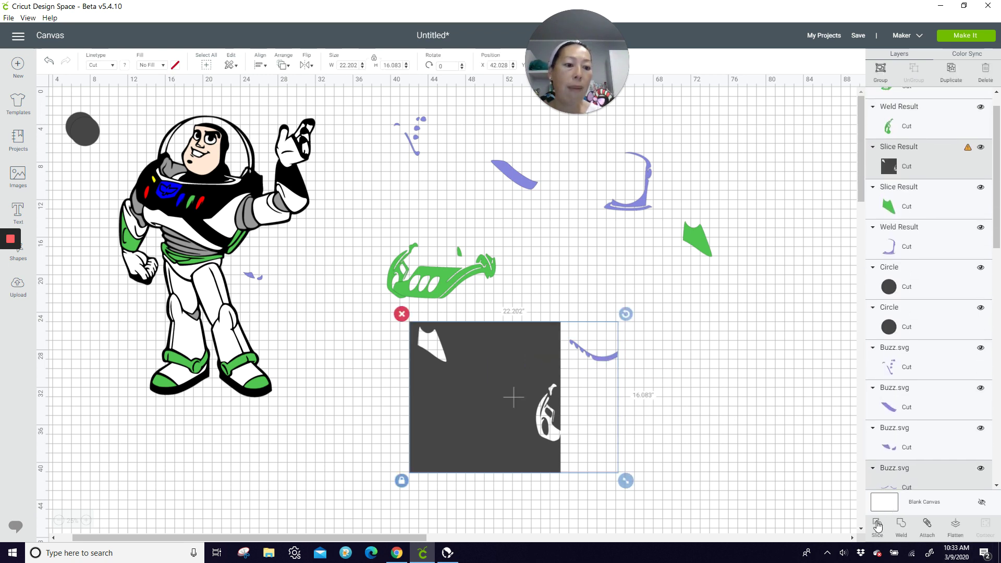
Separate the slice results, stack both purple strips below the helmet outline, move the dark square aside and delete the dark strip copy
{"action": "left_click_drag", "start_coordinate": [588, 353], "coordinate": [622, 235]}
{"action": "left_click", "coordinate": [495, 416]}
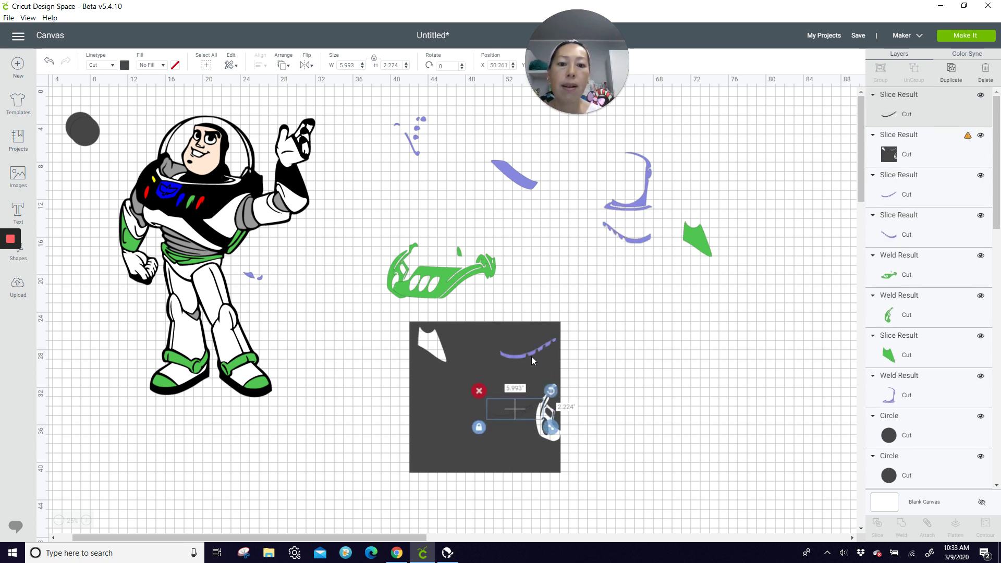
{"action": "mouse_move", "coordinate": [530, 360]}
{"action": "left_mouse_down"}
{"action": "mouse_move", "coordinate": [575, 270]}
{"action": "mouse_move", "coordinate": [752, 431]}
{"action": "left_mouse_up"}
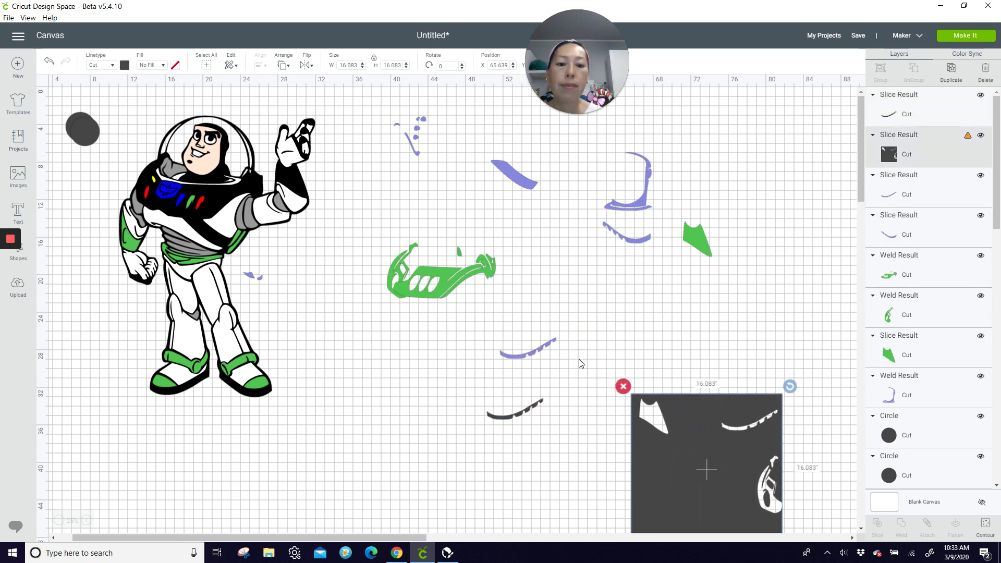
{"action": "mouse_move", "coordinate": [538, 346]}
{"action": "left_mouse_down"}
{"action": "mouse_move", "coordinate": [642, 260]}
{"action": "mouse_move", "coordinate": [639, 248]}
{"action": "left_mouse_up"}
{"action": "left_click", "coordinate": [516, 414]}
{"action": "key", "text": "Delete"}
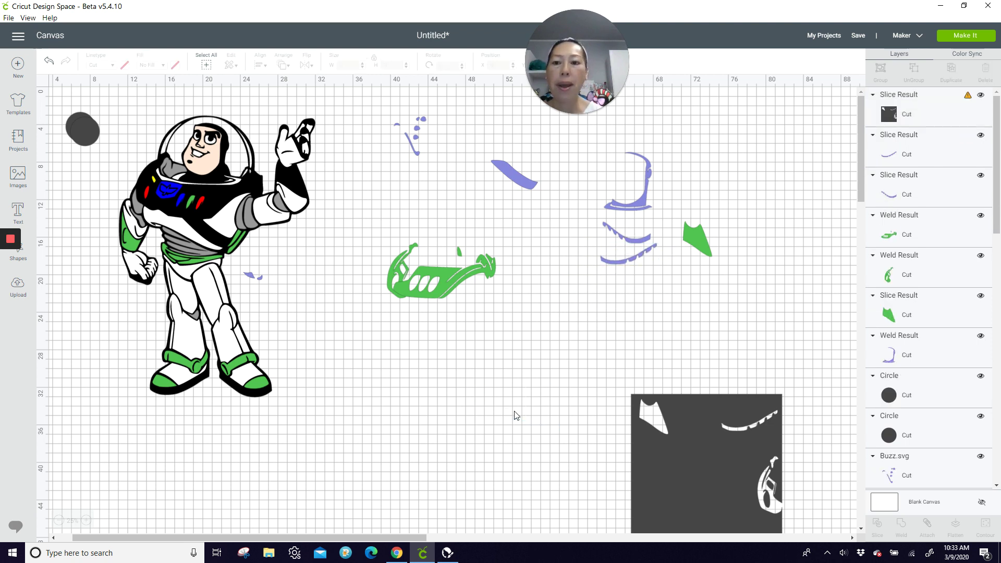
Gather the small purple slivers, the dotted purple pieces and both green chest sections closer to the other loose purple pieces
{"action": "left_click_drag", "start_coordinate": [256, 284], "coordinate": [464, 206]}
{"action": "left_click", "coordinate": [412, 140]}
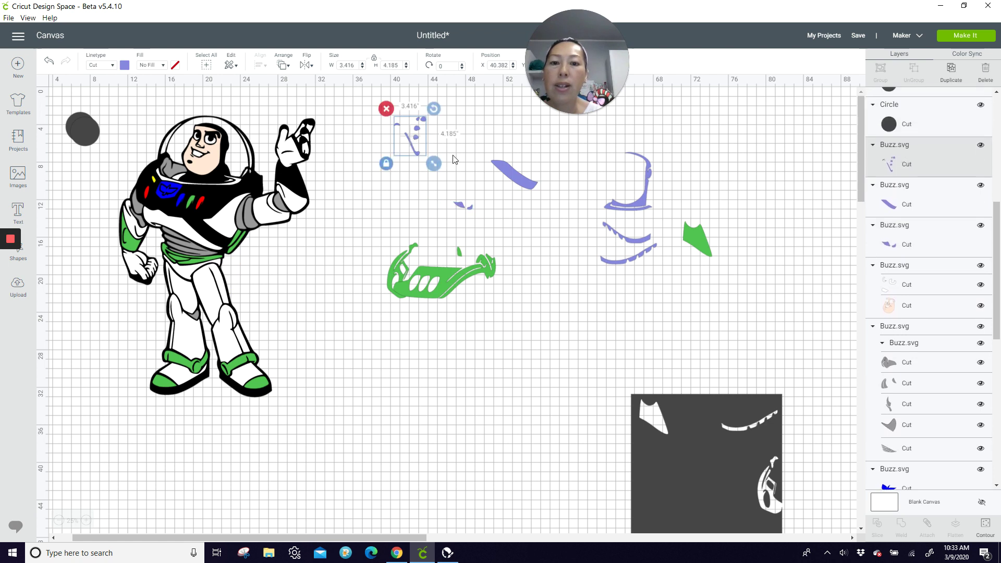
{"action": "left_click_drag", "start_coordinate": [411, 141], "coordinate": [455, 158]}
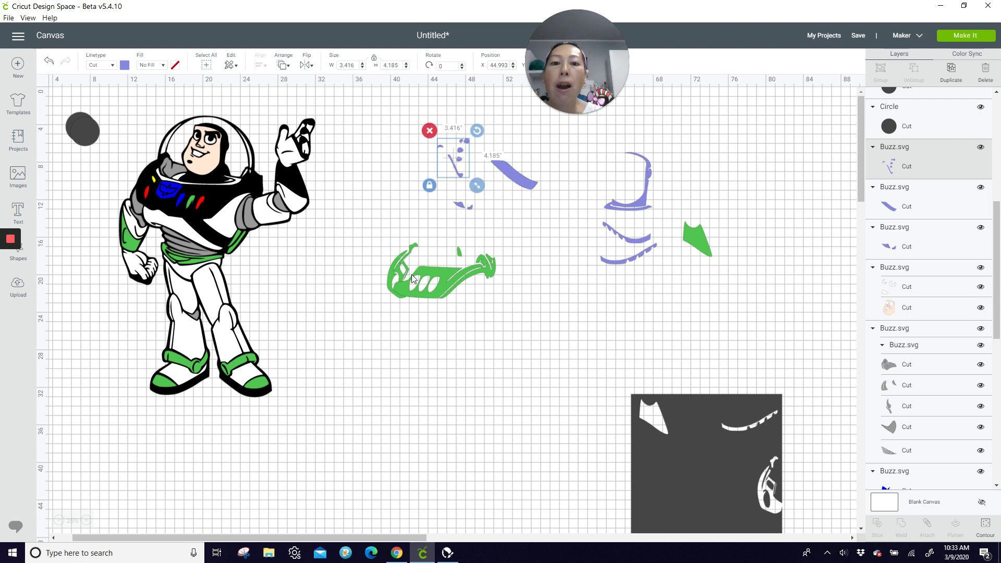
{"action": "left_click_drag", "start_coordinate": [446, 270], "coordinate": [544, 202]}
{"action": "left_click_drag", "start_coordinate": [395, 272], "coordinate": [508, 224]}
Move the green belt and arm layer off Buzz onto clear canvas
{"action": "left_click_drag", "start_coordinate": [259, 230], "coordinate": [416, 292]}
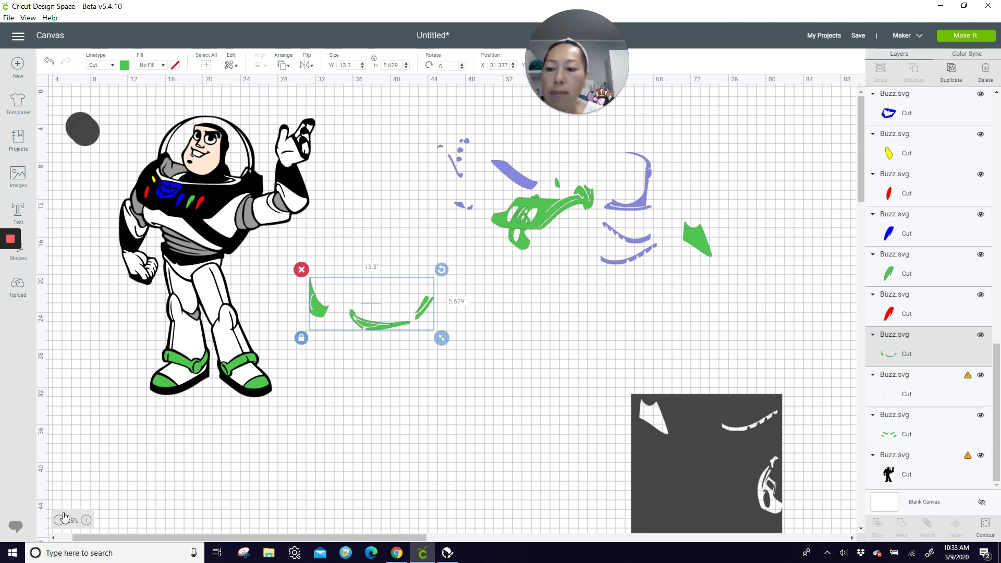
{"action": "left_click", "coordinate": [87, 523]}
{"action": "scroll", "coordinate": [504, 424], "scroll_direction": "down", "scroll_amount": 3}
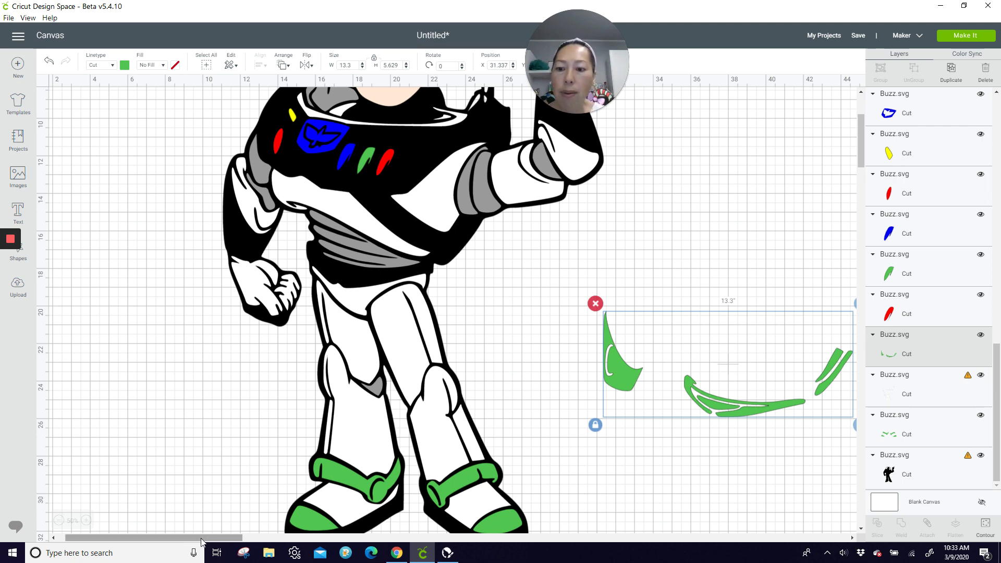
Move one of the dark circles from beside Buzz's helmet to just above the curved green strip on the clear canvas
{"action": "left_click_drag", "start_coordinate": [154, 538], "coordinate": [239, 537]}
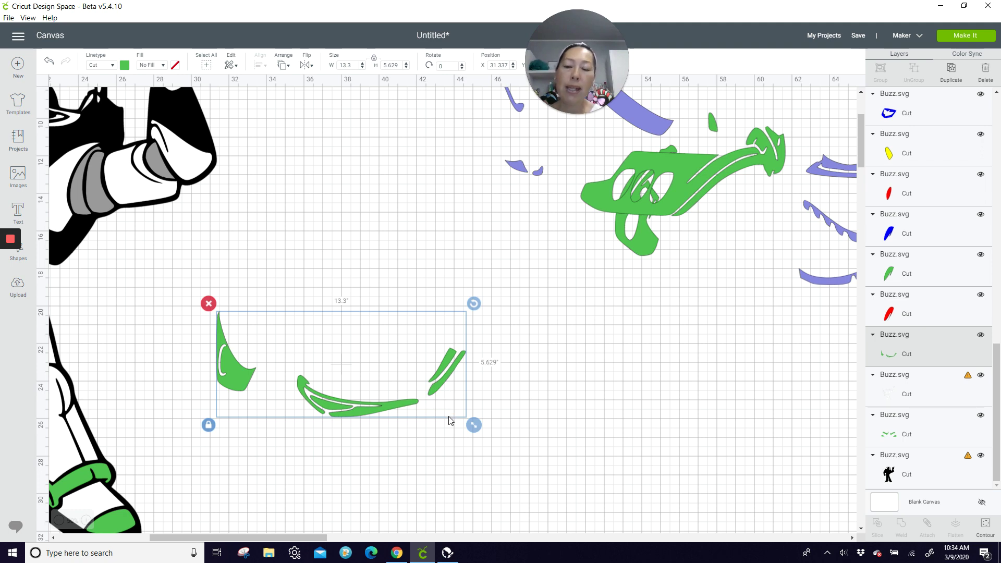
{"action": "left_click_drag", "start_coordinate": [315, 528], "coordinate": [223, 528]}
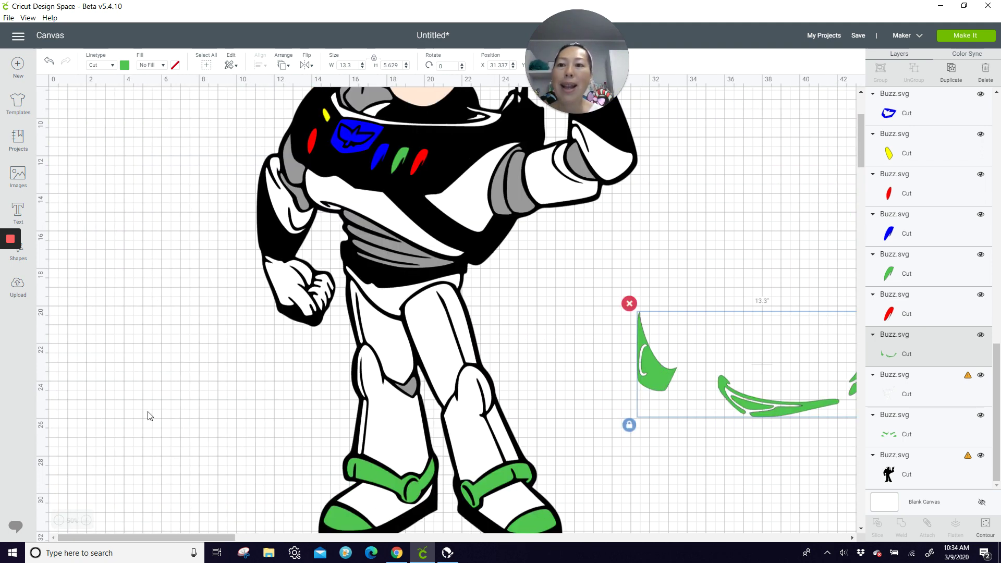
{"action": "scroll", "coordinate": [146, 396], "scroll_direction": "up", "scroll_amount": 5}
{"action": "left_click_drag", "start_coordinate": [202, 156], "coordinate": [776, 471]}
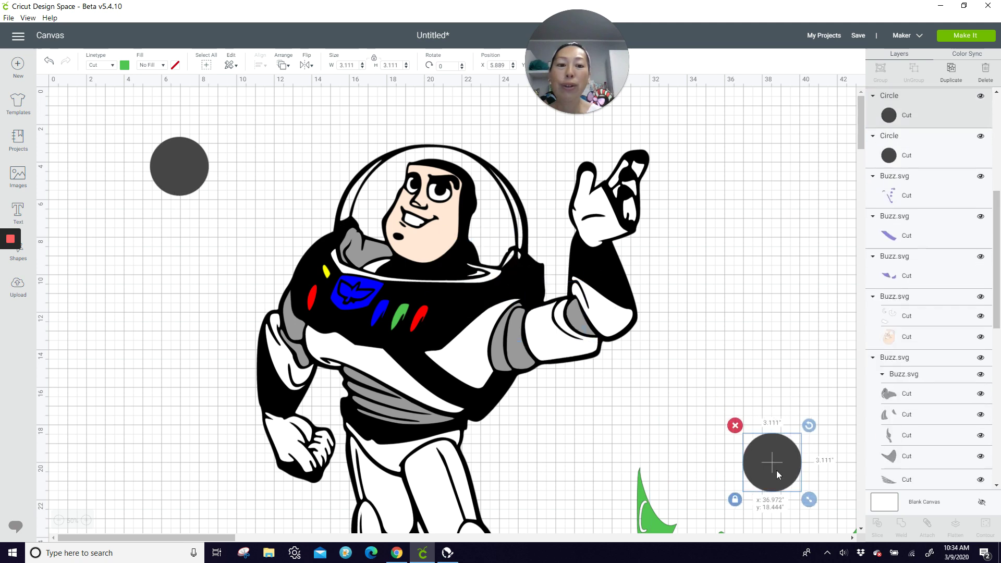
{"action": "scroll", "coordinate": [580, 464], "scroll_direction": "down", "scroll_amount": 3}
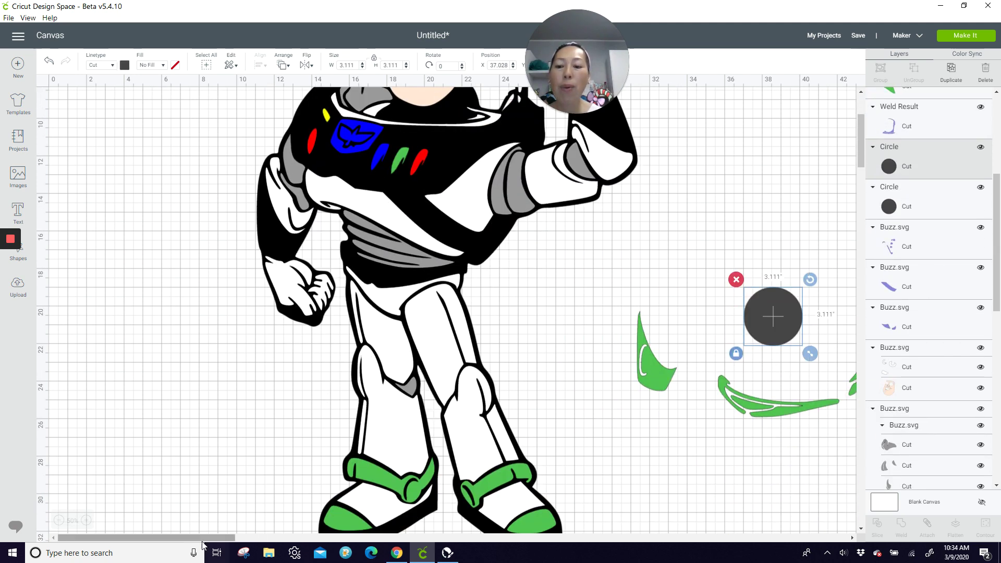
{"action": "left_click_drag", "start_coordinate": [211, 537], "coordinate": [291, 521]}
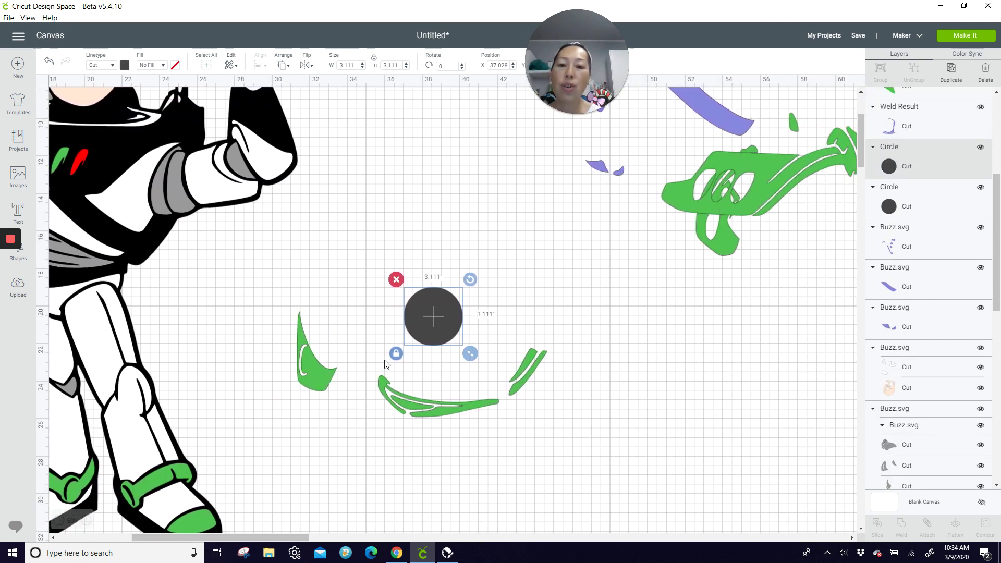
{"action": "left_click_drag", "start_coordinate": [427, 315], "coordinate": [439, 348]}
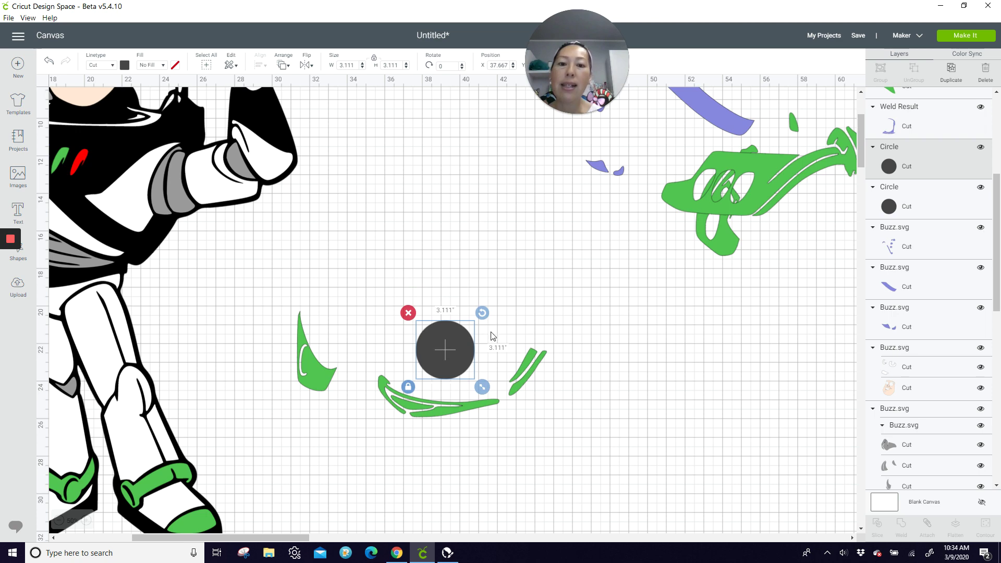
Duplicate the circle, shrink both copies and place one on the curved green strip, at 0.667", and the other across the paired green stripes
{"action": "left_click", "coordinate": [946, 78]}
{"action": "left_click_drag", "start_coordinate": [465, 365], "coordinate": [514, 302]}
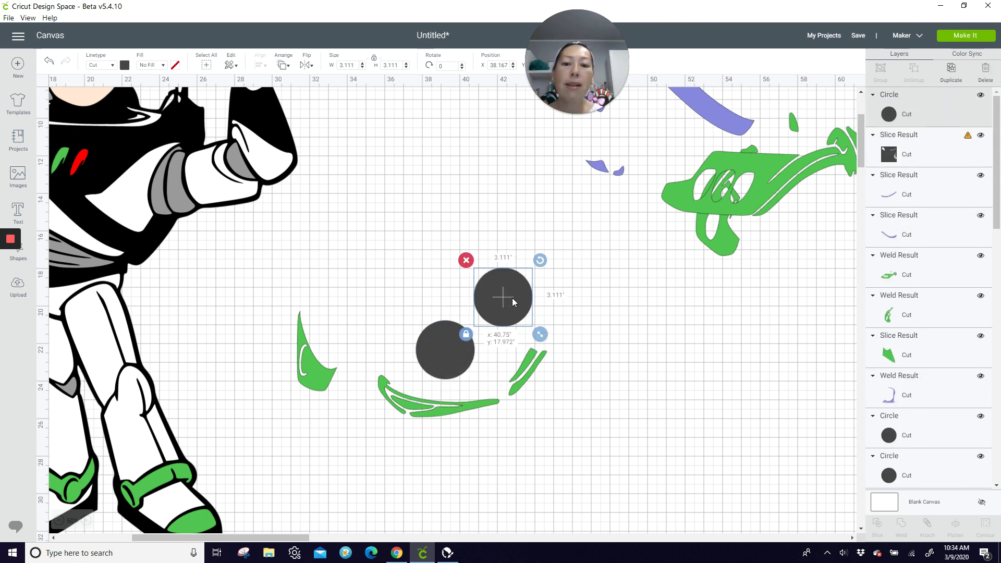
{"action": "mouse_move", "coordinate": [540, 333]}
{"action": "left_mouse_down"}
{"action": "mouse_move", "coordinate": [480, 283]}
{"action": "mouse_move", "coordinate": [559, 341]}
{"action": "mouse_move", "coordinate": [574, 378]}
{"action": "mouse_move", "coordinate": [531, 366]}
{"action": "mouse_move", "coordinate": [520, 380]}
{"action": "mouse_move", "coordinate": [441, 346]}
{"action": "mouse_move", "coordinate": [431, 414]}
{"action": "mouse_move", "coordinate": [443, 424]}
{"action": "mouse_move", "coordinate": [406, 409]}
{"action": "left_mouse_up"}
{"action": "left_click", "coordinate": [444, 349]}
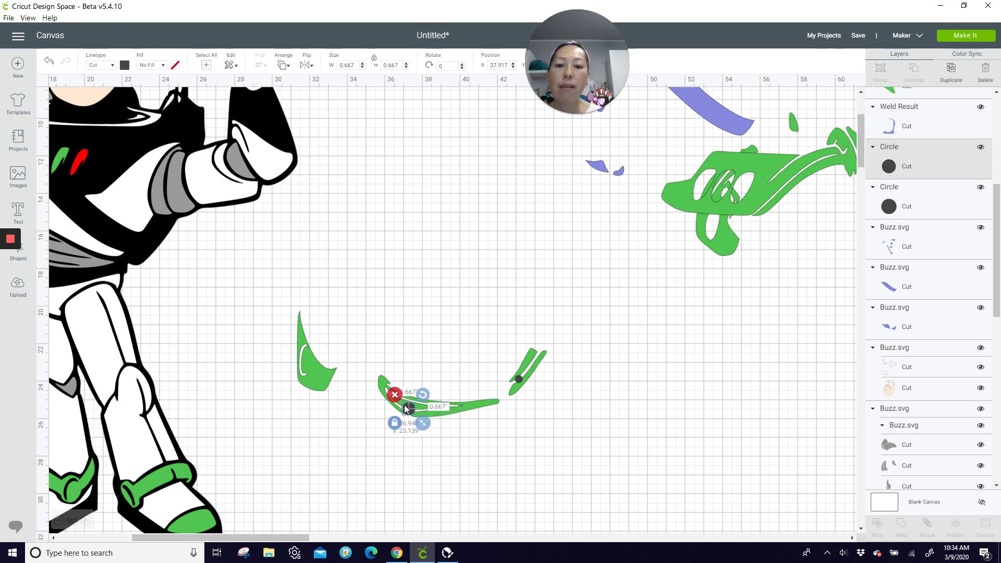
Weld the two small circles to the green belt and arm layer so they bridge its split pieces
{"action": "left_click", "coordinate": [447, 440]}
{"action": "left_click_drag", "start_coordinate": [718, 432], "coordinate": [294, 360]}
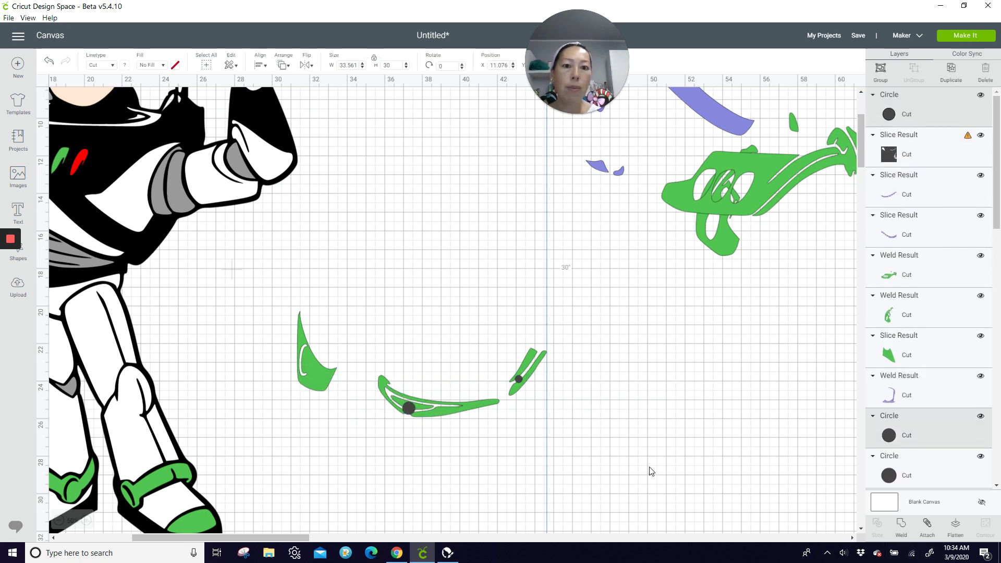
{"action": "left_click_drag", "start_coordinate": [521, 440], "coordinate": [365, 373]}
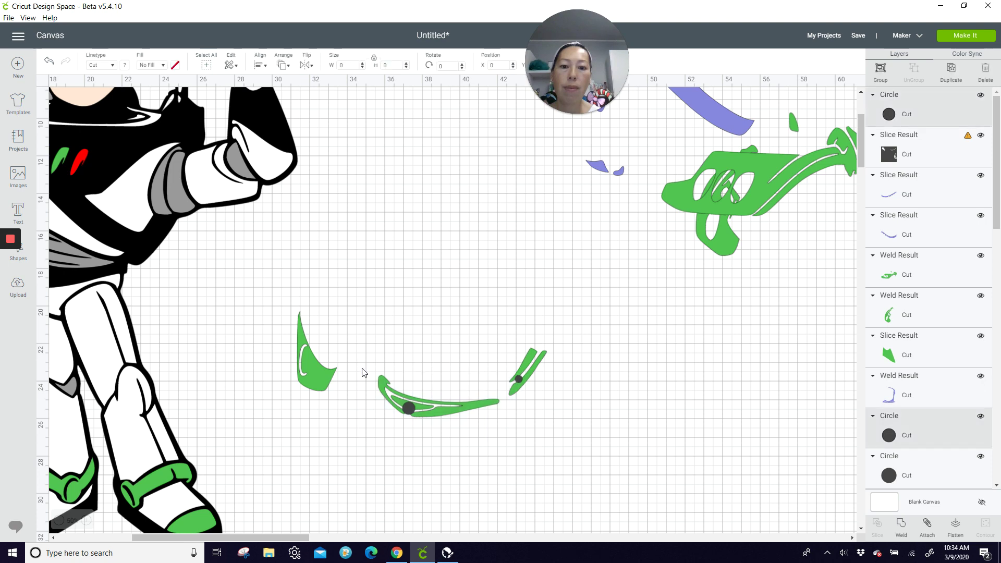
{"action": "left_click", "coordinate": [900, 526]}
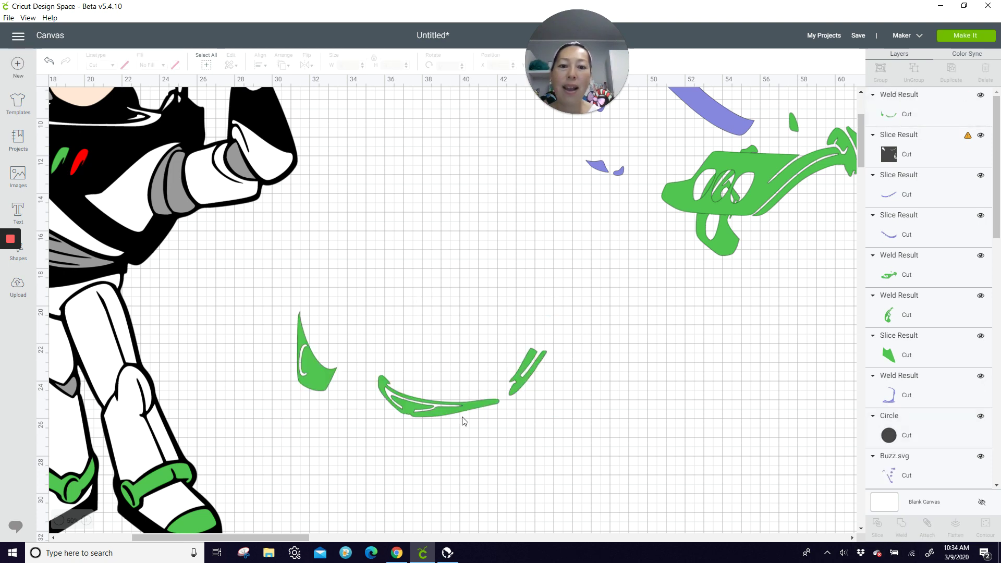
Overlap only the paired green stripes with the dark square and slice the welded green layer with the square
{"action": "left_click_drag", "start_coordinate": [455, 405], "coordinate": [500, 388]}
{"action": "scroll", "coordinate": [499, 389], "scroll_direction": "down", "scroll_amount": 3}
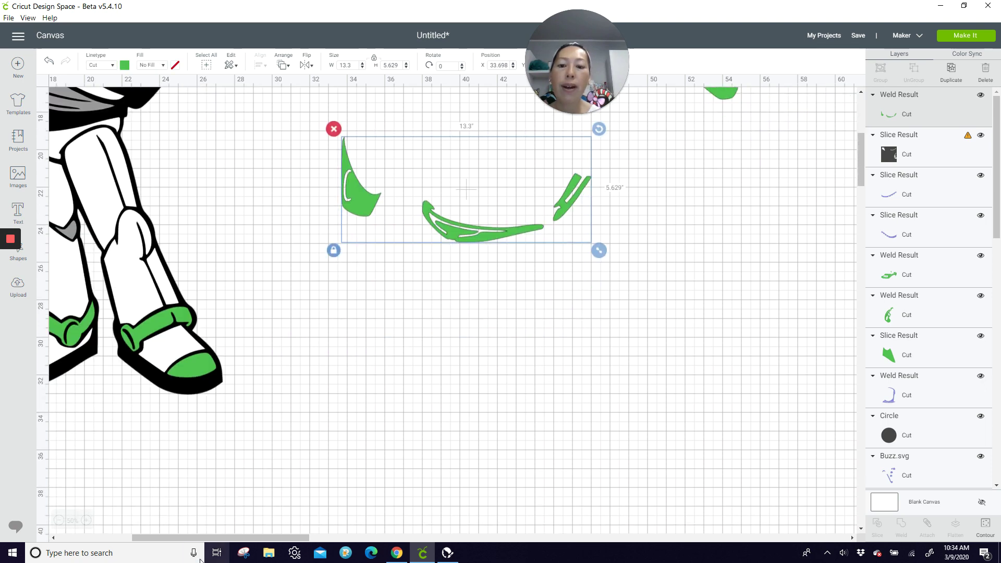
{"action": "left_click", "coordinate": [59, 520]}
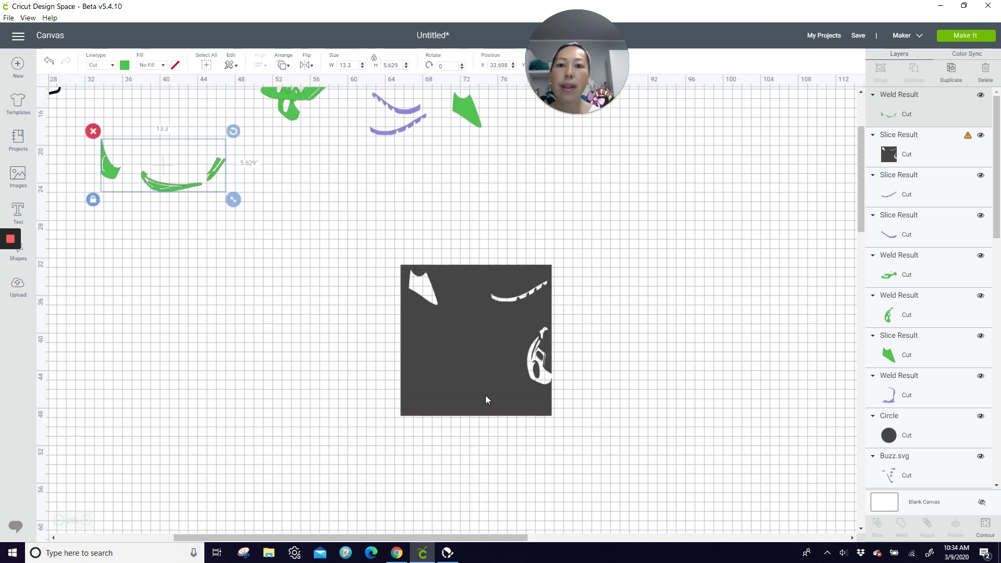
{"action": "left_click_drag", "start_coordinate": [415, 358], "coordinate": [266, 322]}
{"action": "left_click_drag", "start_coordinate": [164, 189], "coordinate": [167, 309]}
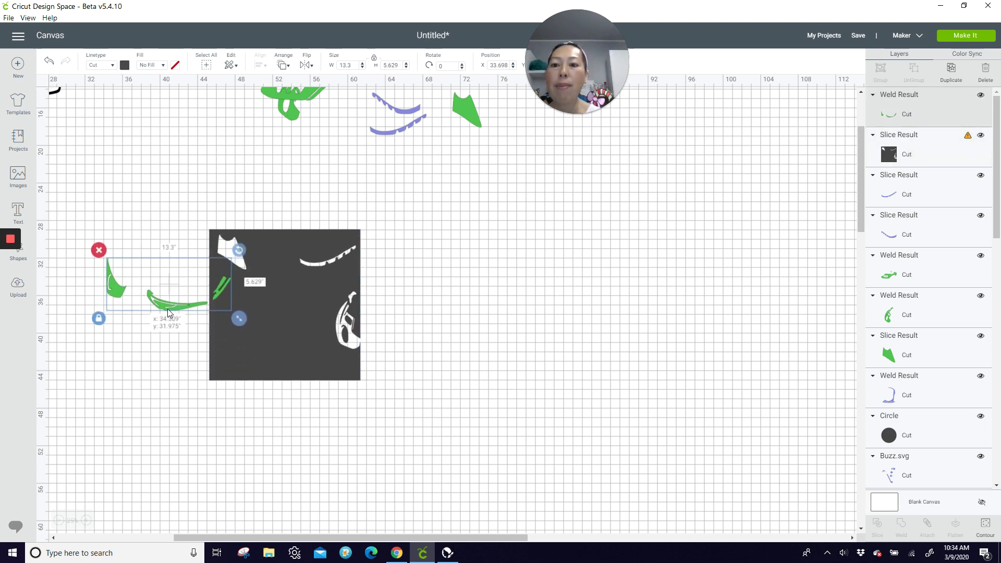
{"action": "left_click_drag", "start_coordinate": [203, 189], "coordinate": [409, 355]}
{"action": "left_click", "coordinate": [877, 527]}
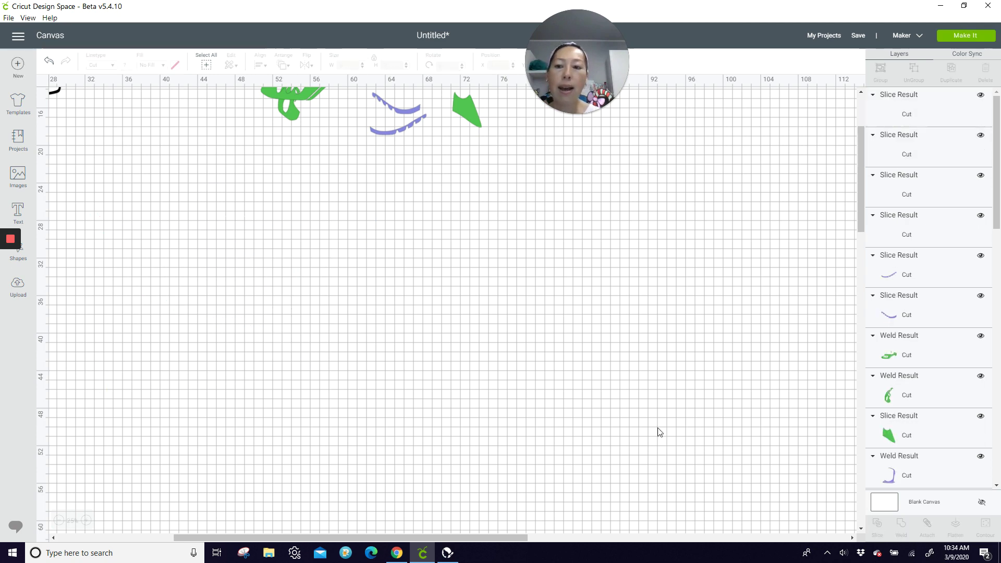
Slice the curved green strip out of the remaining green layer with the dark square and pull the results apart
{"action": "left_click_drag", "start_coordinate": [215, 281], "coordinate": [169, 212]}
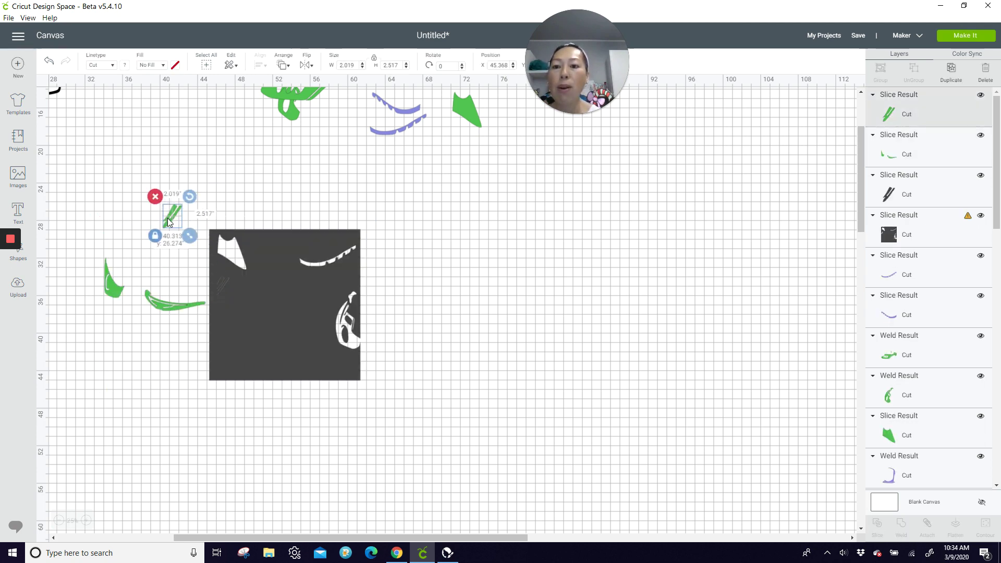
{"action": "left_click_drag", "start_coordinate": [167, 307], "coordinate": [236, 331]}
{"action": "left_click", "coordinate": [263, 409]}
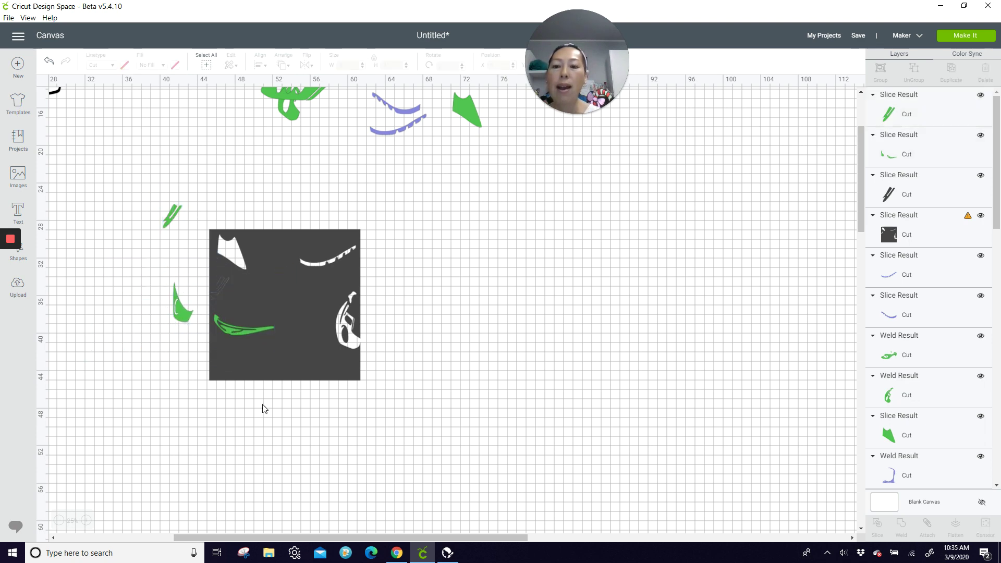
{"action": "left_click_drag", "start_coordinate": [286, 411], "coordinate": [240, 339]}
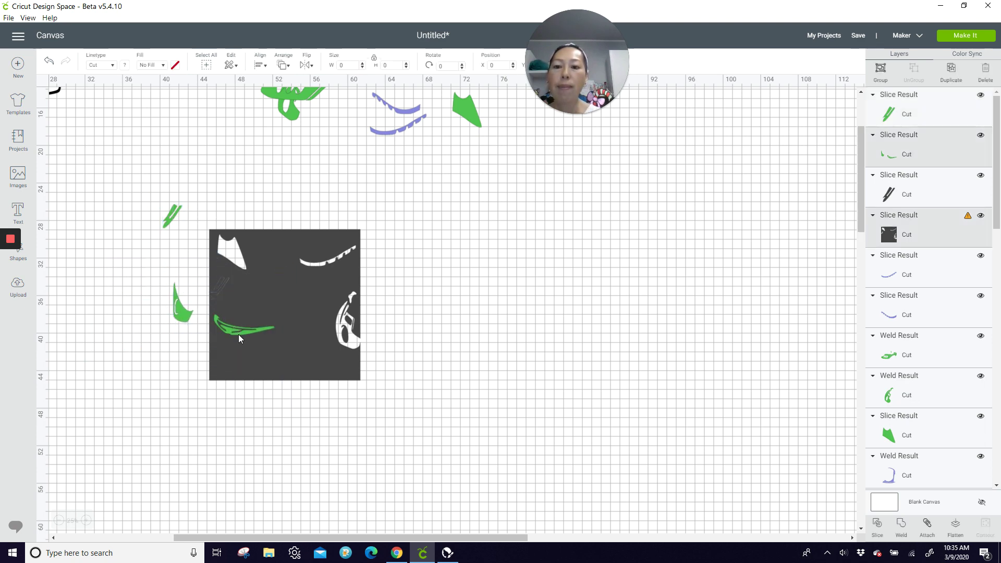
{"action": "left_click", "coordinate": [876, 526]}
{"action": "left_click_drag", "start_coordinate": [223, 323], "coordinate": [129, 301]}
{"action": "left_click_drag", "start_coordinate": [270, 353], "coordinate": [452, 380]}
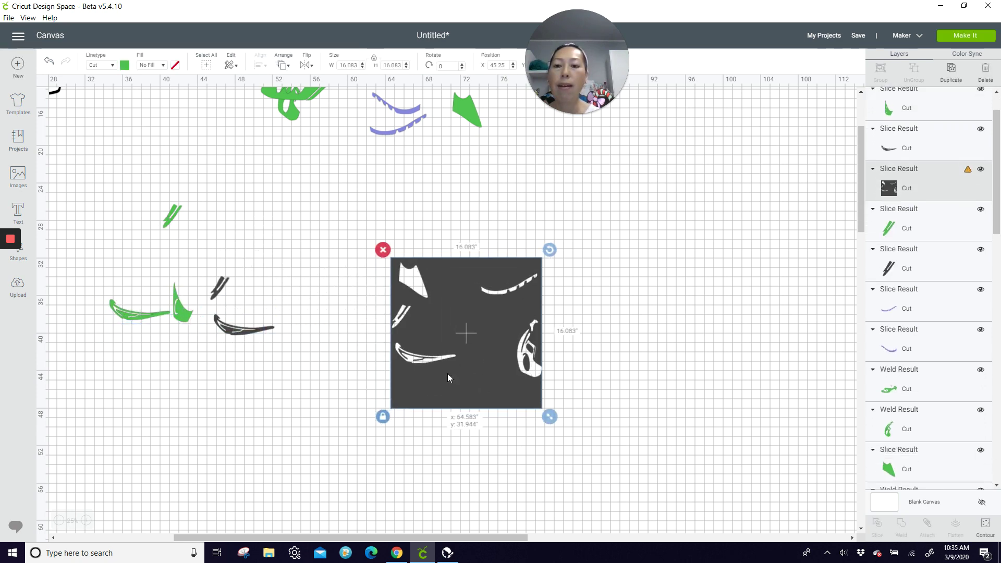
Delete the dark copies of the stripes and curved strip, and bring the green wedge and curved strip near the green stripes
{"action": "left_click", "coordinate": [219, 287]}
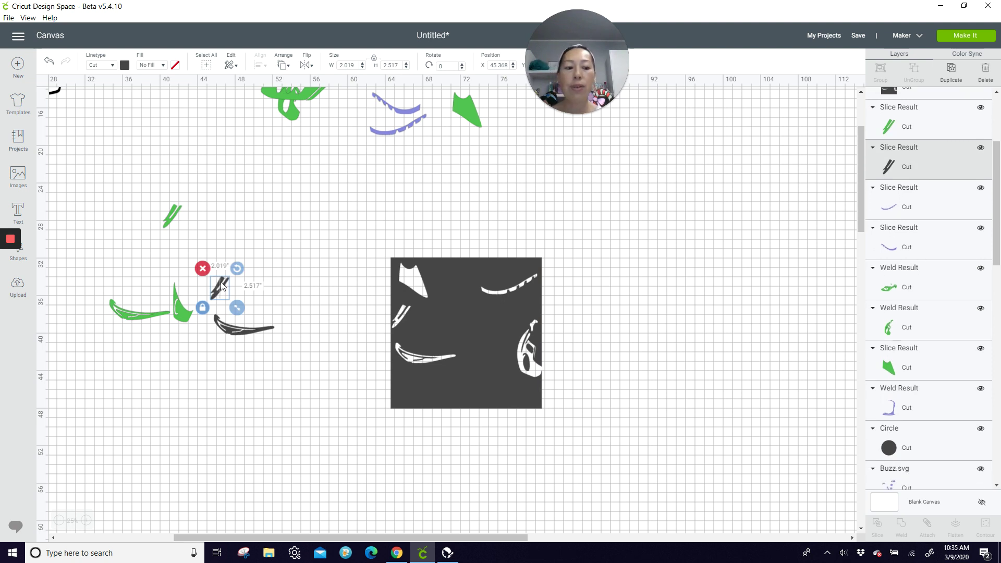
{"action": "key", "text": "Delete"}
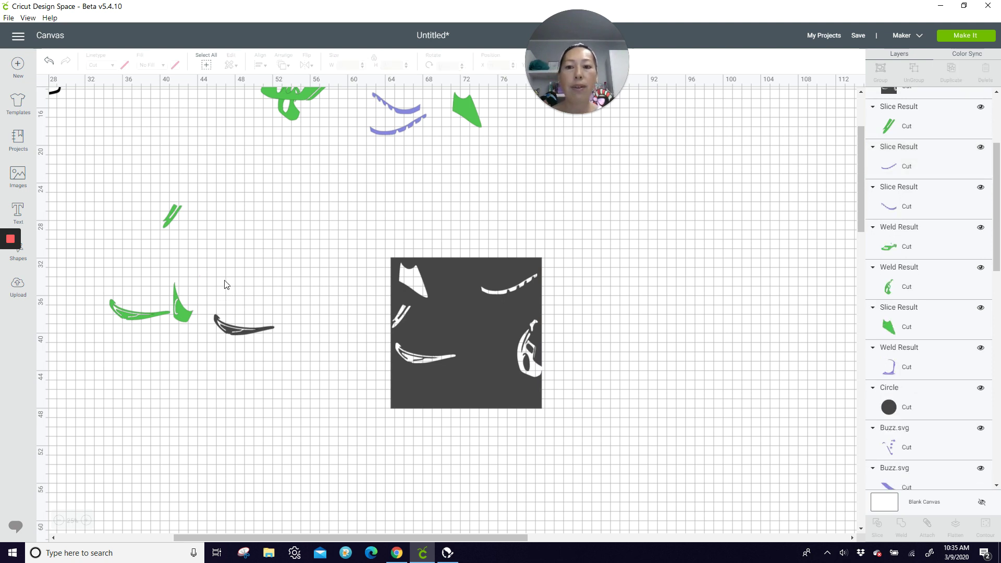
{"action": "left_click", "coordinate": [256, 333]}
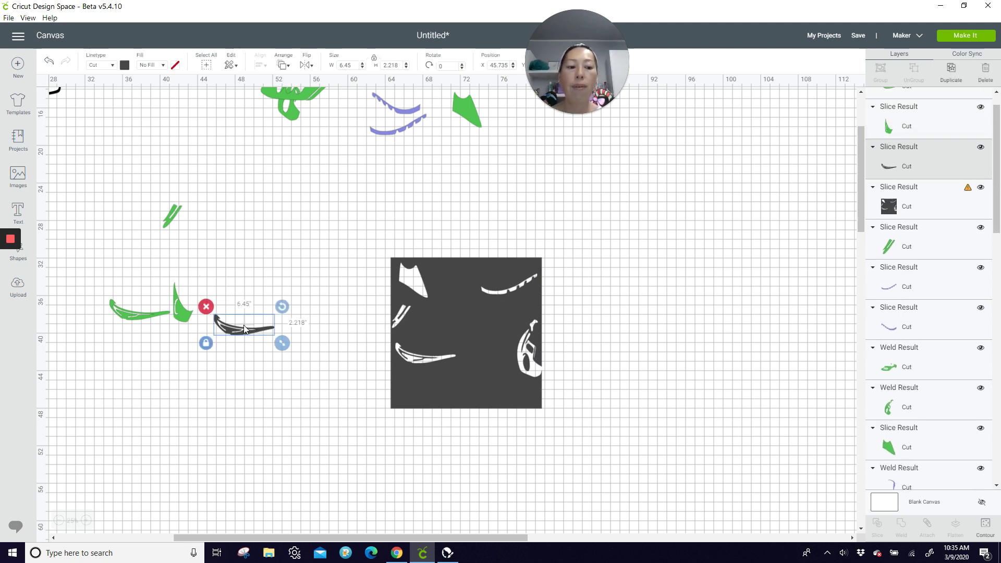
{"action": "key", "text": "Delete"}
{"action": "left_click_drag", "start_coordinate": [182, 317], "coordinate": [247, 248]}
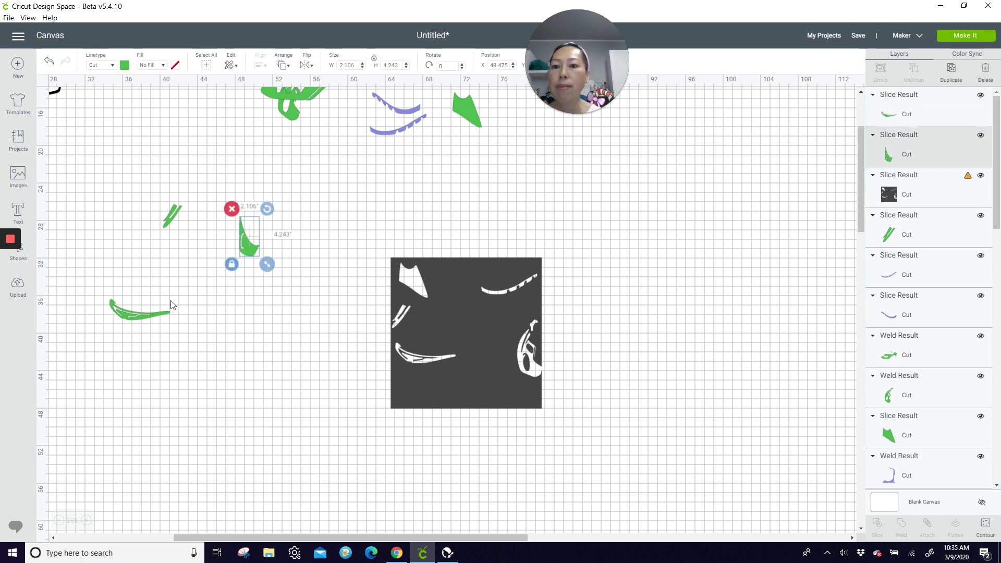
{"action": "left_click_drag", "start_coordinate": [125, 322], "coordinate": [208, 262]}
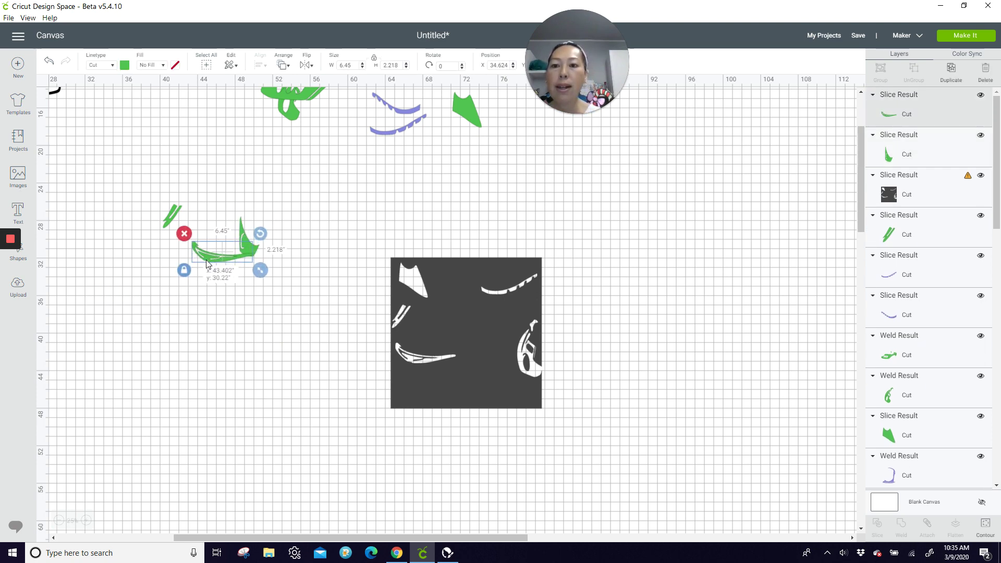
Move the white layer off Buzz onto clear canvas and stack the loose green slices on the other green pieces
{"action": "left_click_drag", "start_coordinate": [276, 538], "coordinate": [177, 537]}
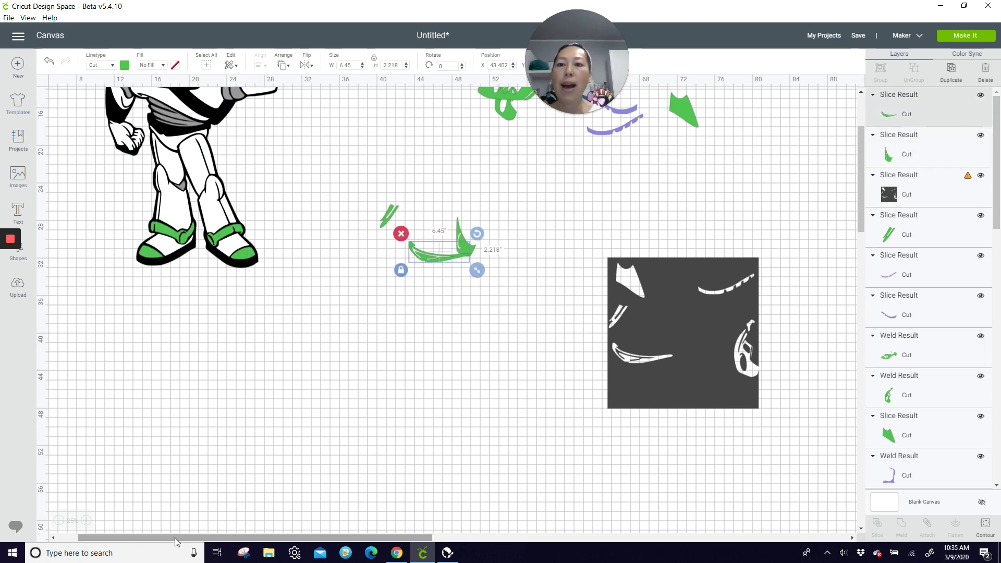
{"action": "scroll", "coordinate": [216, 230], "scroll_direction": "up", "scroll_amount": 4}
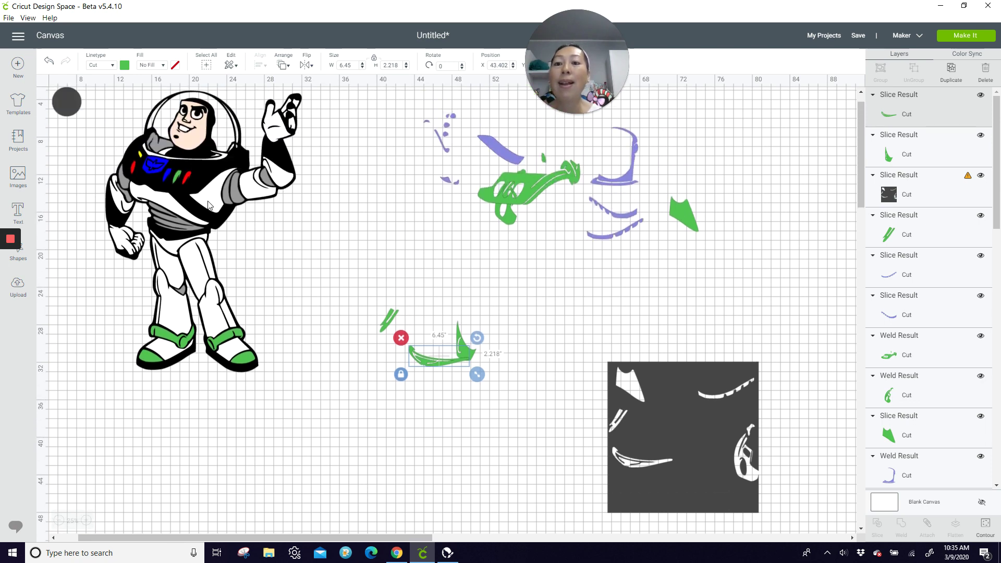
{"action": "left_click_drag", "start_coordinate": [208, 205], "coordinate": [193, 349]}
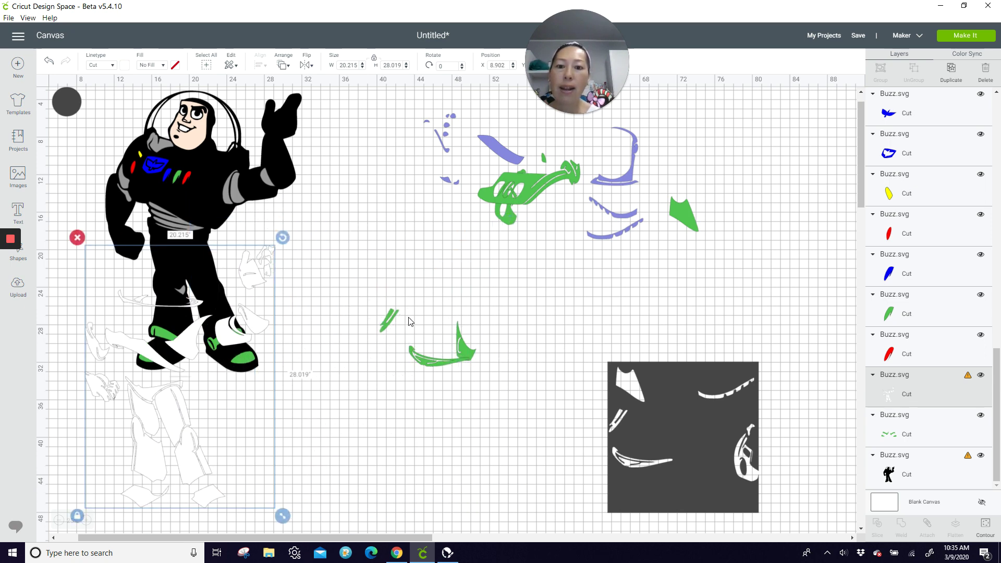
{"action": "left_click_drag", "start_coordinate": [392, 319], "coordinate": [546, 215]}
{"action": "left_click_drag", "start_coordinate": [478, 354], "coordinate": [564, 215]}
{"action": "left_click_drag", "start_coordinate": [140, 406], "coordinate": [409, 407]}
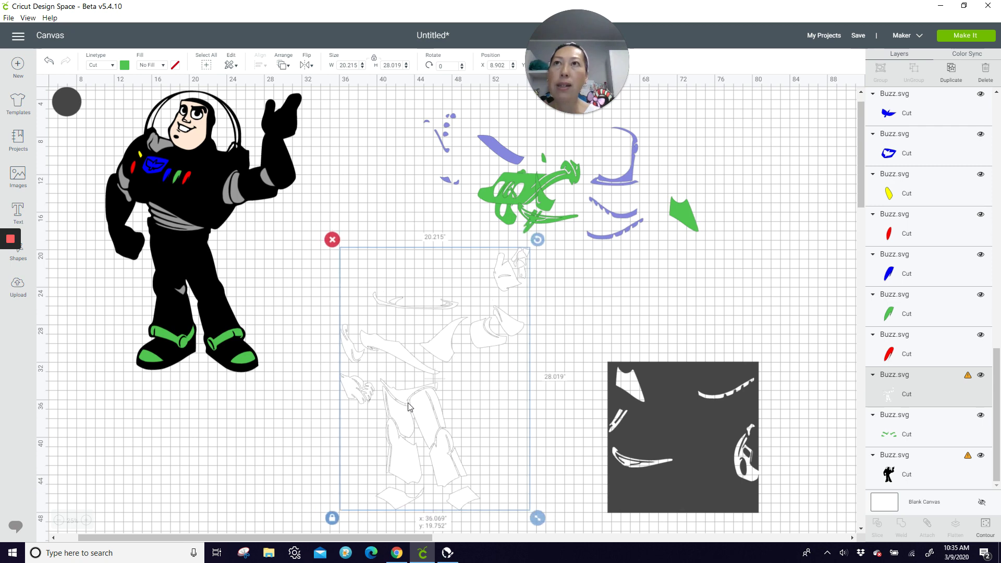
Move the green boot layer off Buzz to the clear canvas above the dark square
{"action": "left_click", "coordinate": [239, 359]}
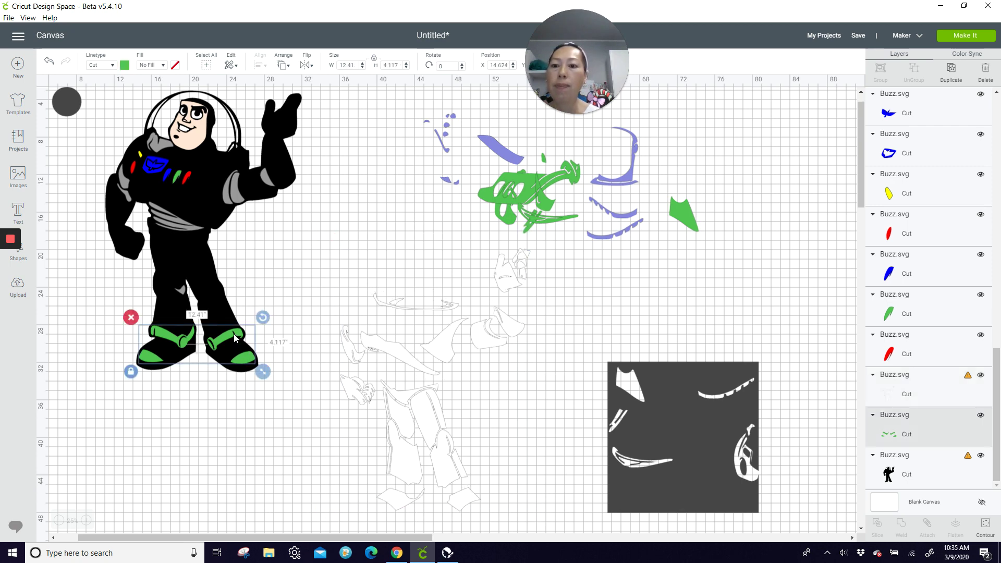
{"action": "left_click_drag", "start_coordinate": [239, 360], "coordinate": [245, 396]}
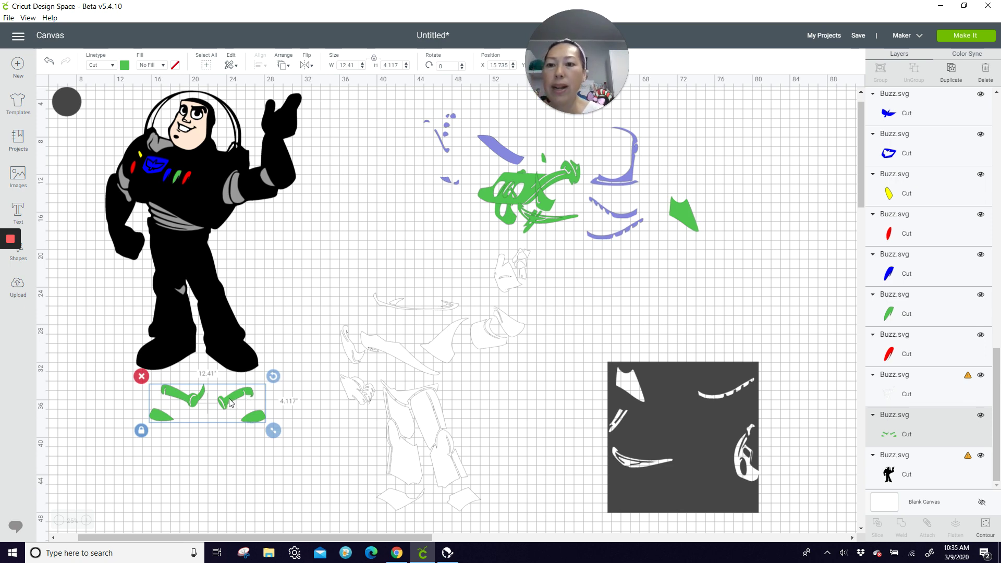
{"action": "left_click_drag", "start_coordinate": [229, 401], "coordinate": [761, 318]}
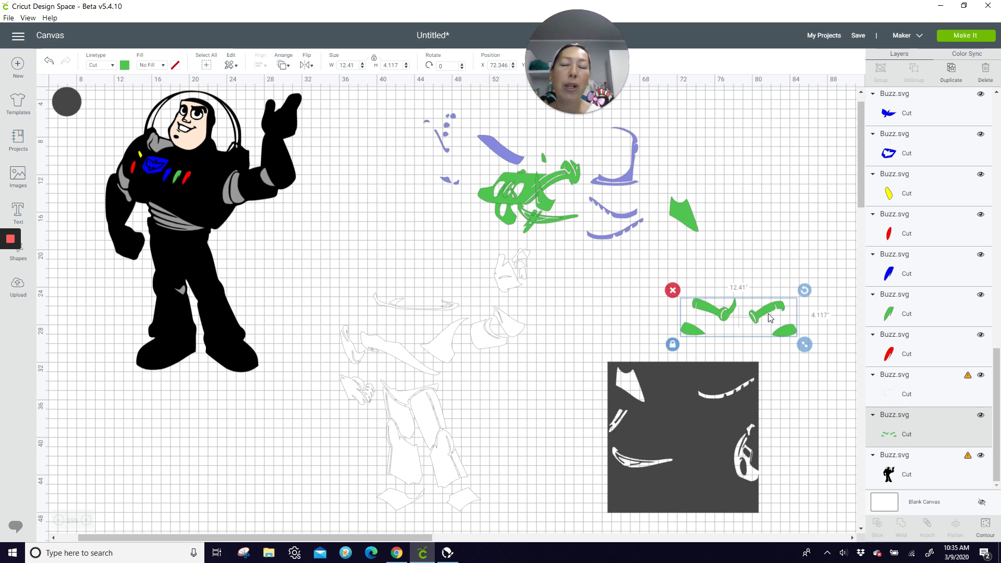
Slice one green toe cap out of the boot layer with the dark square and delete the dark toe copy
{"action": "left_click_drag", "start_coordinate": [774, 327], "coordinate": [813, 359]}
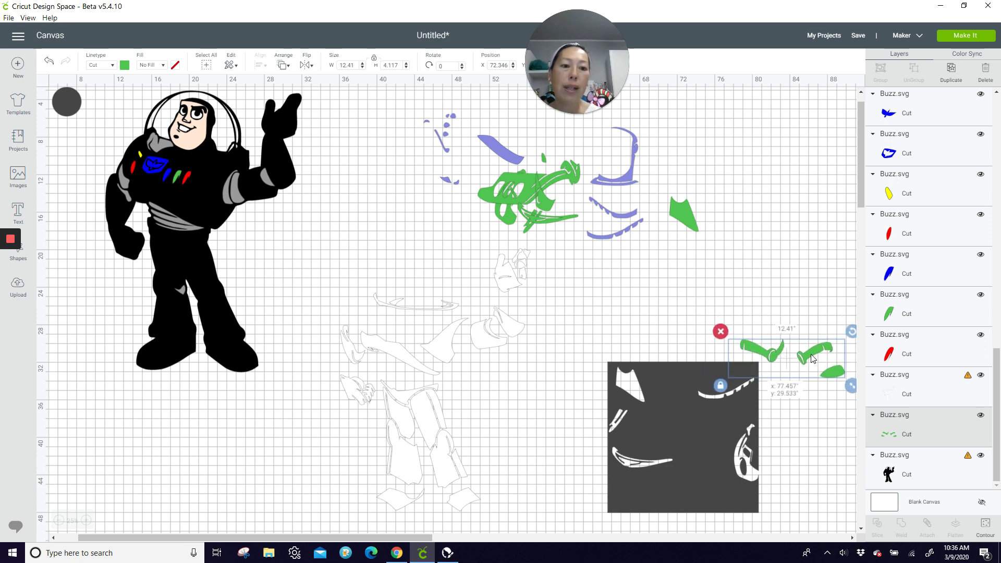
{"action": "left_click_drag", "start_coordinate": [715, 307], "coordinate": [771, 358]}
{"action": "left_click", "coordinate": [878, 525]}
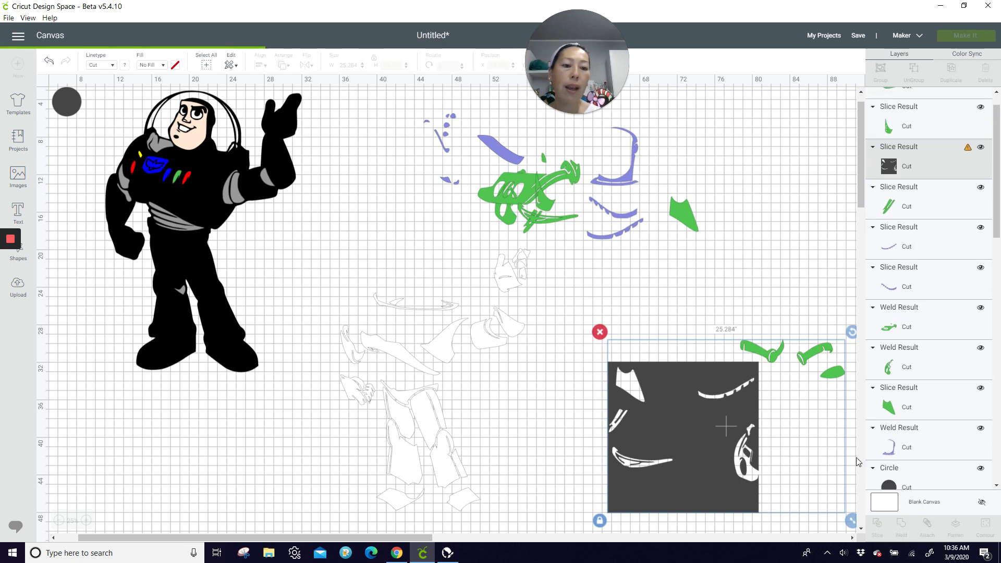
{"action": "left_click", "coordinate": [741, 368]}
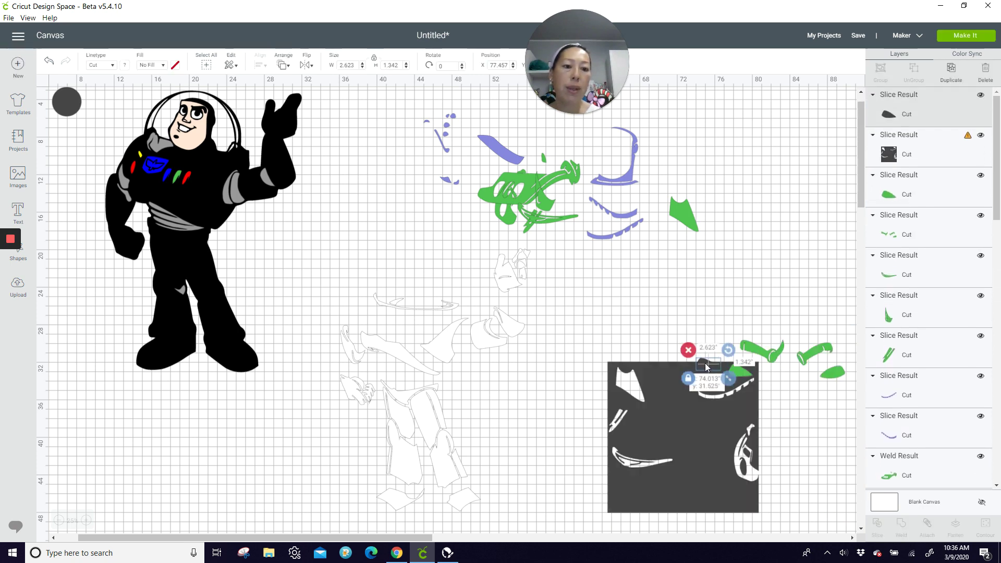
{"action": "left_click", "coordinate": [675, 328]}
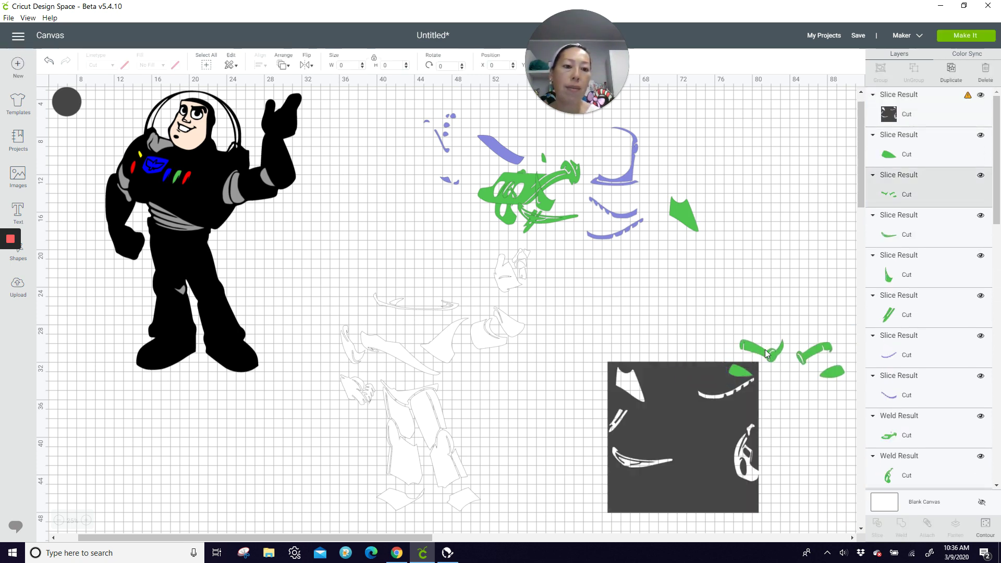
Slice the second green toe cap out of the boot layer with the dark square and delete the dark toe copy
{"action": "left_click_drag", "start_coordinate": [767, 348], "coordinate": [639, 355]}
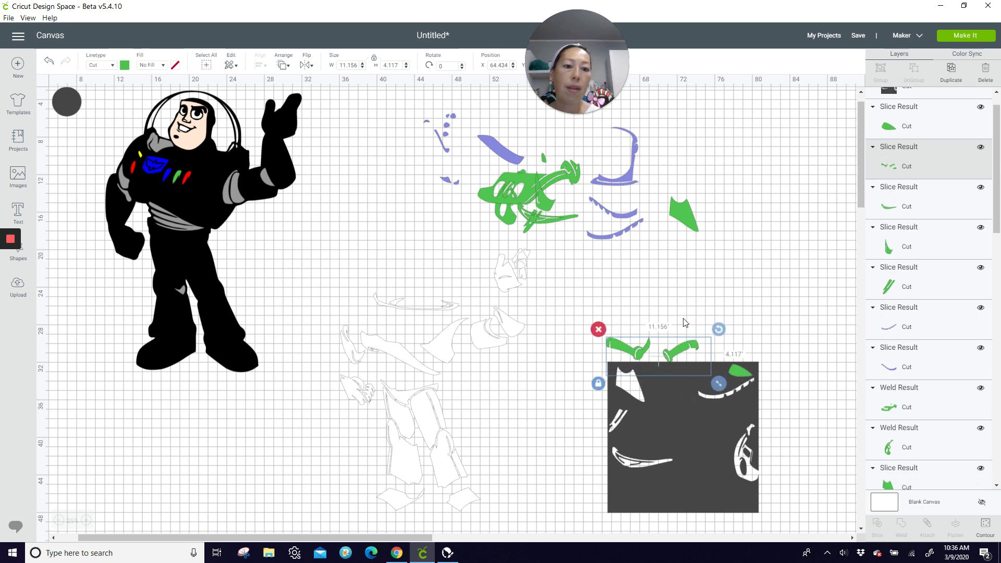
{"action": "left_click_drag", "start_coordinate": [719, 330], "coordinate": [723, 341]}
{"action": "left_click_drag", "start_coordinate": [672, 352], "coordinate": [675, 381]}
{"action": "left_click", "coordinate": [672, 305]}
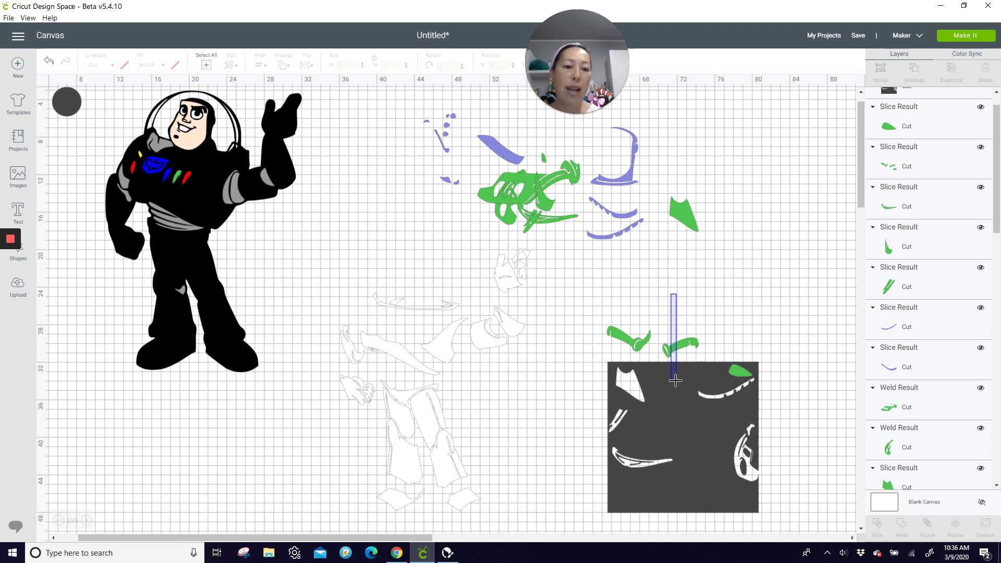
{"action": "left_click_drag", "start_coordinate": [675, 381], "coordinate": [675, 382]}
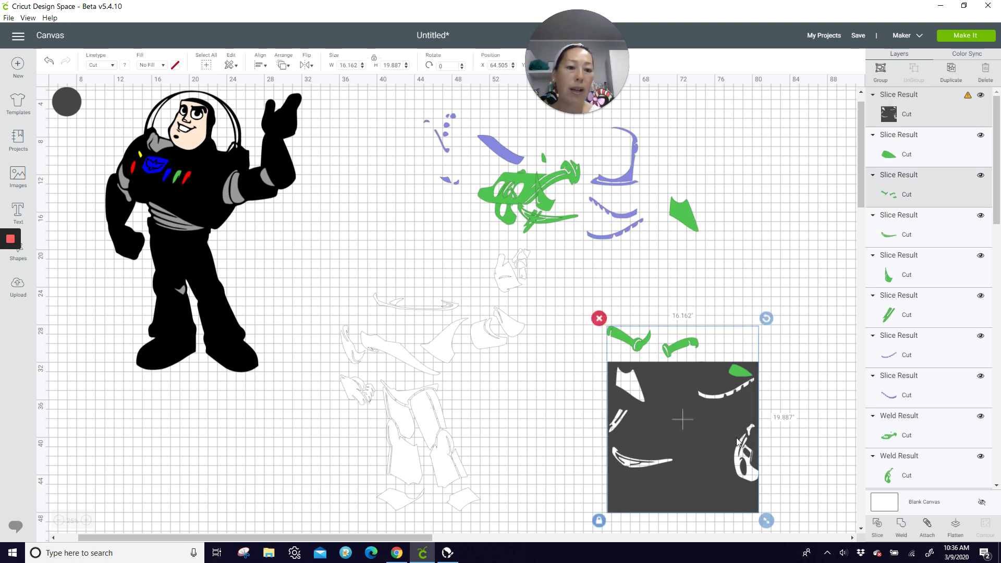
{"action": "left_click", "coordinate": [878, 526]}
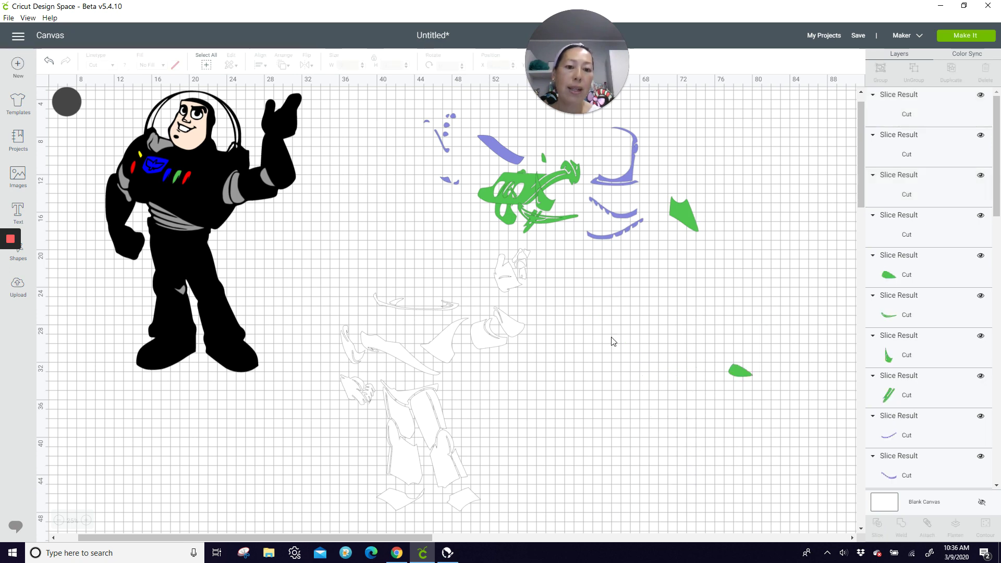
{"action": "left_click_drag", "start_coordinate": [679, 348], "coordinate": [691, 291]}
{"action": "left_click_drag", "start_coordinate": [697, 365], "coordinate": [649, 368]}
{"action": "left_click", "coordinate": [628, 358]}
Position one of the two remaining green boot cuffs over the dark square and slice it out
{"action": "left_click_drag", "start_coordinate": [692, 297], "coordinate": [745, 457]}
{"action": "left_click", "coordinate": [791, 432]}
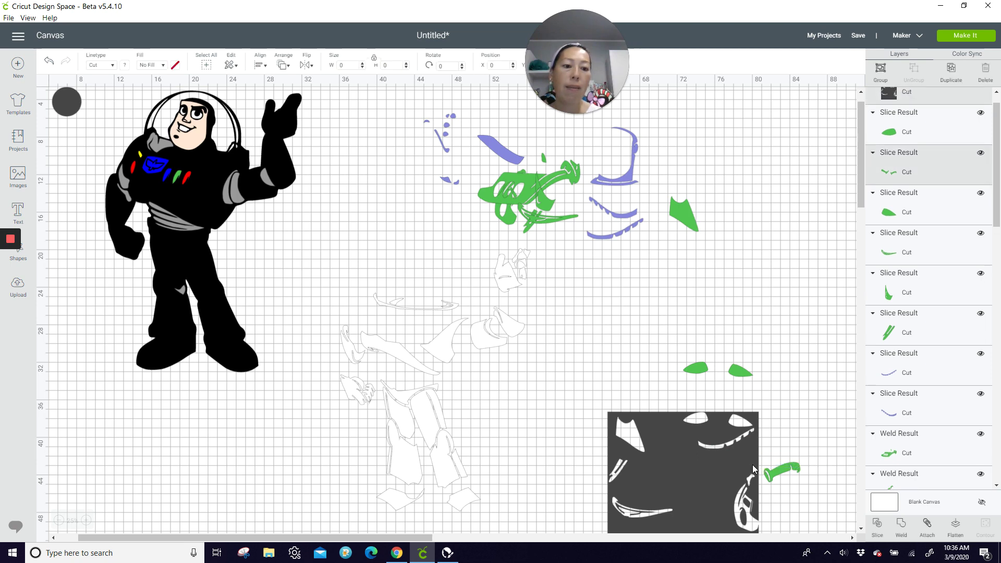
{"action": "left_click", "coordinate": [878, 525]}
Delete the dark copy of the boot cuff and gather both green cuffs beside the green toe caps
{"action": "left_click_drag", "start_coordinate": [786, 474], "coordinate": [744, 344]}
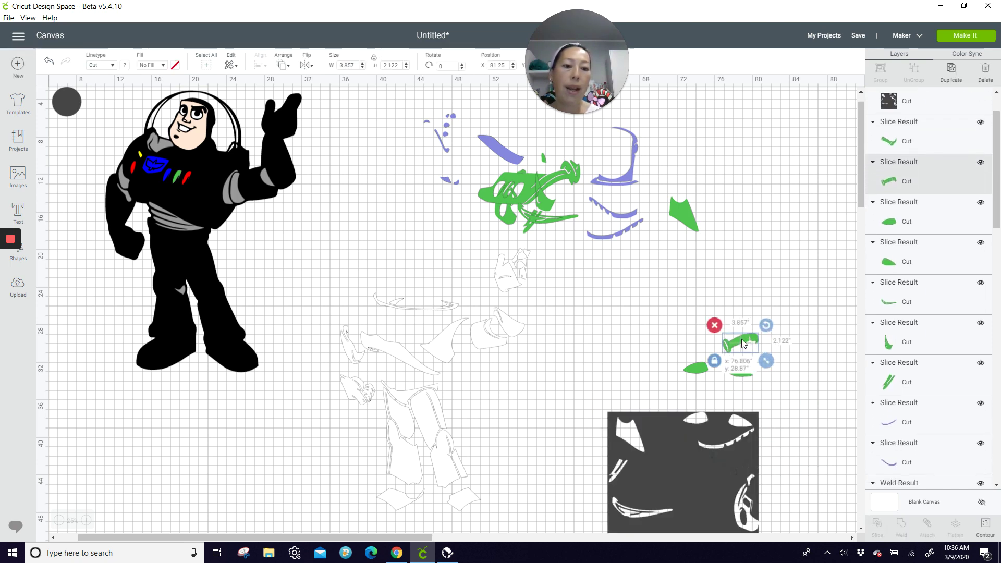
{"action": "left_click_drag", "start_coordinate": [730, 427], "coordinate": [682, 500]}
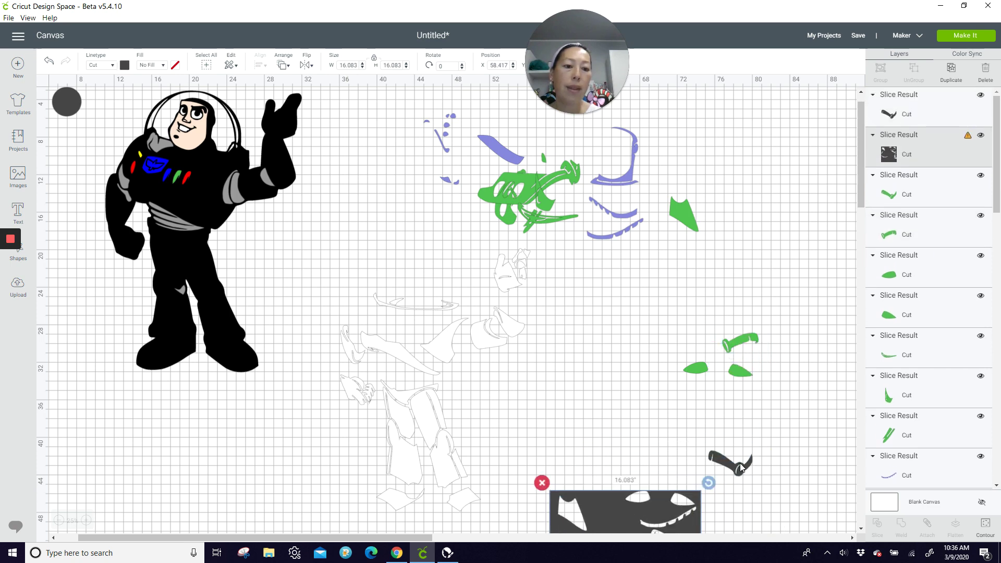
{"action": "left_click_drag", "start_coordinate": [732, 466], "coordinate": [646, 466]}
{"action": "key", "text": "Delete"}
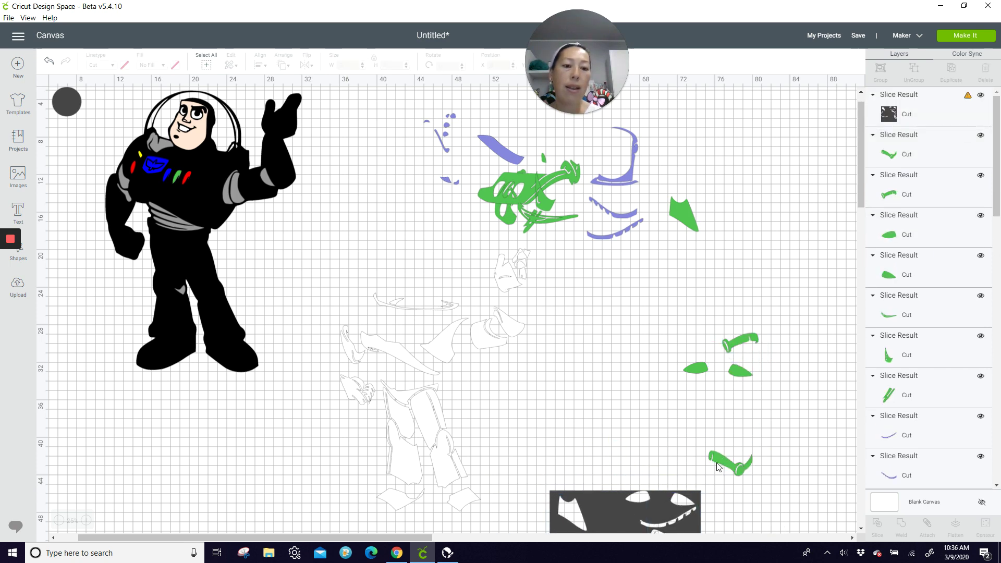
{"action": "left_click_drag", "start_coordinate": [717, 466], "coordinate": [717, 371]}
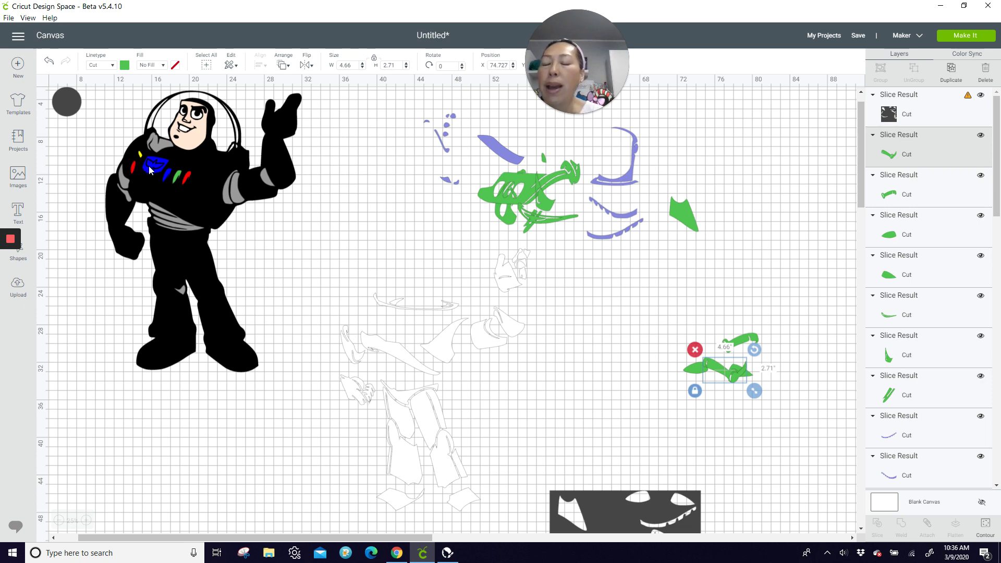
Move the two blue chest emblem pieces and the blue, red and green chest buttons onto clear canvas beside the green pieces
{"action": "left_click_drag", "start_coordinate": [150, 170], "coordinate": [437, 223]}
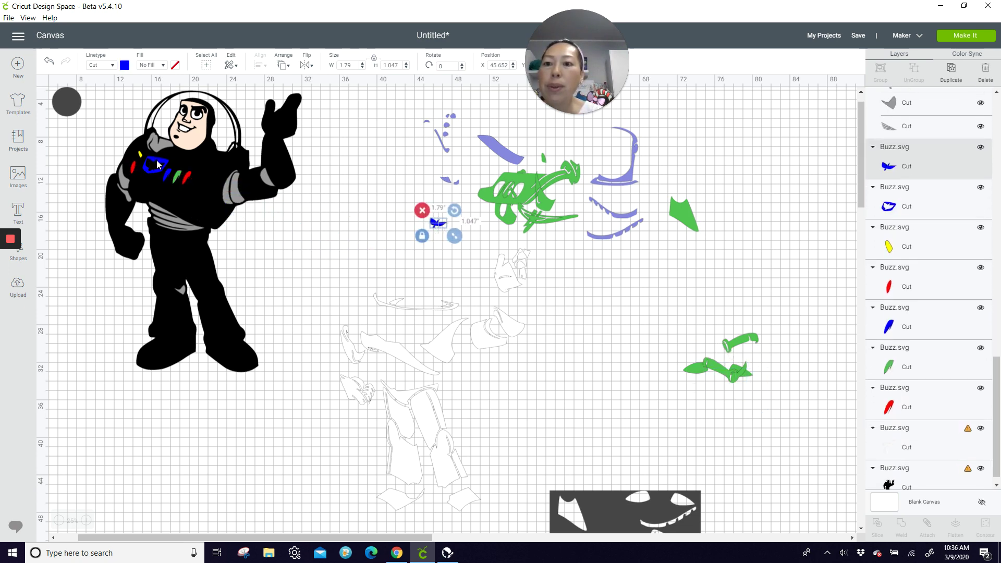
{"action": "left_click_drag", "start_coordinate": [157, 165], "coordinate": [441, 215]}
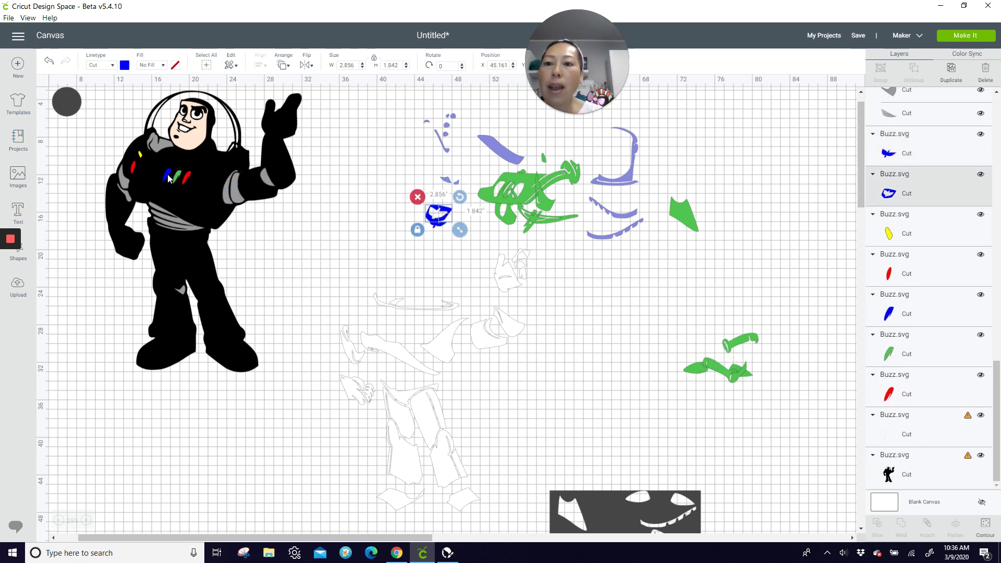
{"action": "left_click_drag", "start_coordinate": [168, 179], "coordinate": [432, 215]}
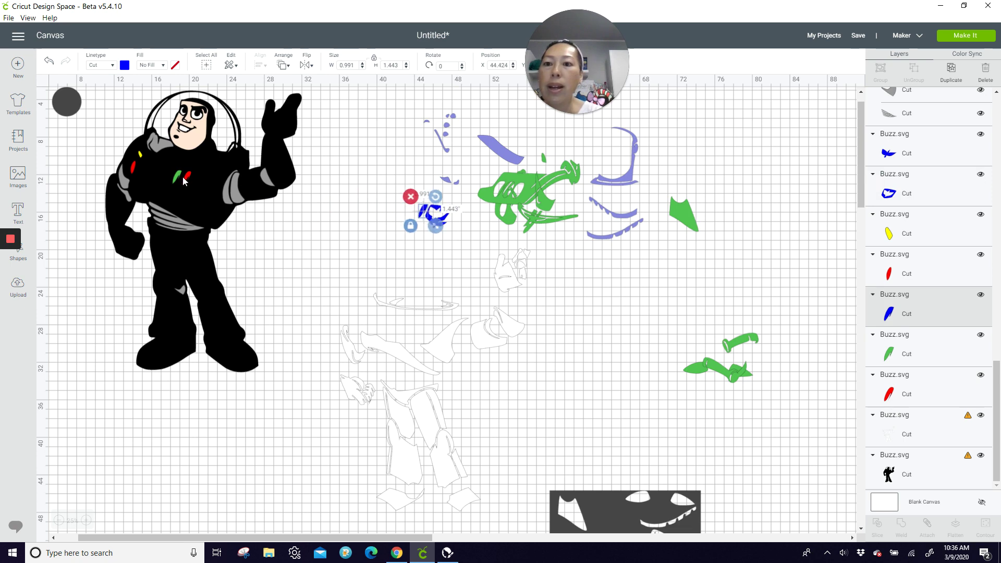
{"action": "left_click_drag", "start_coordinate": [184, 181], "coordinate": [430, 207]}
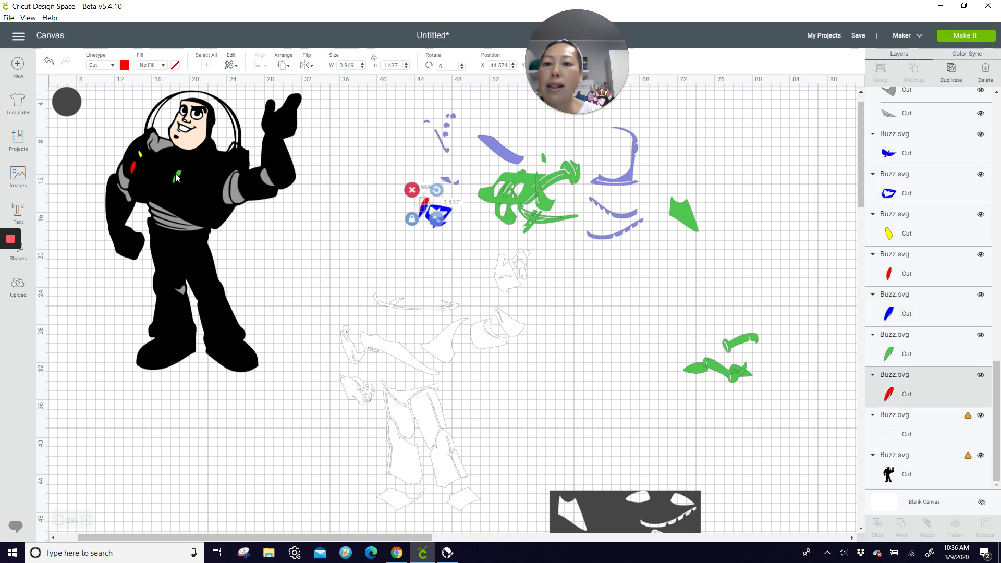
{"action": "left_click_drag", "start_coordinate": [176, 178], "coordinate": [427, 214]}
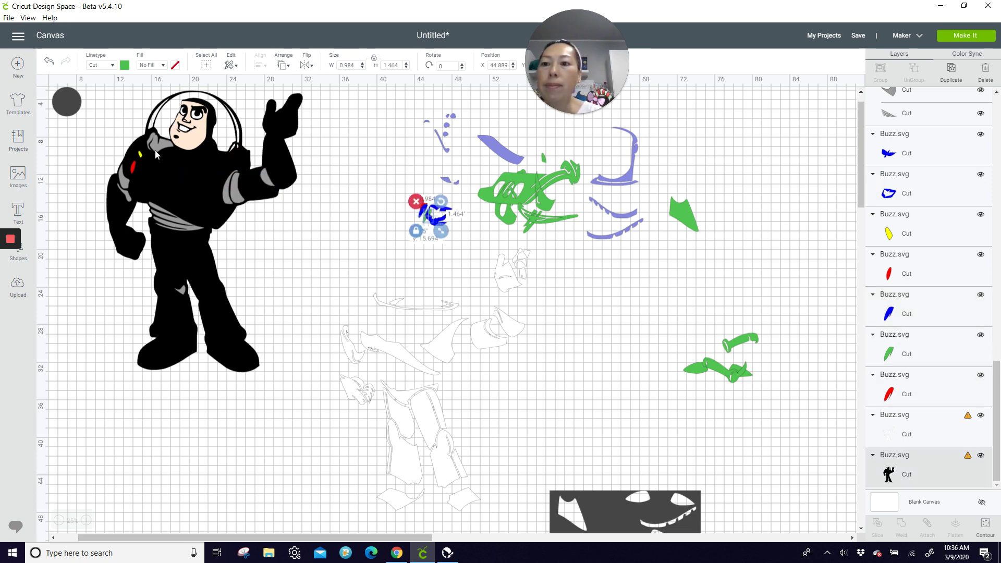
Pull the black silhouette out from under the colored layers and move the face and the yellow and red shoulder pieces to the other removed pieces
{"action": "left_click_drag", "start_coordinate": [154, 150], "coordinate": [50, 285]}
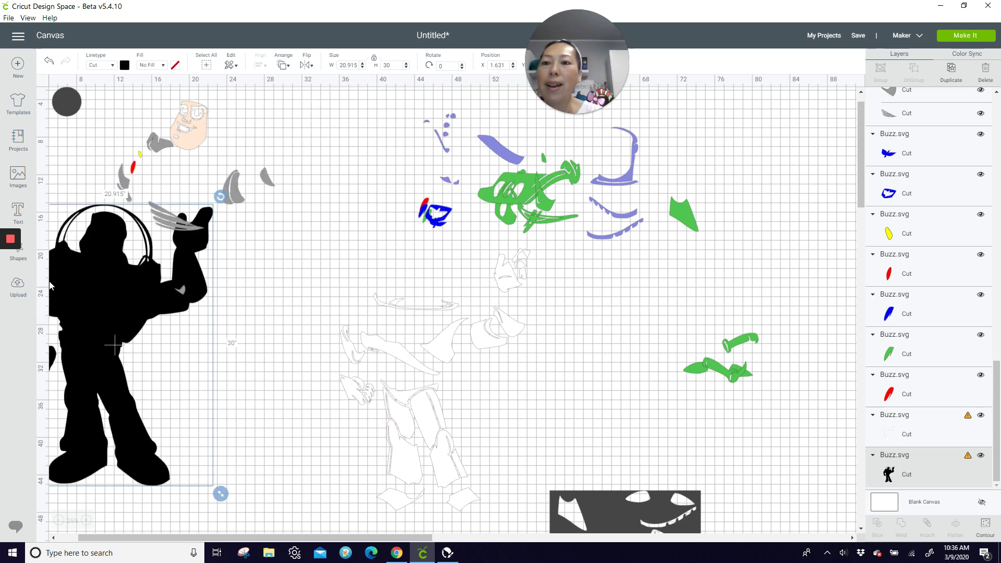
{"action": "left_click_drag", "start_coordinate": [191, 137], "coordinate": [398, 157]}
{"action": "left_click_drag", "start_coordinate": [141, 157], "coordinate": [428, 208]}
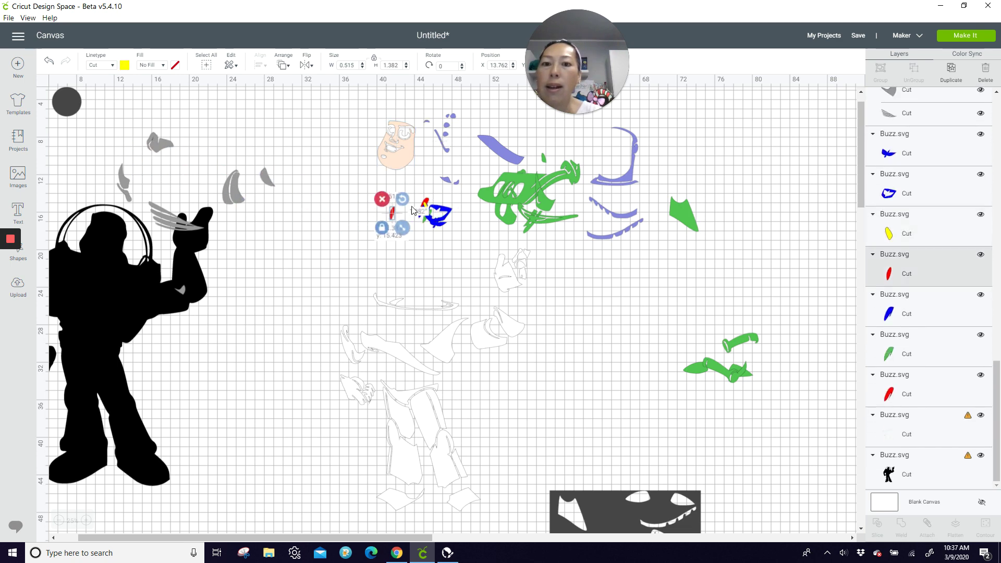
Move the grouped gray layer to the clear canvas above the dark square and bring the black silhouette fully back into view
{"action": "left_click", "coordinate": [233, 181]}
{"action": "left_click_drag", "start_coordinate": [233, 182], "coordinate": [336, 184]}
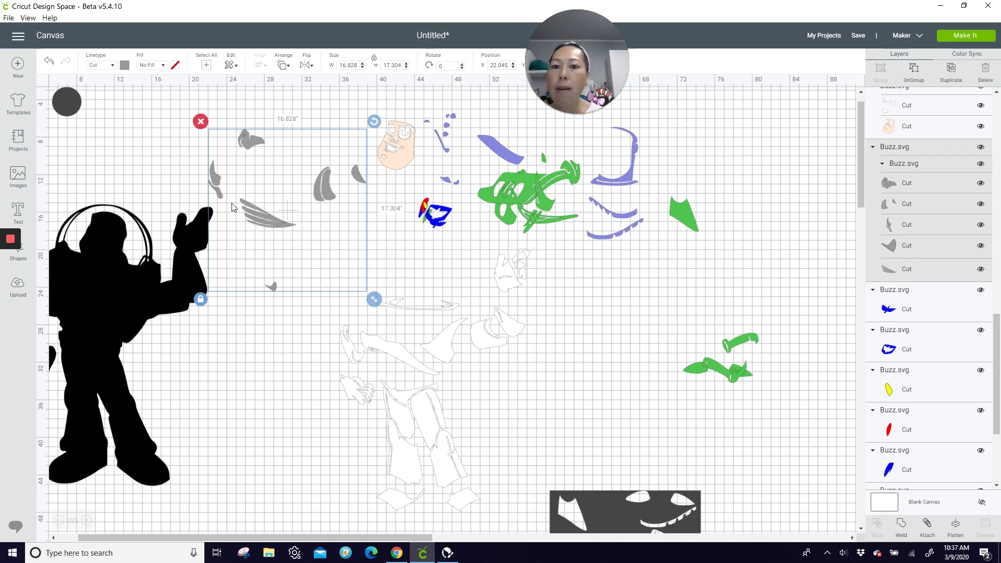
{"action": "scroll", "coordinate": [287, 219], "scroll_direction": "down", "scroll_amount": 4}
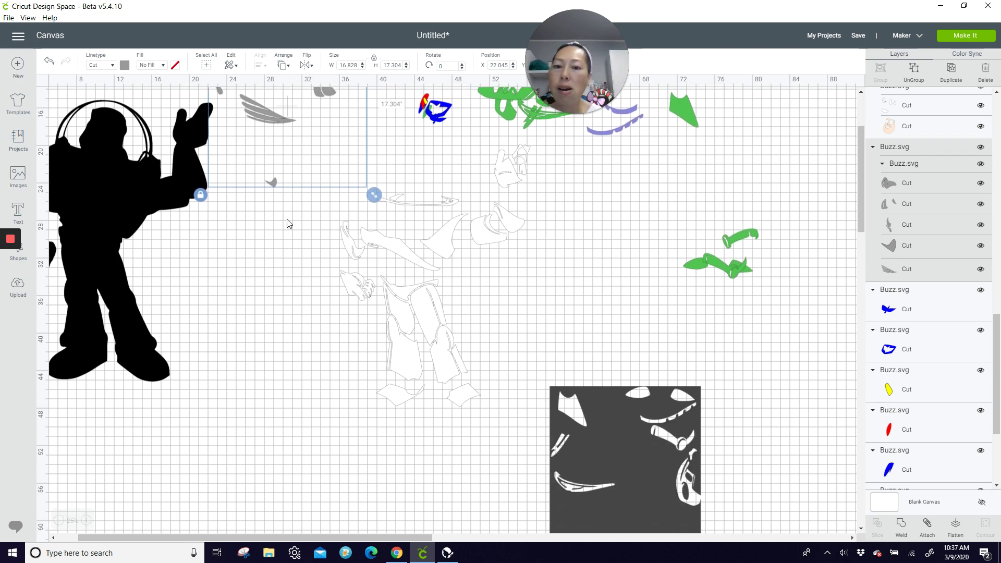
{"action": "scroll", "coordinate": [287, 219], "scroll_direction": "up", "scroll_amount": 2}
{"action": "left_click_drag", "start_coordinate": [274, 169], "coordinate": [608, 312]}
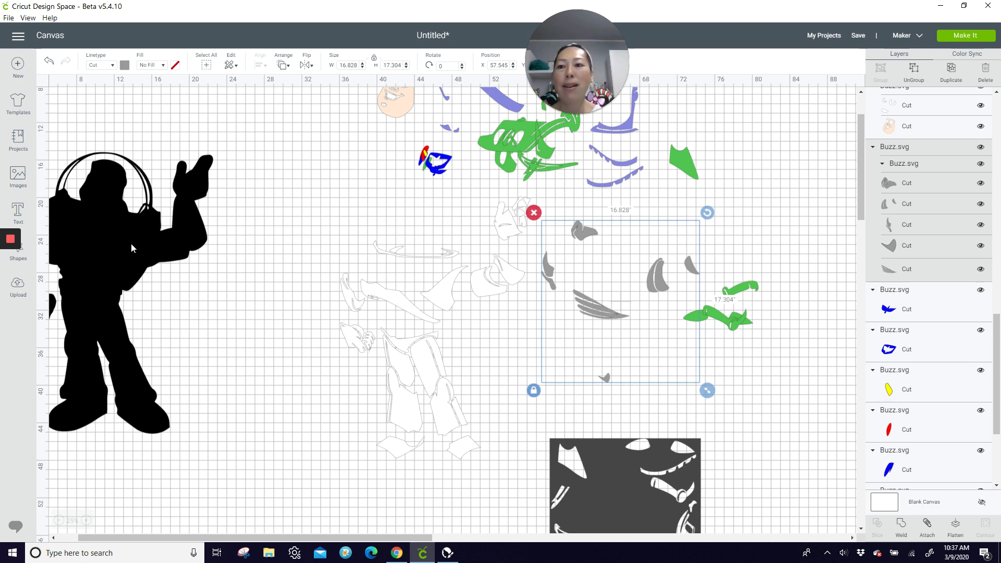
{"action": "left_click_drag", "start_coordinate": [131, 249], "coordinate": [191, 241]}
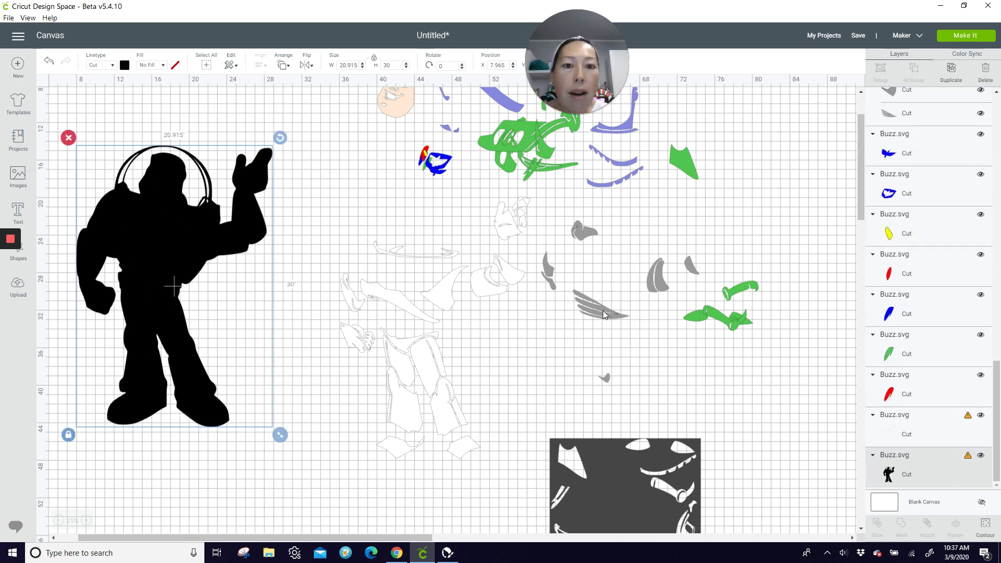
Move the dark circle among the gray pieces and duplicate it to get two extra circles
{"action": "scroll", "coordinate": [593, 342], "scroll_direction": "down", "scroll_amount": 4}
{"action": "scroll", "coordinate": [580, 363], "scroll_direction": "up", "scroll_amount": 6}
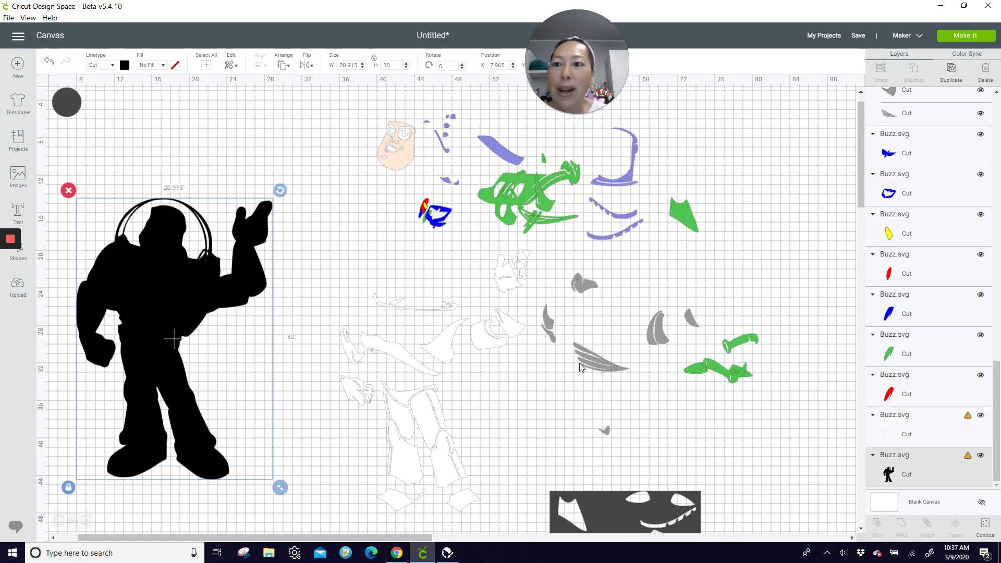
{"action": "left_click_drag", "start_coordinate": [67, 126], "coordinate": [629, 333]}
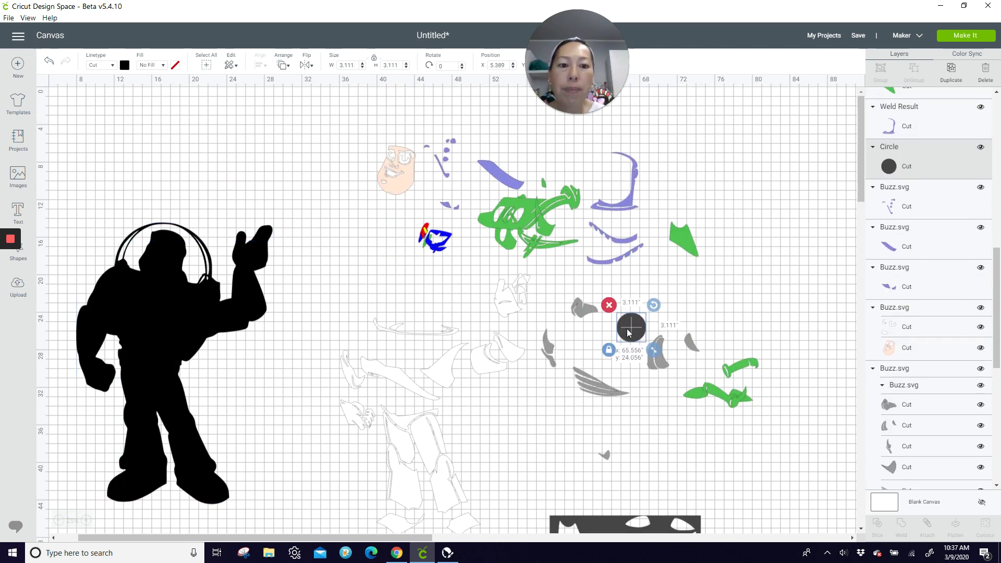
{"action": "left_click", "coordinate": [86, 522]}
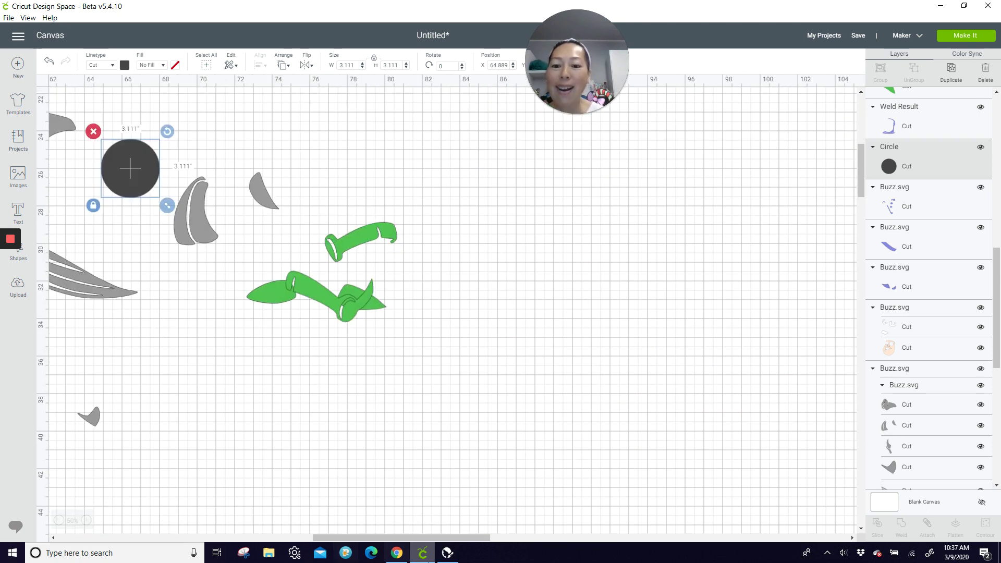
{"action": "left_click_drag", "start_coordinate": [427, 538], "coordinate": [345, 540]}
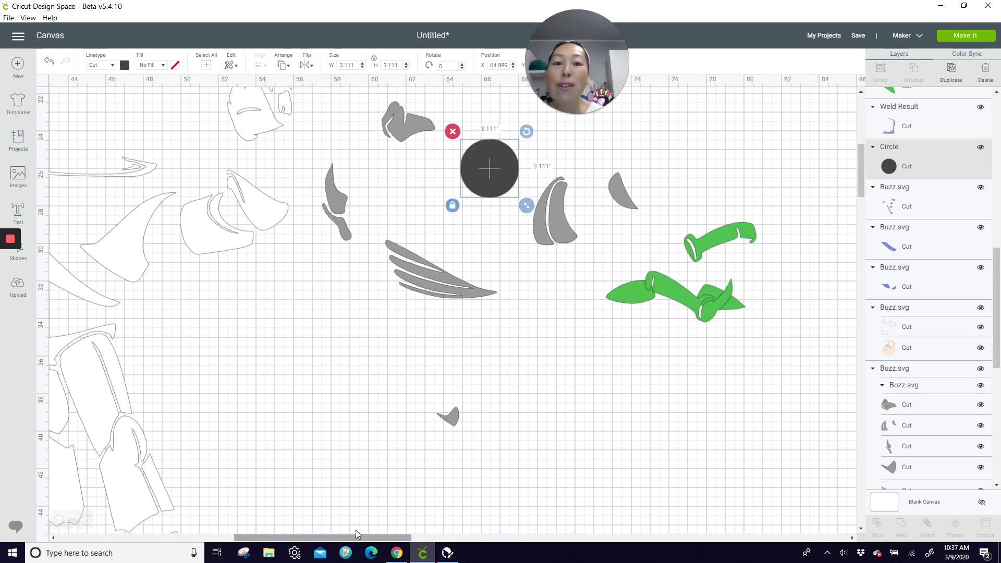
{"action": "left_click", "coordinate": [947, 77]}
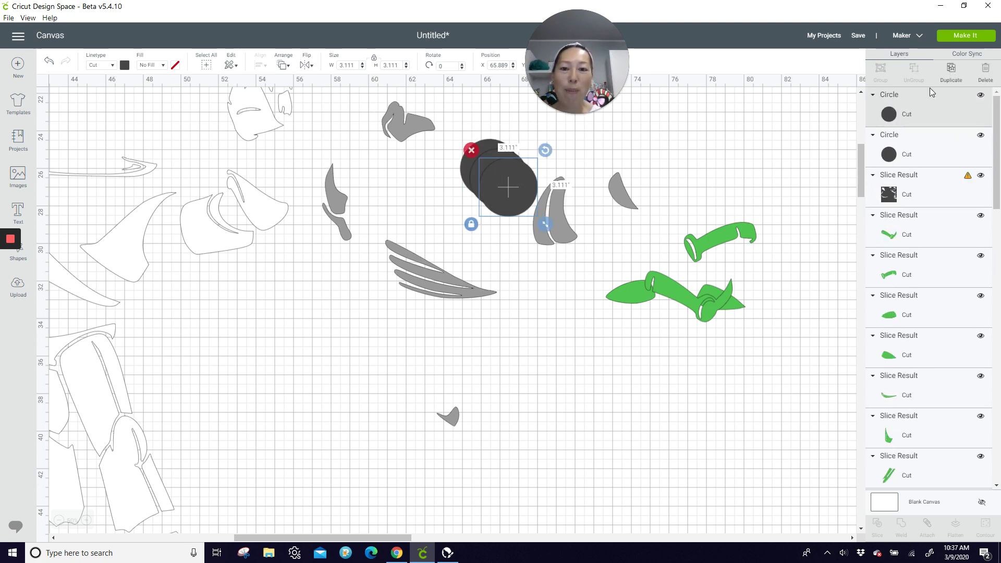
{"action": "left_click_drag", "start_coordinate": [510, 193], "coordinate": [554, 302]}
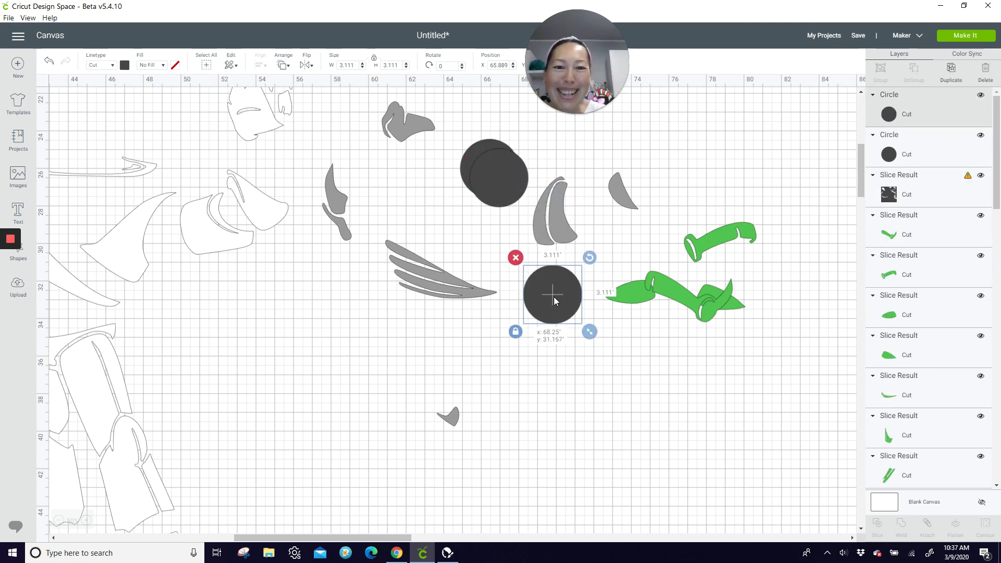
Shrink the two circle copies and place them as bridges on the gray cuff and on the split gray arm piece
{"action": "left_click_drag", "start_coordinate": [587, 331], "coordinate": [557, 190]}
{"action": "left_click_drag", "start_coordinate": [490, 167], "coordinate": [415, 197]}
{"action": "left_click_drag", "start_coordinate": [459, 241], "coordinate": [337, 213]}
{"action": "left_click", "coordinate": [411, 223]}
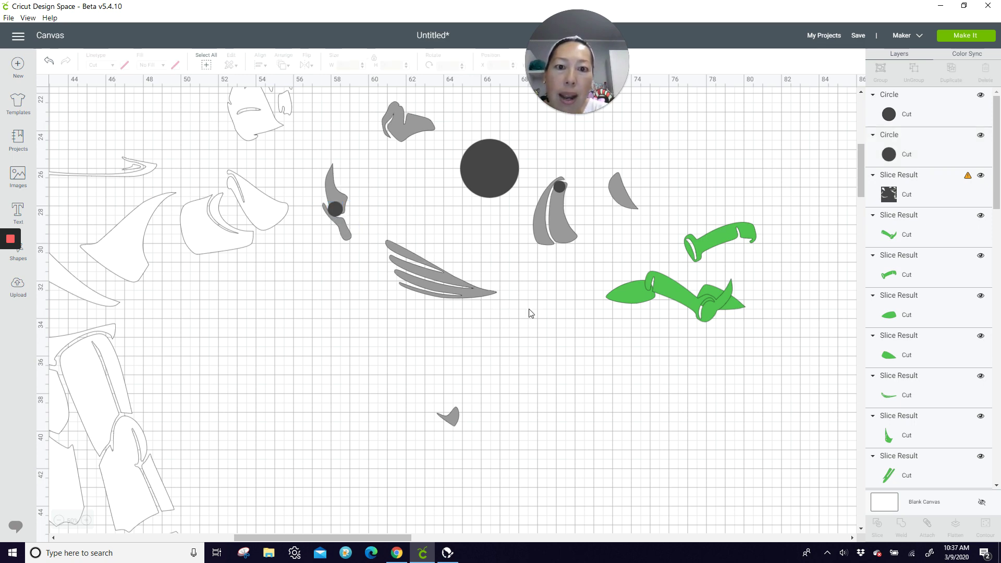
Set the large circle aside and weld both small bridging circles to the gray layer
{"action": "left_click_drag", "start_coordinate": [487, 167], "coordinate": [682, 445]}
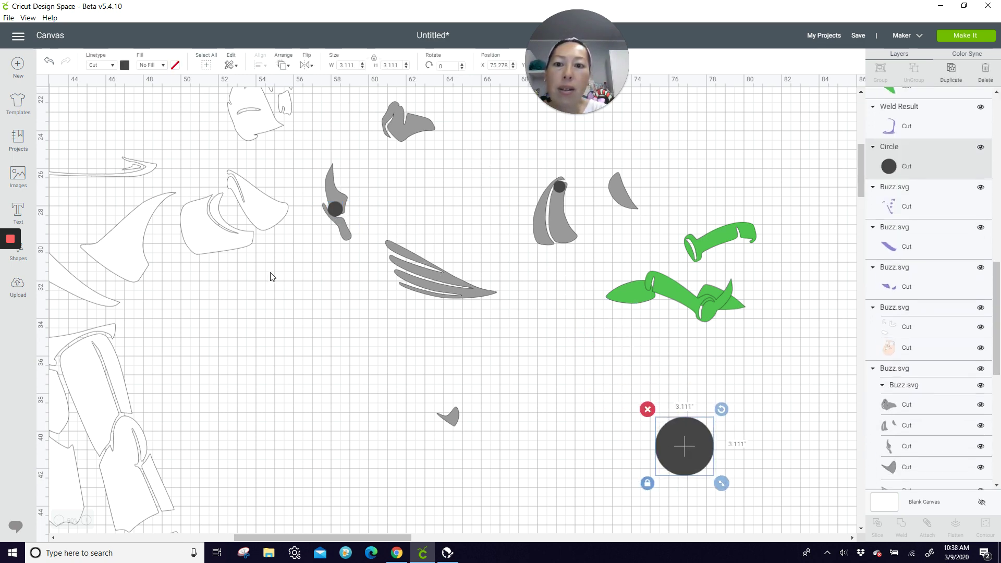
{"action": "left_click", "coordinate": [337, 196]}
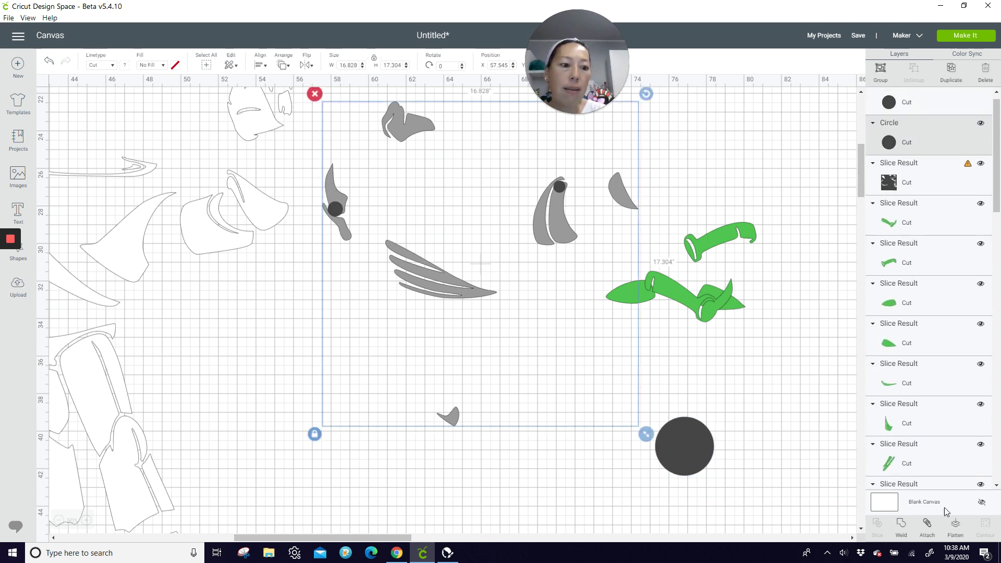
{"action": "left_click", "coordinate": [902, 526]}
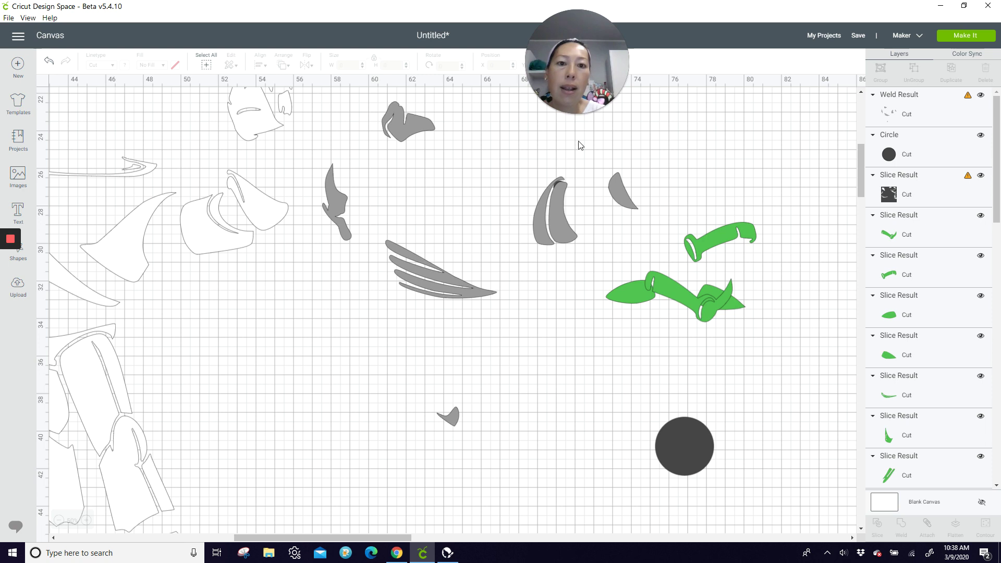
{"action": "left_click_drag", "start_coordinate": [660, 175], "coordinate": [544, 200]}
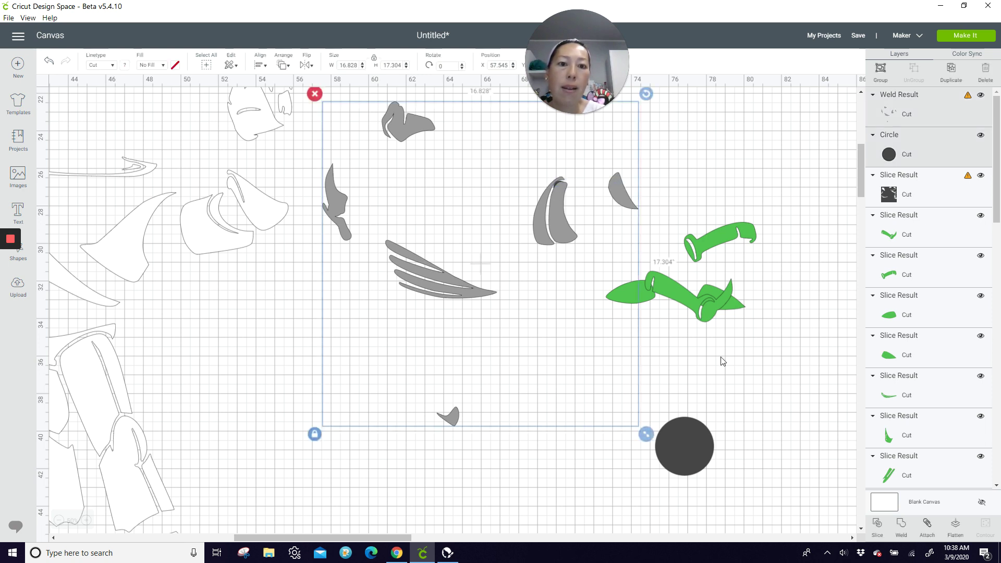
{"action": "left_click", "coordinate": [902, 526]}
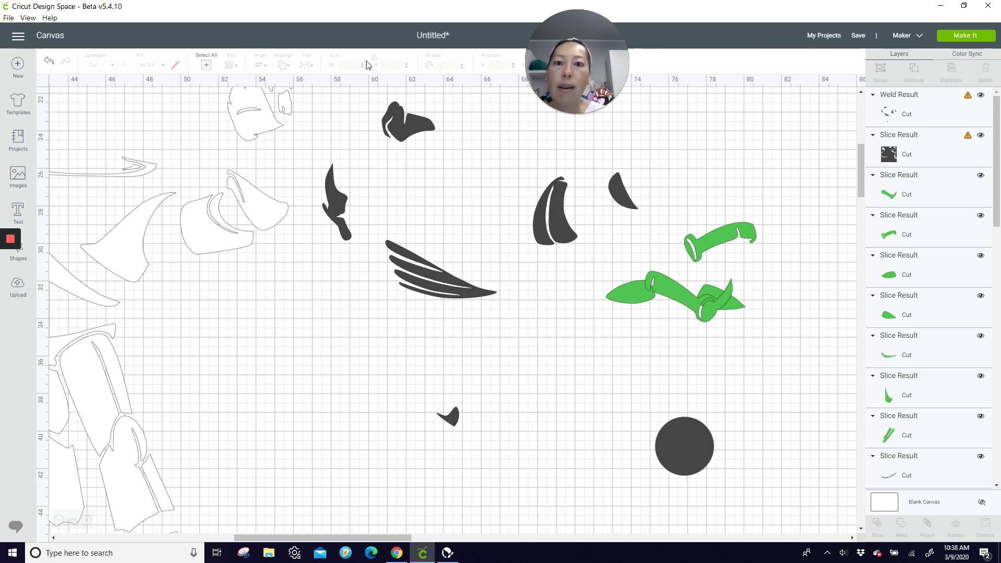
Recolor the welded layer light gray
{"action": "left_click", "coordinate": [405, 131]}
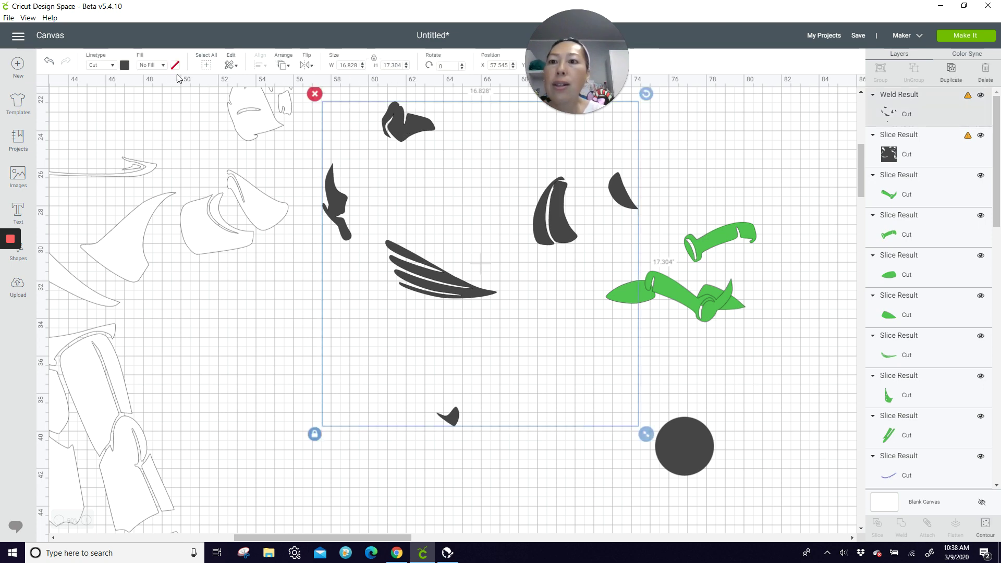
{"action": "left_click", "coordinate": [124, 65]}
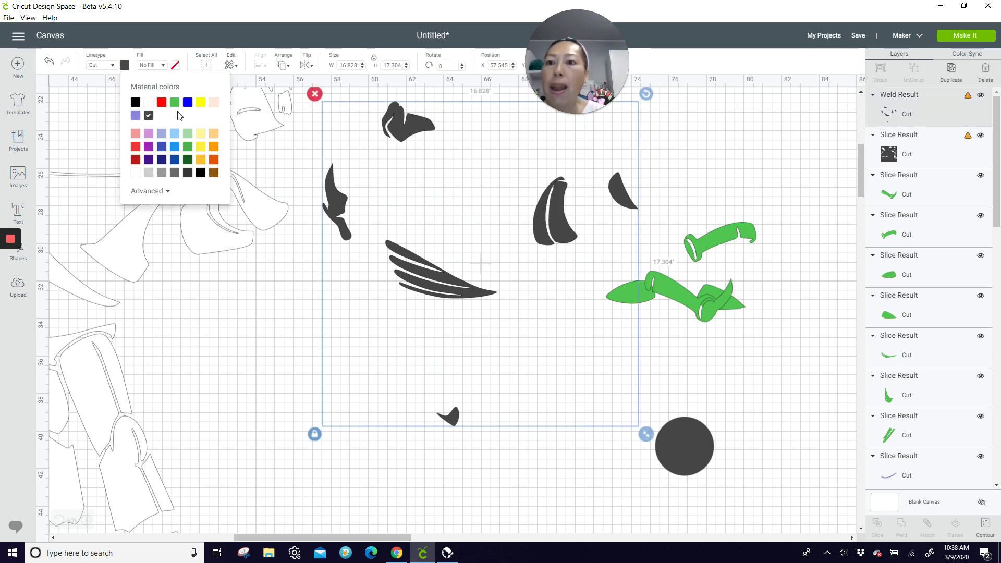
{"action": "left_click", "coordinate": [148, 176]}
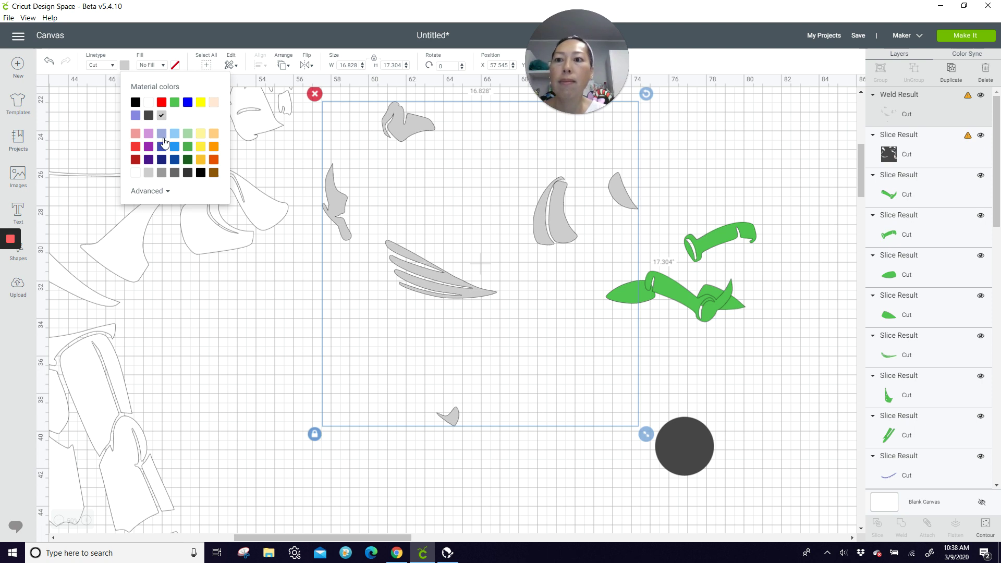
Try dark gray on the welded layer and return it to light gray
{"action": "left_click", "coordinate": [148, 115]}
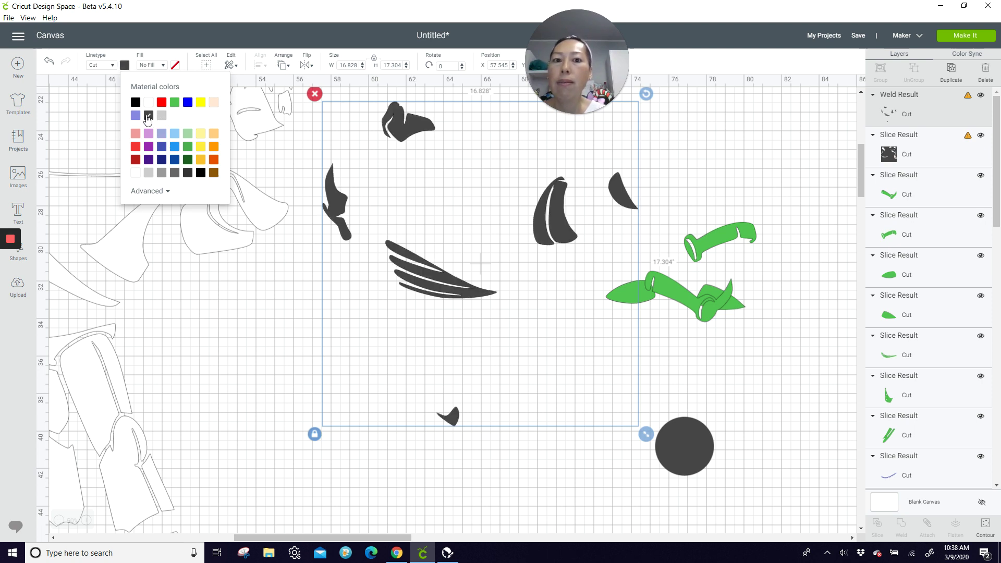
{"action": "left_click", "coordinate": [162, 116]}
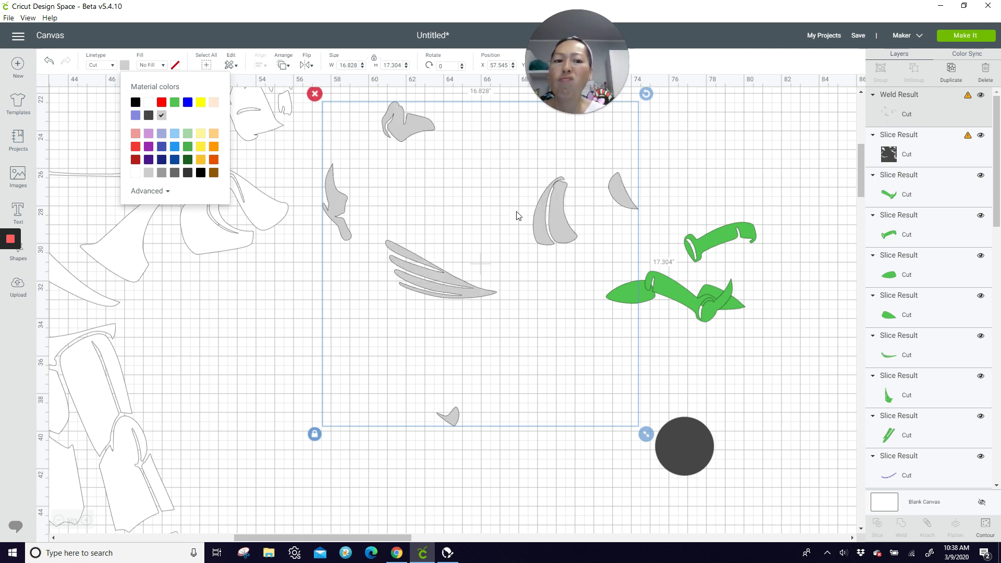
{"action": "left_click", "coordinate": [796, 408]}
{"action": "left_click", "coordinate": [497, 257]}
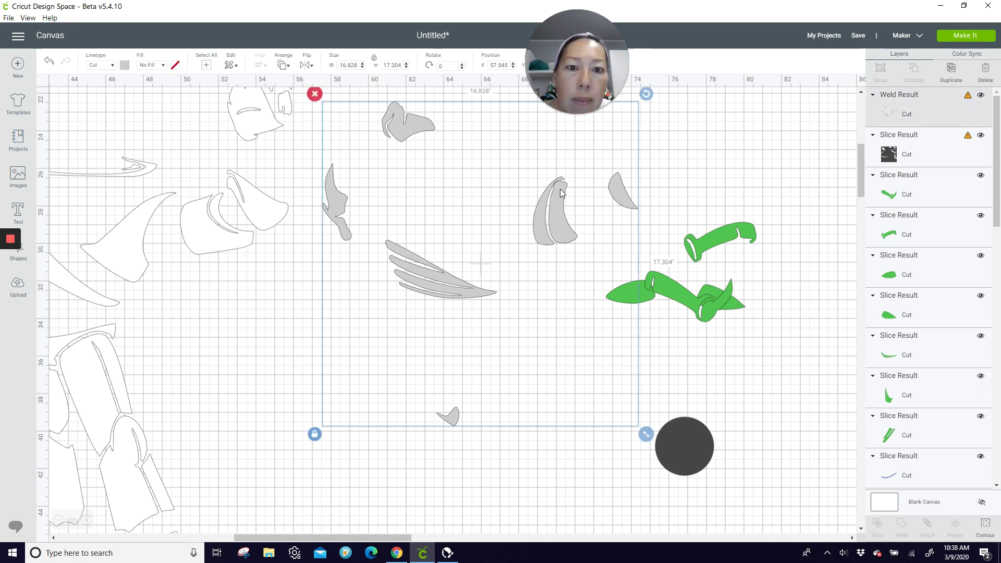
Duplicate the dark circle, shrink the copy to about 0.6 in and place it across the gap in the split gray arm piece
{"action": "left_click", "coordinate": [703, 424]}
{"action": "left_click", "coordinate": [954, 71]}
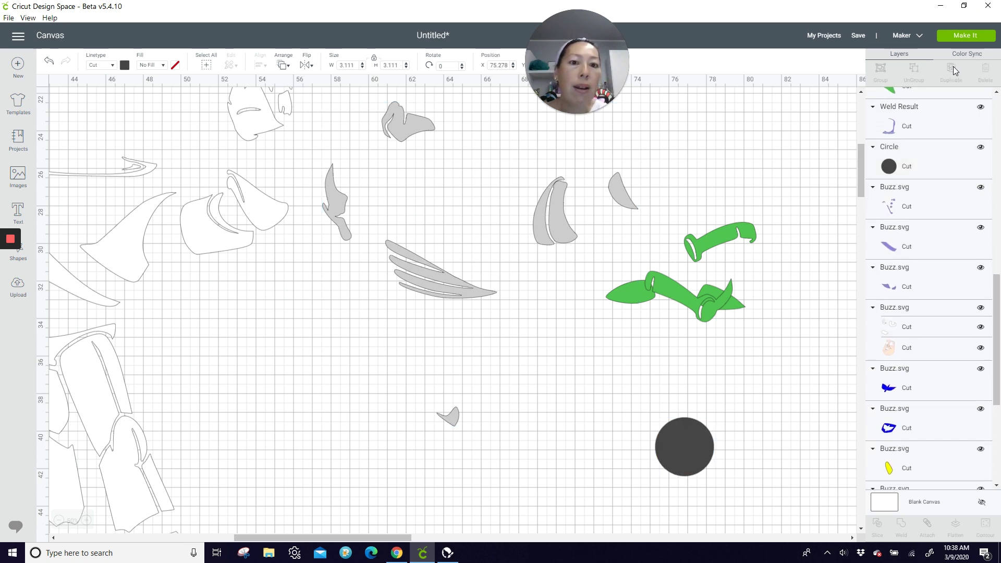
{"action": "left_click_drag", "start_coordinate": [672, 425], "coordinate": [577, 286]}
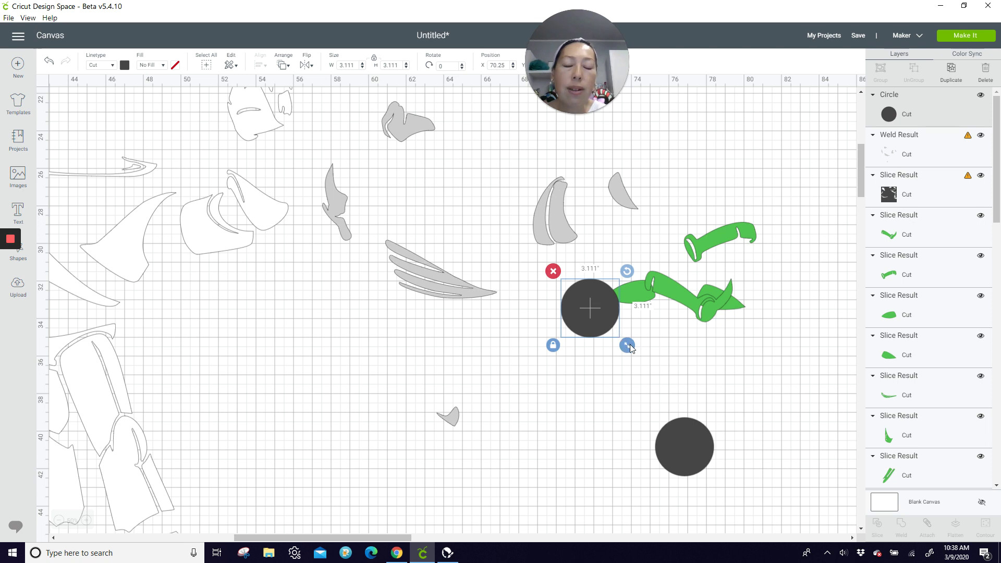
{"action": "left_click_drag", "start_coordinate": [629, 346], "coordinate": [557, 188]}
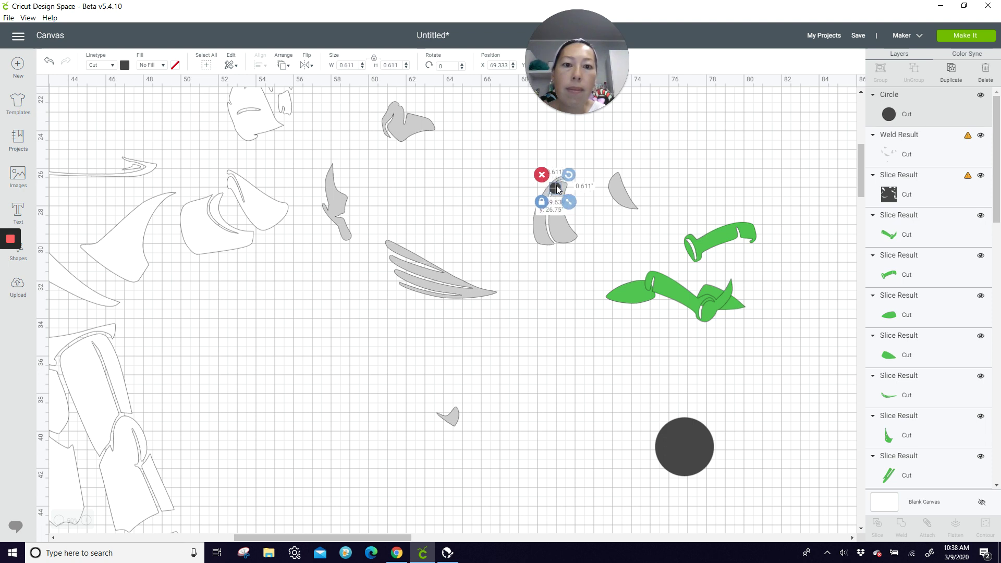
Weld the small bridging circle to the light gray layer
{"action": "left_click", "coordinate": [527, 162]}
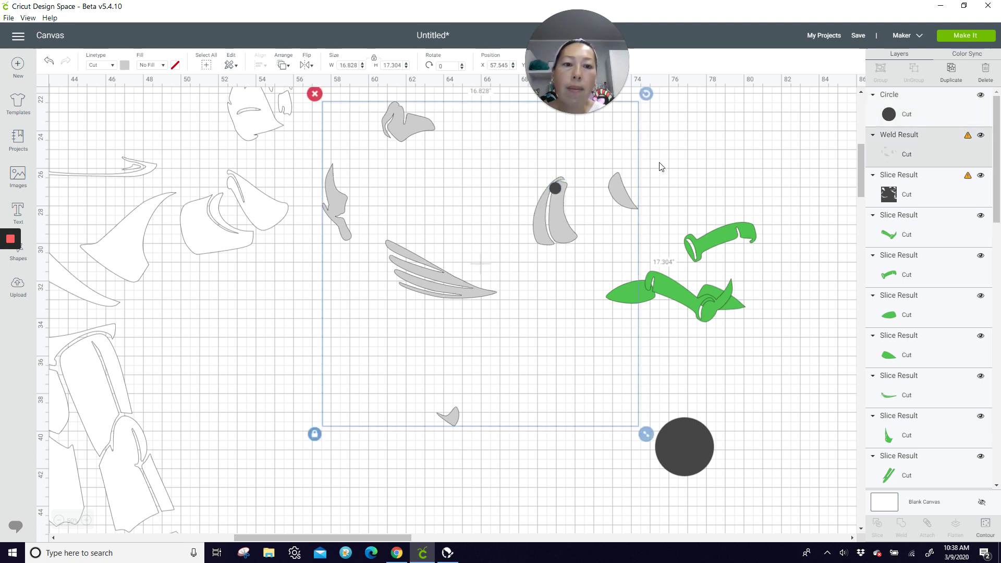
{"action": "left_click_drag", "start_coordinate": [672, 170], "coordinate": [549, 188]}
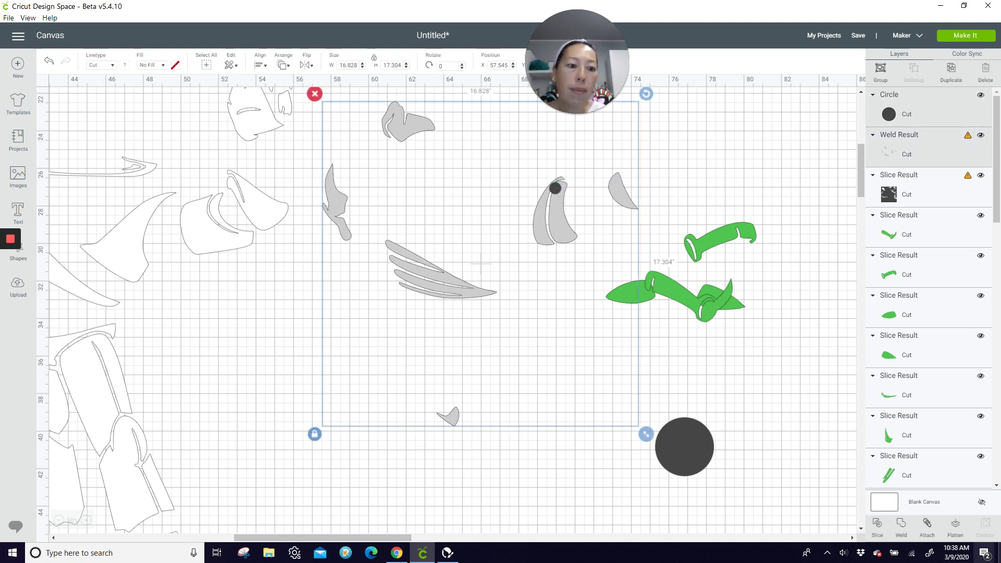
{"action": "left_click", "coordinate": [901, 525]}
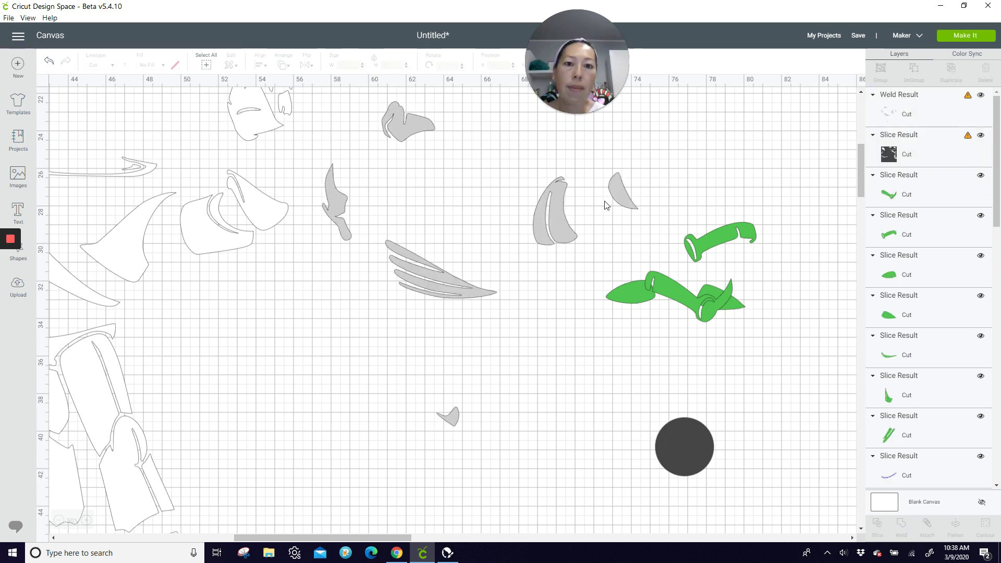
Move the light gray layer down until only its small hook-shaped piece overlaps the dark square
{"action": "scroll", "coordinate": [531, 228], "scroll_direction": "down", "scroll_amount": 3}
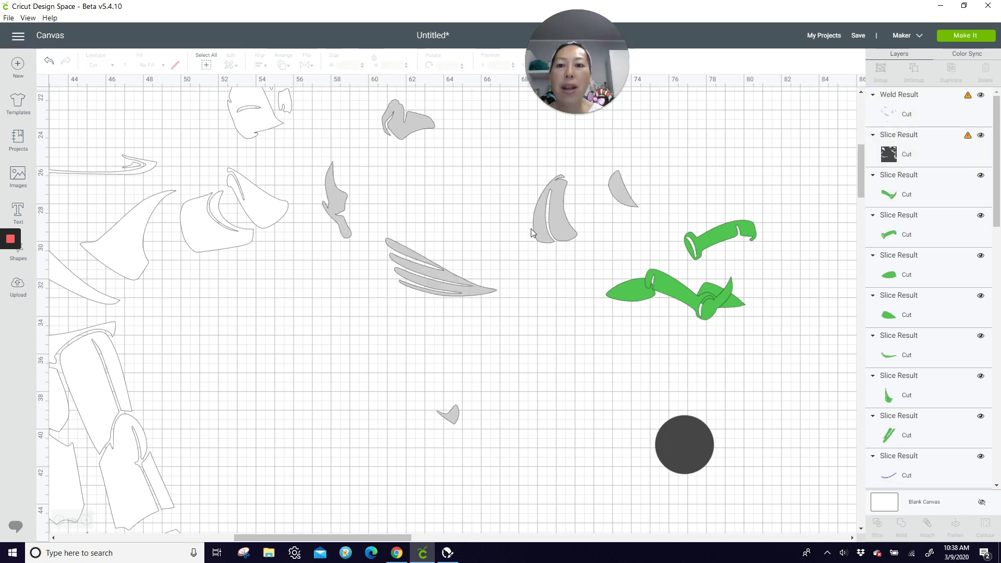
{"action": "scroll", "coordinate": [516, 235], "scroll_direction": "up", "scroll_amount": 2}
{"action": "left_click_drag", "start_coordinate": [439, 233], "coordinate": [443, 369]}
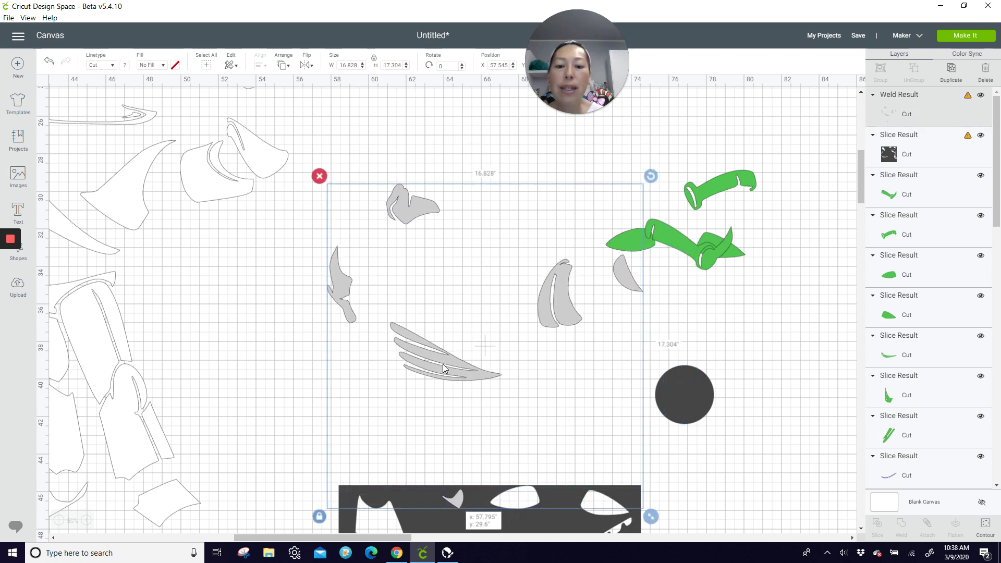
{"action": "scroll", "coordinate": [558, 452], "scroll_direction": "down", "scroll_amount": 3}
Slice the light gray layer with the dark square and set the freed hook-shaped piece aside beyond the dark circle
{"action": "left_click_drag", "start_coordinate": [311, 392], "coordinate": [217, 373]}
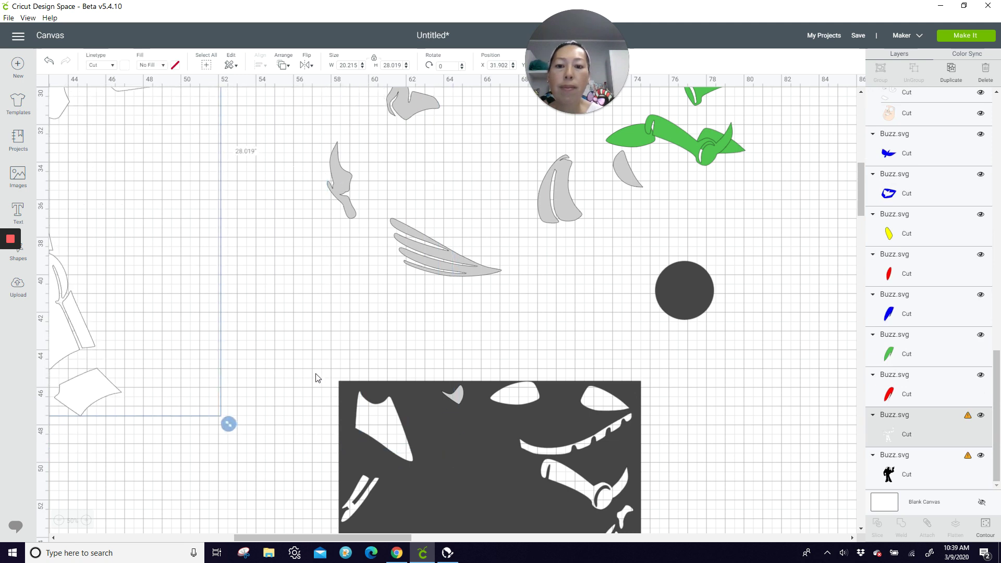
{"action": "left_click_drag", "start_coordinate": [315, 371], "coordinate": [806, 494]}
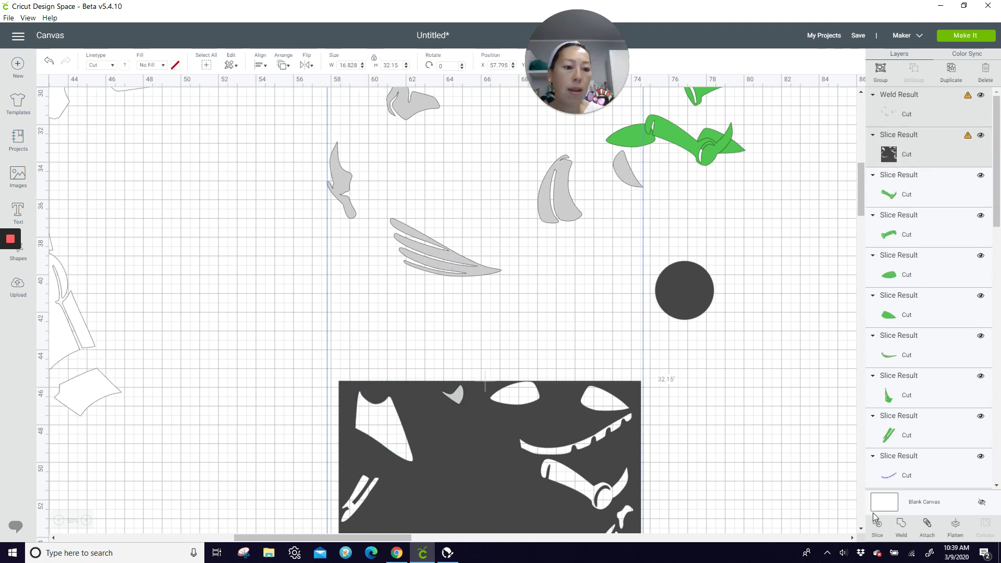
{"action": "left_click", "coordinate": [877, 528]}
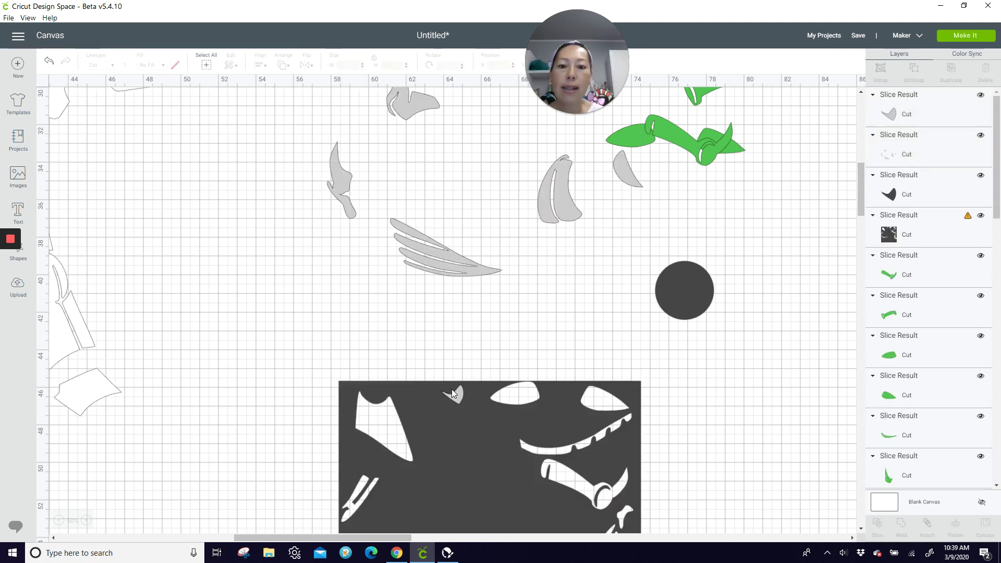
{"action": "left_click_drag", "start_coordinate": [477, 385], "coordinate": [792, 354]}
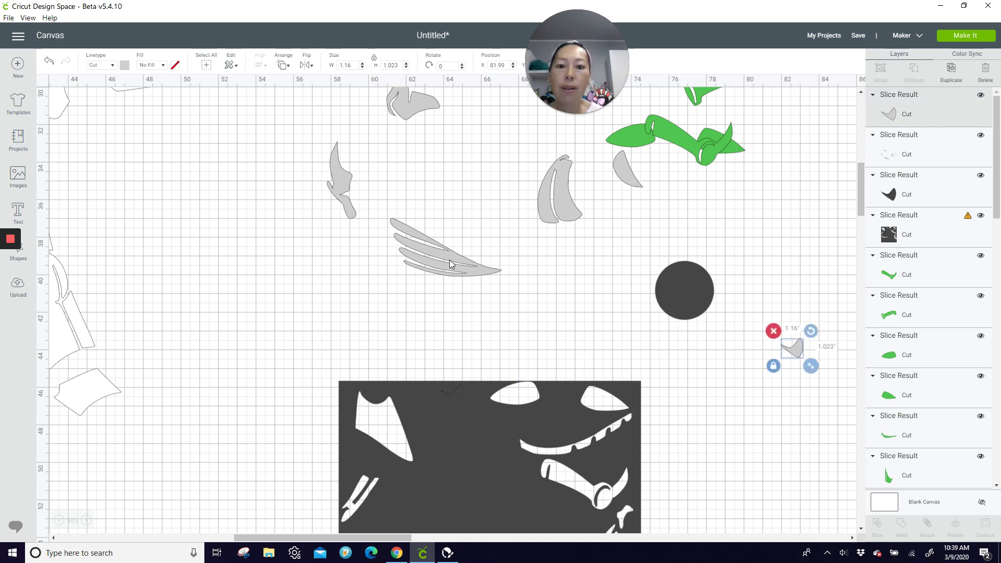
Rotate the light gray layer about 90° and place its half-moon piece over the dark square
{"action": "left_click_drag", "start_coordinate": [450, 260], "coordinate": [382, 386]}
{"action": "left_click_drag", "start_coordinate": [586, 198], "coordinate": [486, 410]}
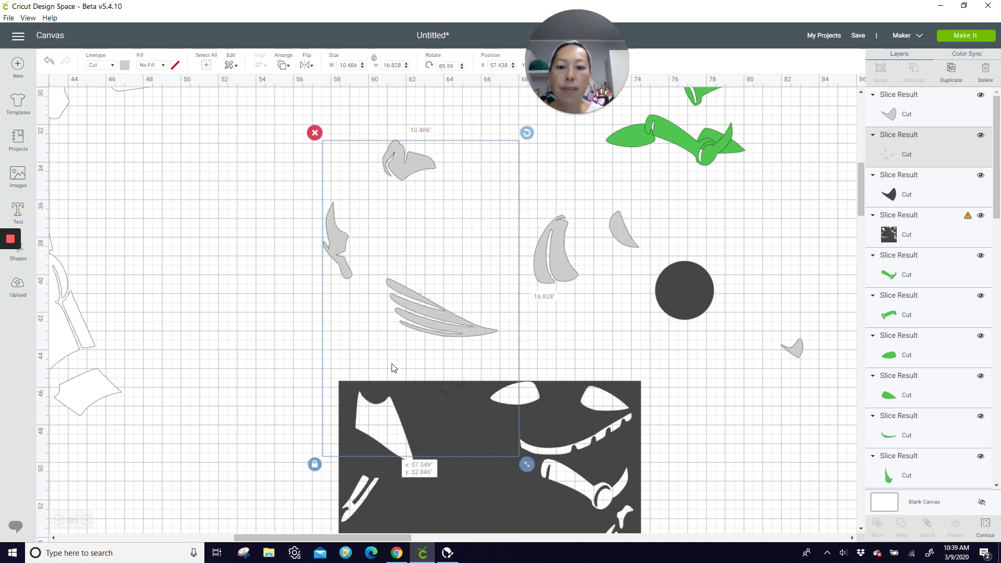
{"action": "left_click", "coordinate": [299, 400]}
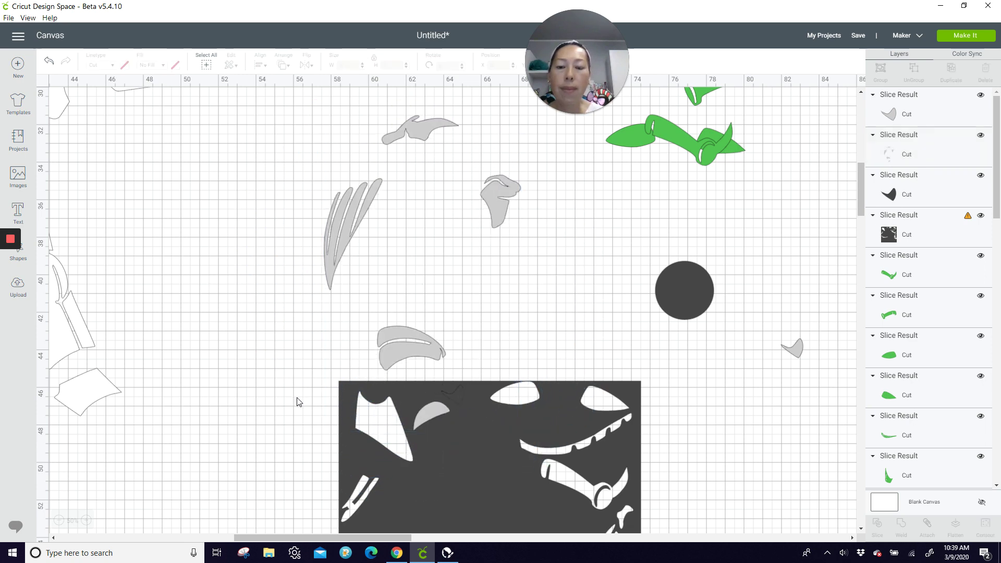
Try to slice the half-moon piece from the light gray layer using the dark square
{"action": "left_click_drag", "start_coordinate": [297, 401], "coordinate": [459, 439]}
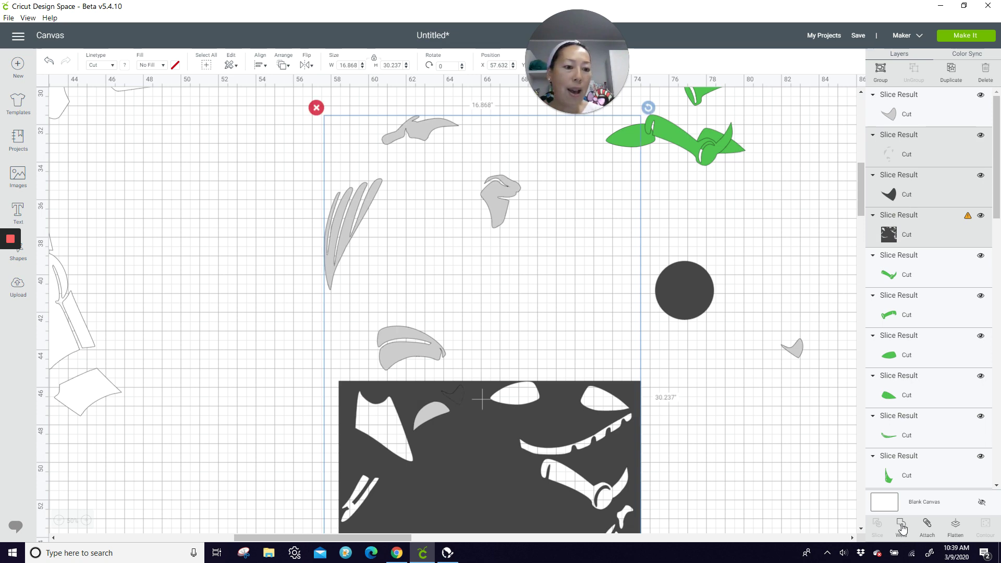
{"action": "left_click", "coordinate": [694, 482]}
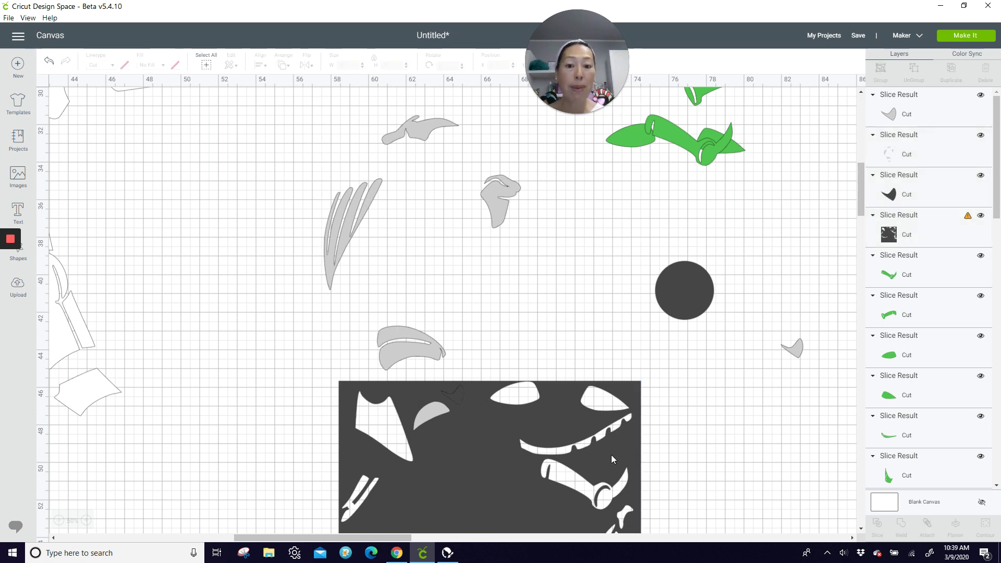
{"action": "left_click_drag", "start_coordinate": [288, 385], "coordinate": [495, 469]}
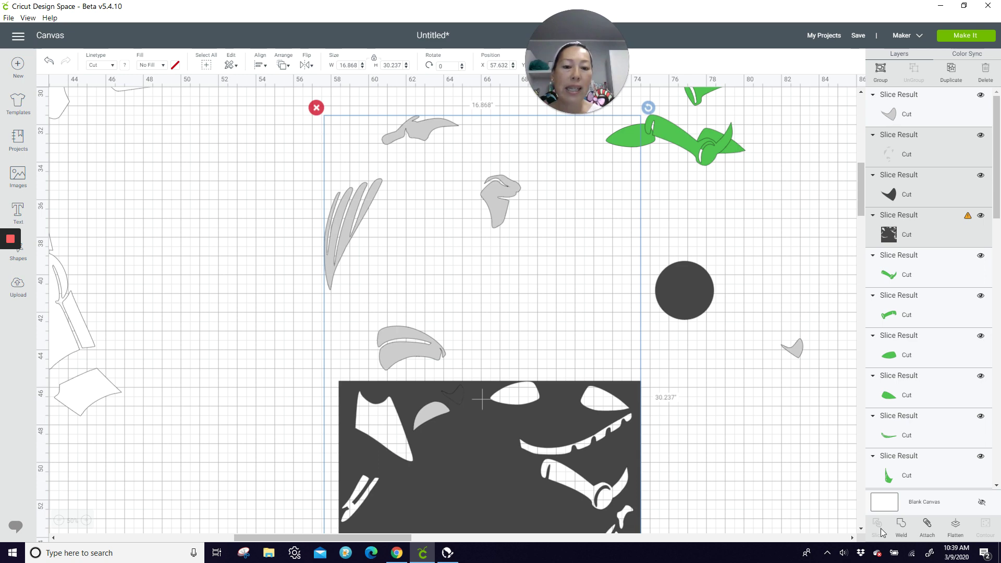
Move the gray layer and dark square off the small dark leftover from the hook-shaped cut and delete that leftover
{"action": "left_click", "coordinate": [455, 396]}
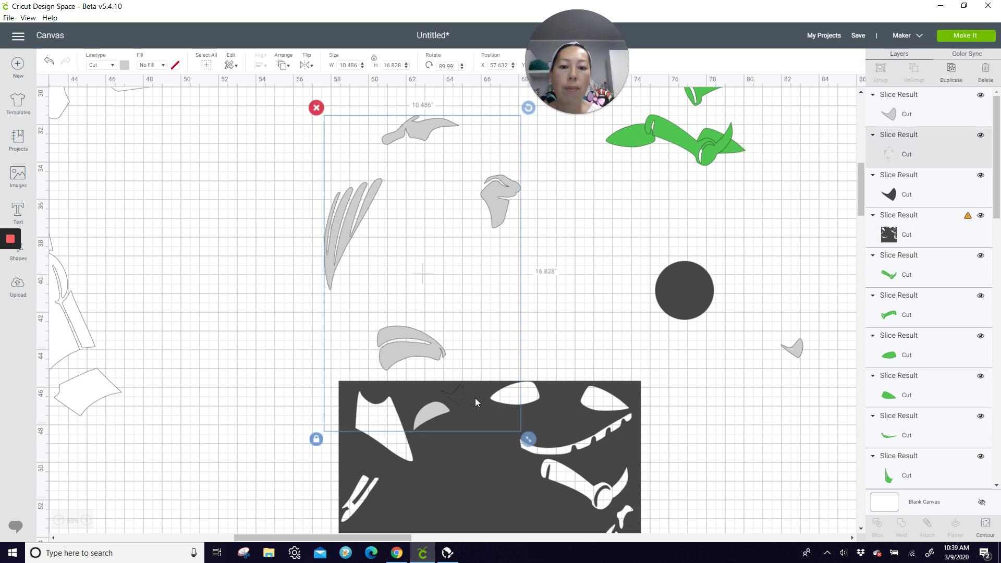
{"action": "left_click", "coordinate": [456, 407]}
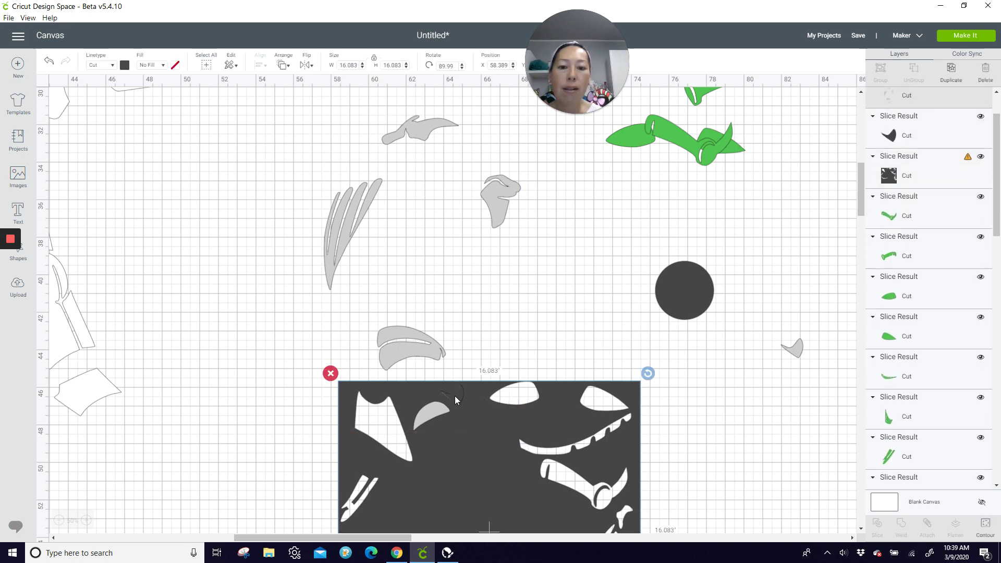
{"action": "left_click", "coordinate": [454, 395]}
{"action": "left_click_drag", "start_coordinate": [455, 395], "coordinate": [395, 360]}
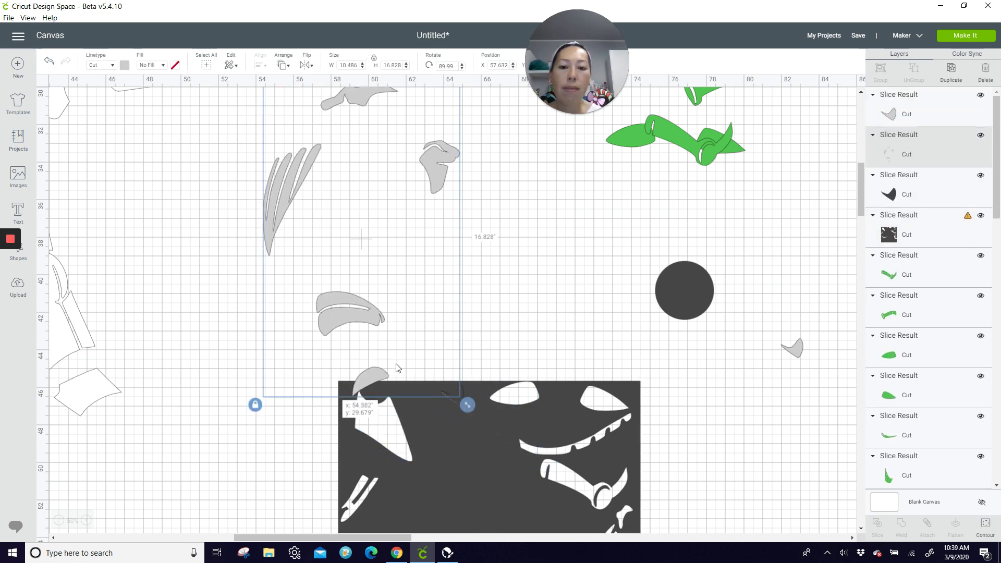
{"action": "left_click", "coordinate": [481, 436]}
{"action": "left_click_drag", "start_coordinate": [452, 487], "coordinate": [392, 466]}
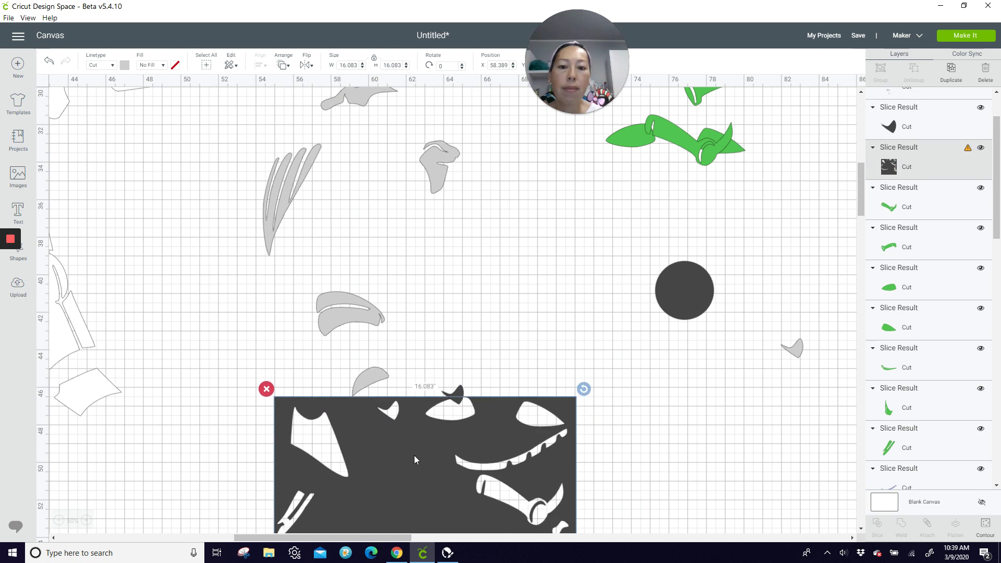
{"action": "left_click", "coordinate": [460, 392]}
{"action": "left_click", "coordinate": [465, 391]}
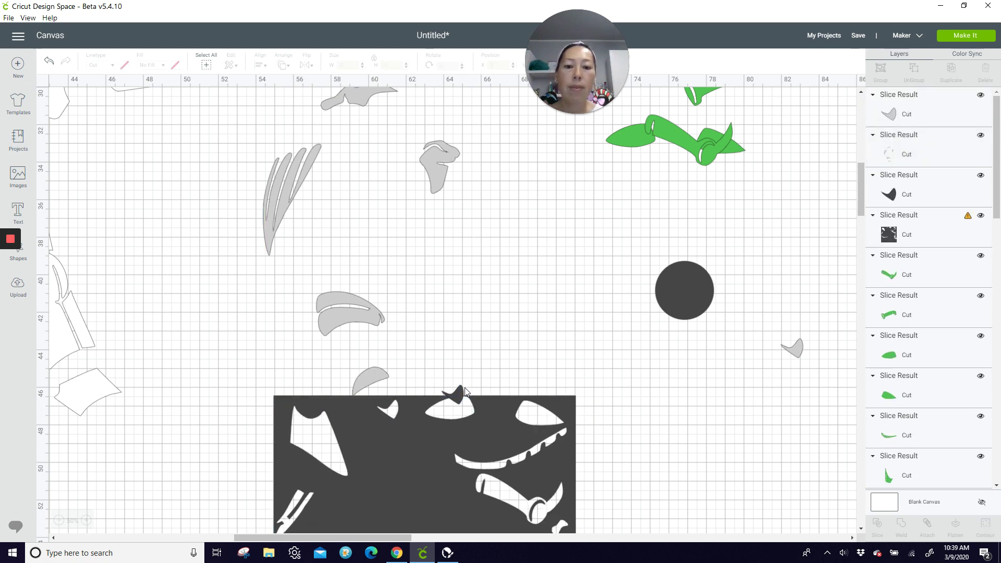
{"action": "left_click", "coordinate": [454, 394]}
{"action": "left_click", "coordinate": [436, 378]}
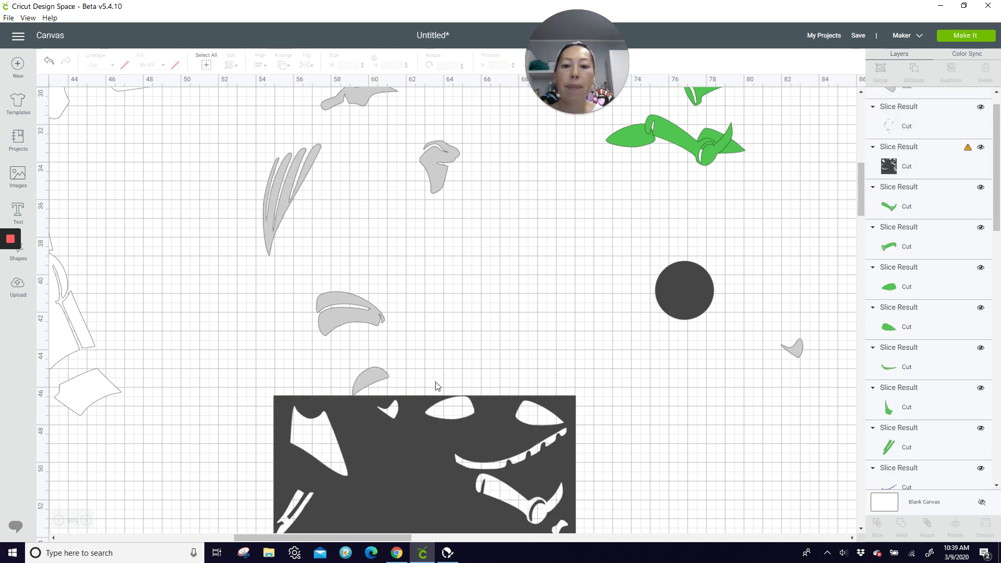
Place the light gray layer's half-moon piece over a solid area of the dark square and slice the two
{"action": "left_click_drag", "start_coordinate": [370, 383], "coordinate": [362, 420]}
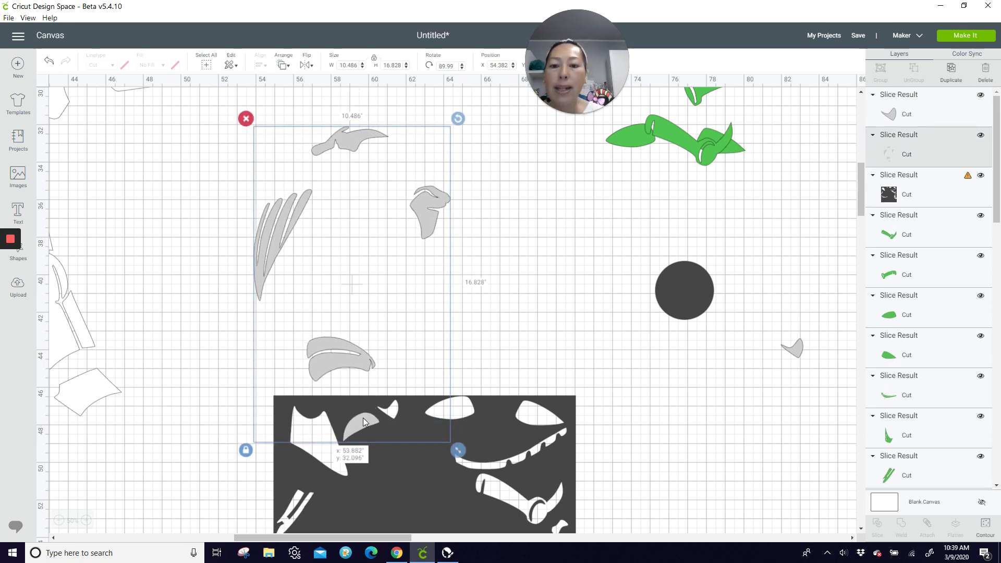
{"action": "left_click", "coordinate": [210, 393]}
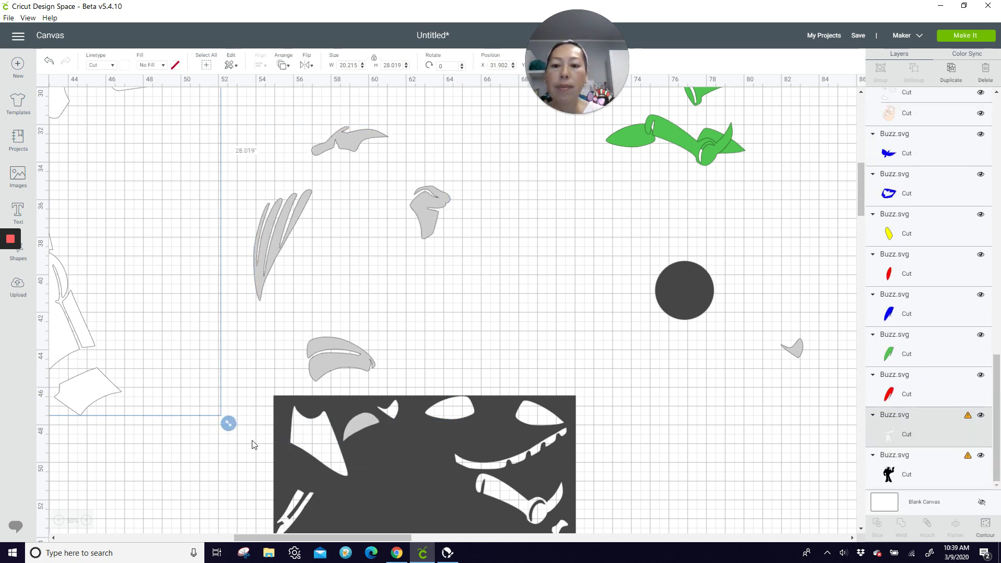
{"action": "left_click", "coordinate": [237, 448]}
{"action": "left_click_drag", "start_coordinate": [249, 446], "coordinate": [389, 438]}
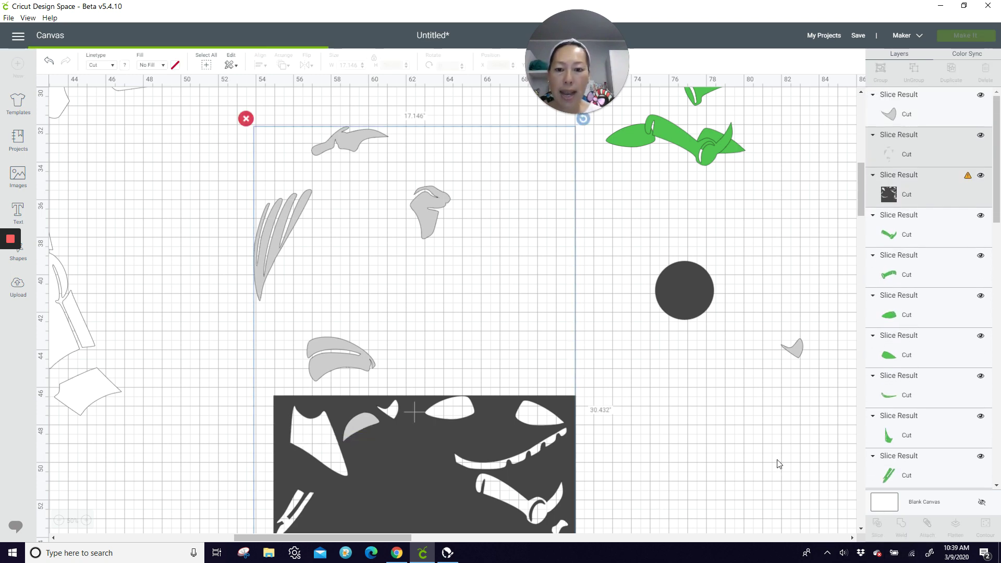
Set the freed gray half-moon piece aside and delete its dark leftover from the square
{"action": "left_click", "coordinate": [414, 385]}
{"action": "left_click_drag", "start_coordinate": [358, 427], "coordinate": [580, 344]}
{"action": "left_click", "coordinate": [358, 423]}
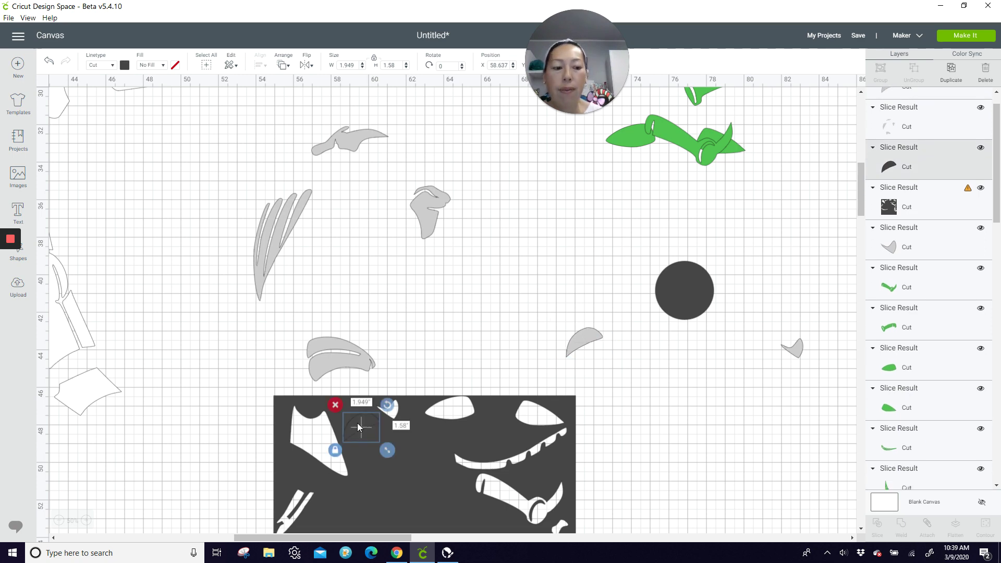
{"action": "key", "text": "Delete"}
Move the light gray layer so its double-curved arm piece lies on solid dark area, and slice it with the dark square
{"action": "left_click_drag", "start_coordinate": [355, 364], "coordinate": [423, 434]}
{"action": "left_click_drag", "start_coordinate": [233, 405], "coordinate": [448, 468]}
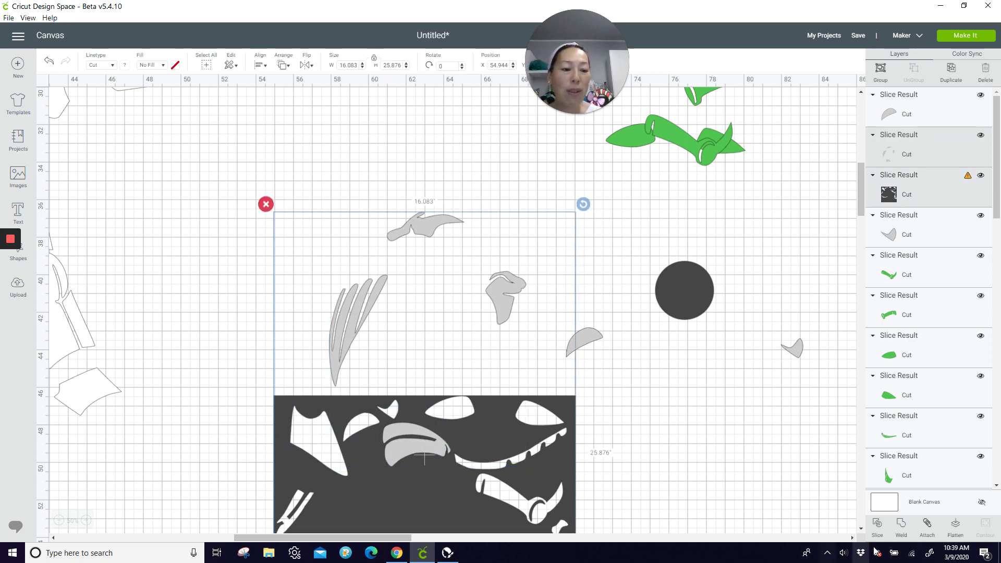
{"action": "left_click", "coordinate": [876, 524]}
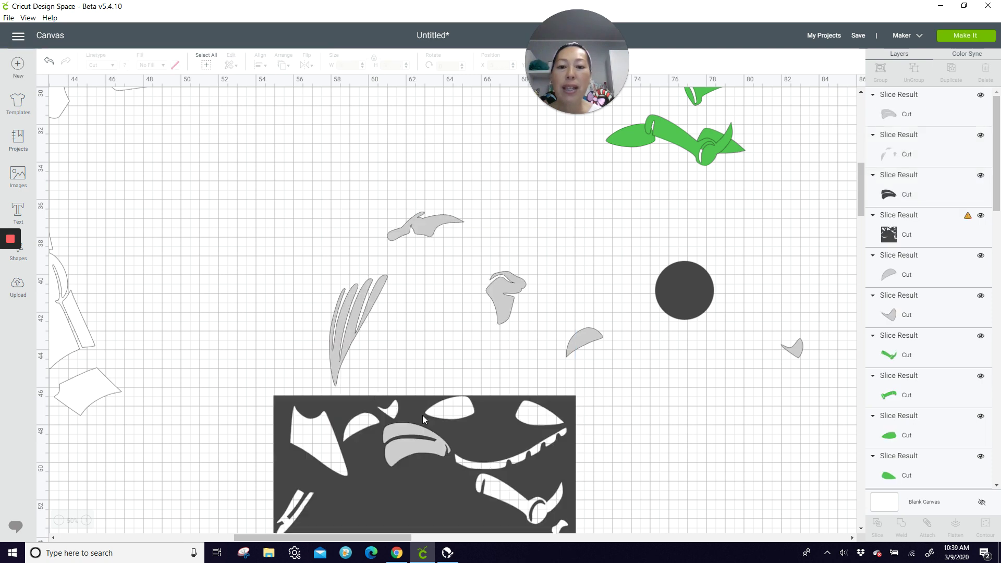
Set the freed double-curved arm piece aside below the dark circle and delete its dark leftover
{"action": "left_click_drag", "start_coordinate": [432, 447], "coordinate": [685, 382]}
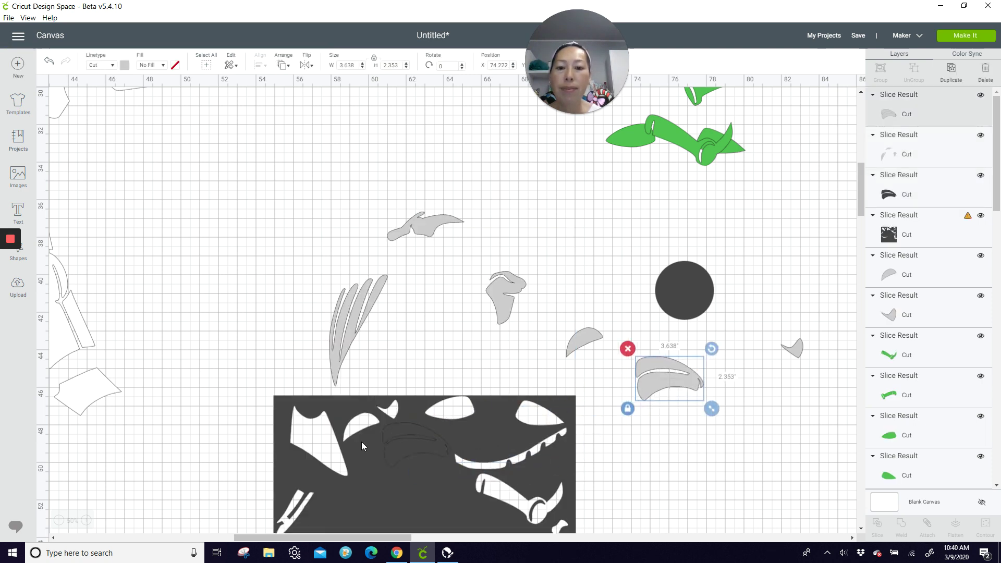
{"action": "left_click", "coordinate": [395, 449]}
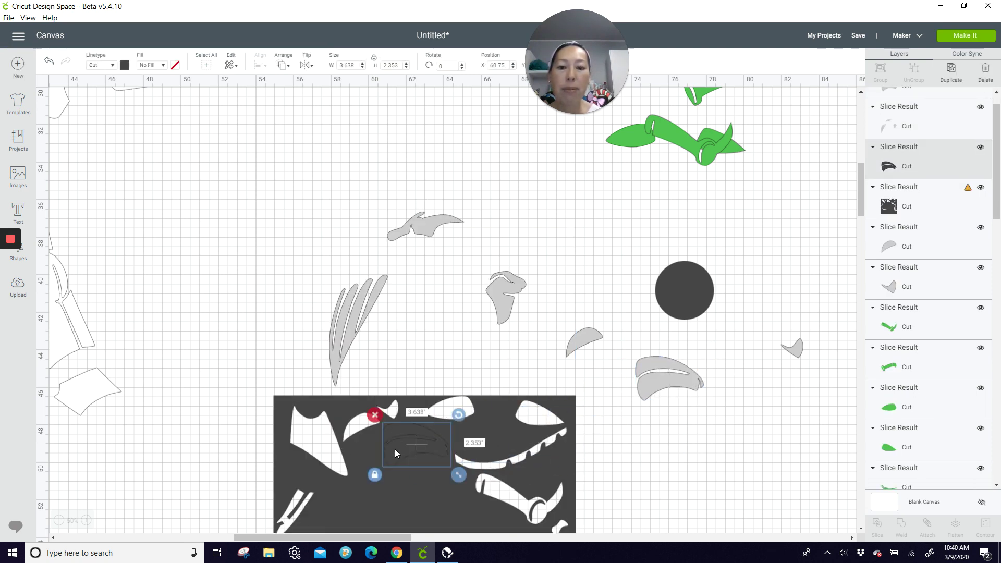
{"action": "key", "text": "Delete"}
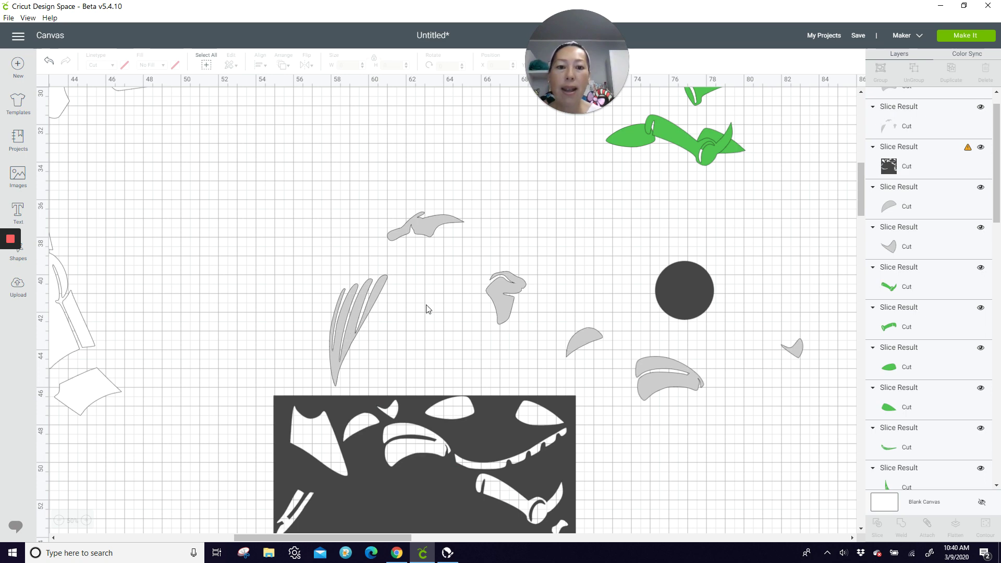
Position the light gray layer and dark square so the head-shaped gray piece lies on solid dark area, and slice the two
{"action": "left_click_drag", "start_coordinate": [363, 316], "coordinate": [313, 277]}
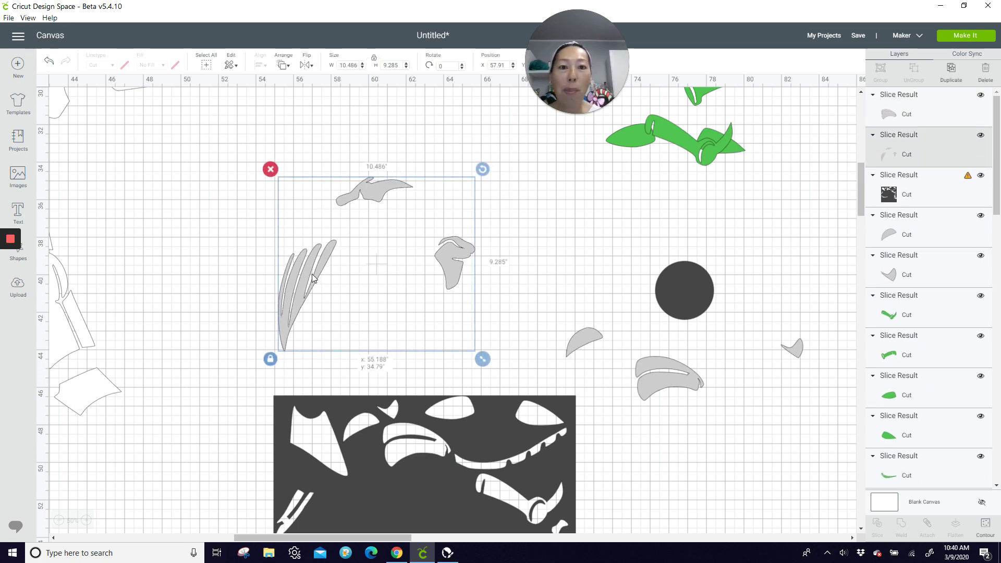
{"action": "left_click_drag", "start_coordinate": [476, 457], "coordinate": [614, 170]}
{"action": "left_click_drag", "start_coordinate": [468, 275], "coordinate": [480, 270]}
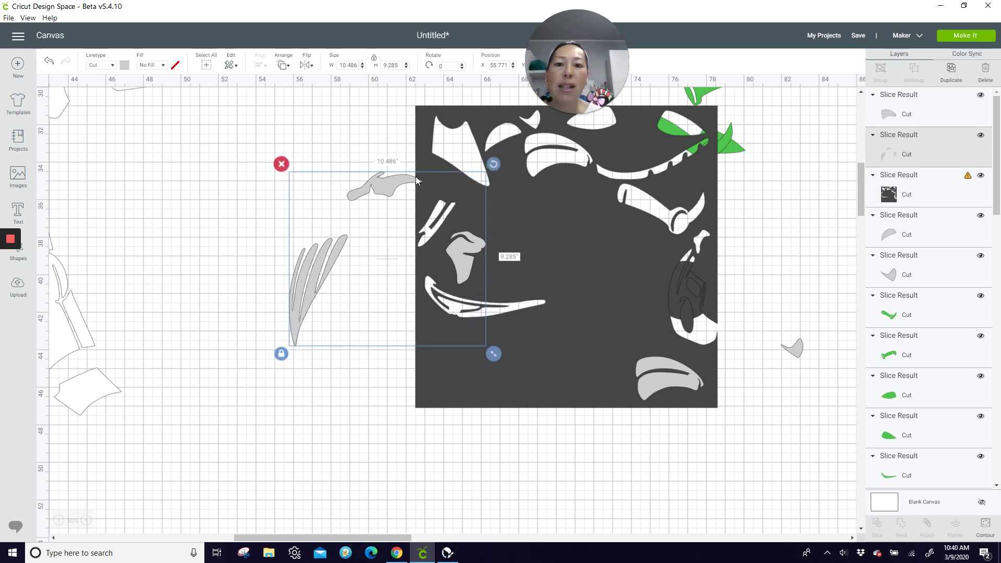
{"action": "left_click_drag", "start_coordinate": [465, 265], "coordinate": [451, 267]}
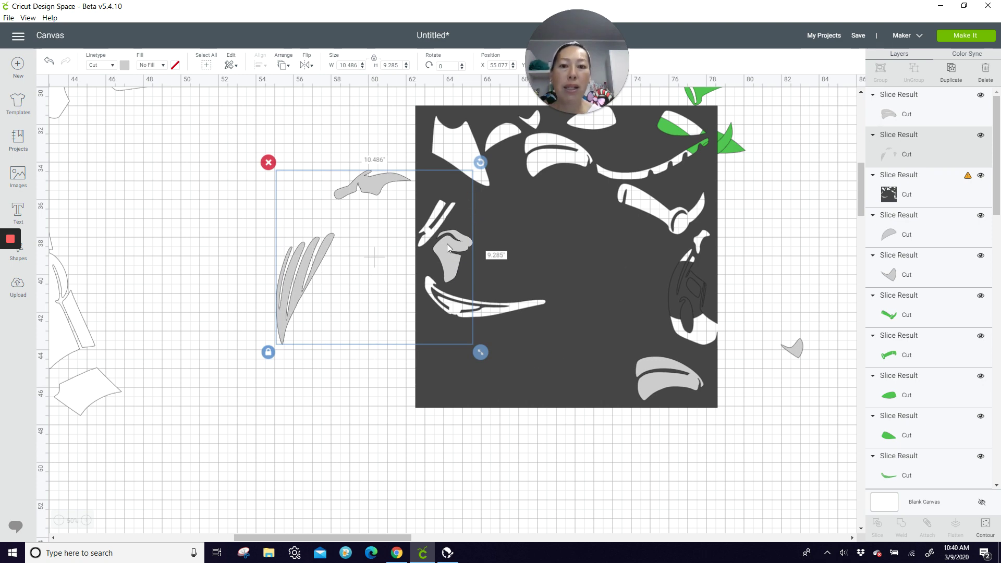
{"action": "left_click", "coordinate": [233, 272]}
{"action": "key", "text": "ctrl+z"}
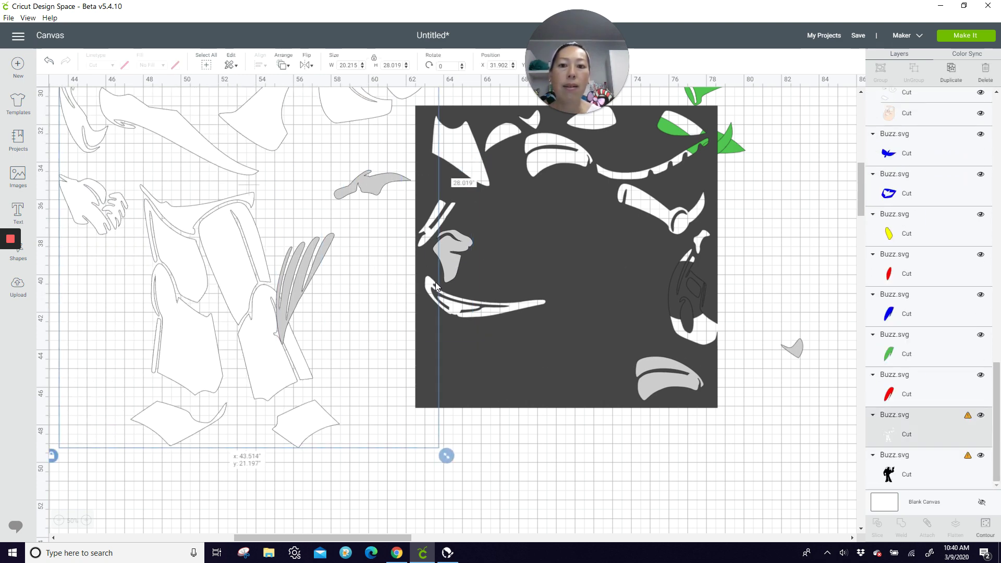
{"action": "left_click_drag", "start_coordinate": [239, 248], "coordinate": [457, 271]}
{"action": "left_click", "coordinate": [877, 524]}
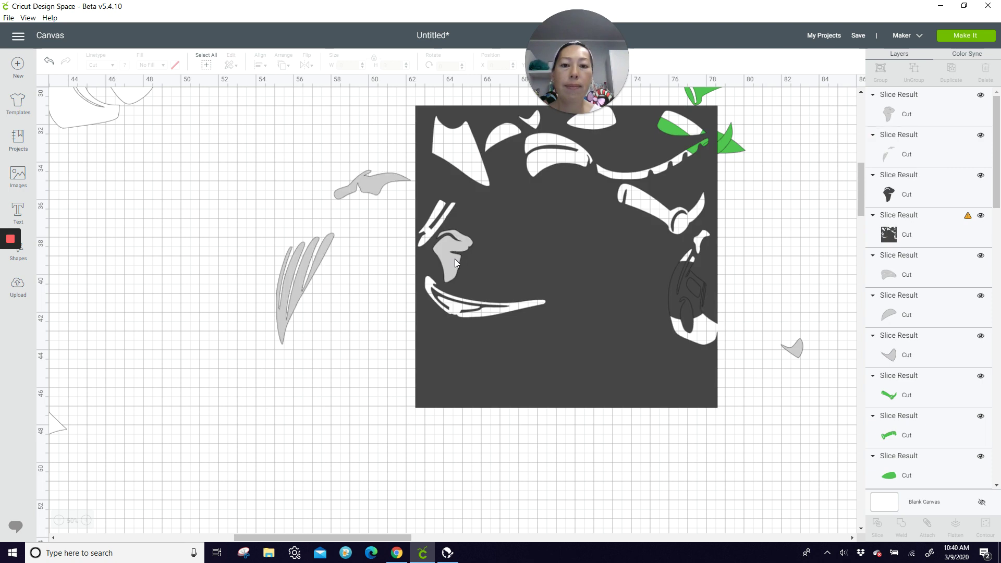
Set the freed head-shaped gray piece aside near the dark circle and delete its dark leftover from the square
{"action": "left_click_drag", "start_coordinate": [455, 259], "coordinate": [775, 288]}
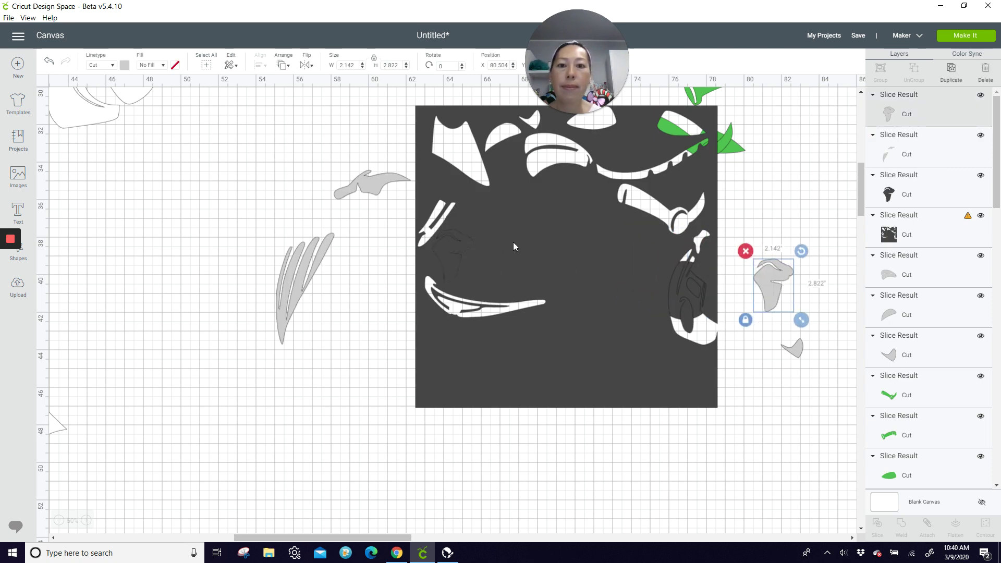
{"action": "left_click", "coordinate": [498, 246]}
{"action": "left_click", "coordinate": [443, 257]}
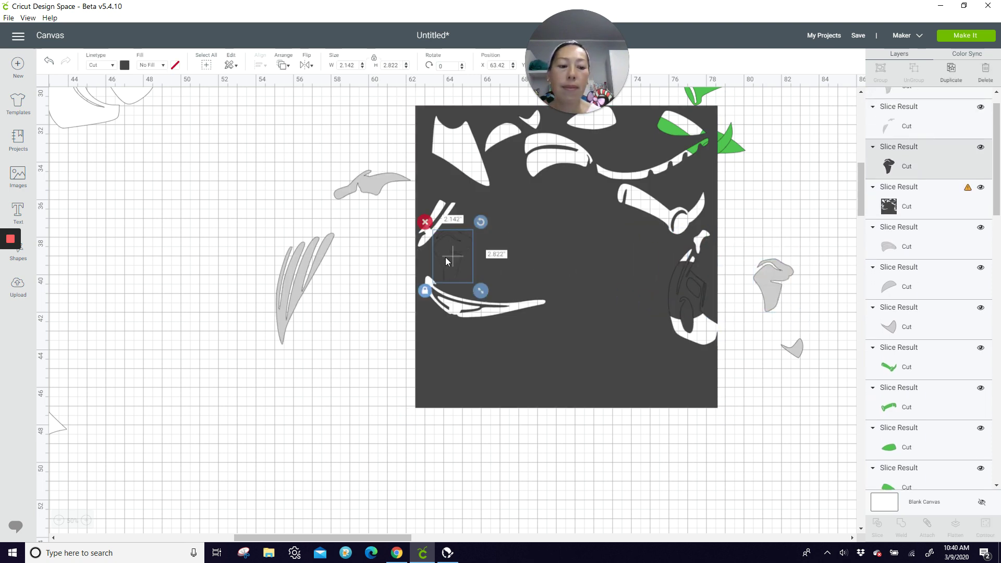
{"action": "key", "text": "Delete"}
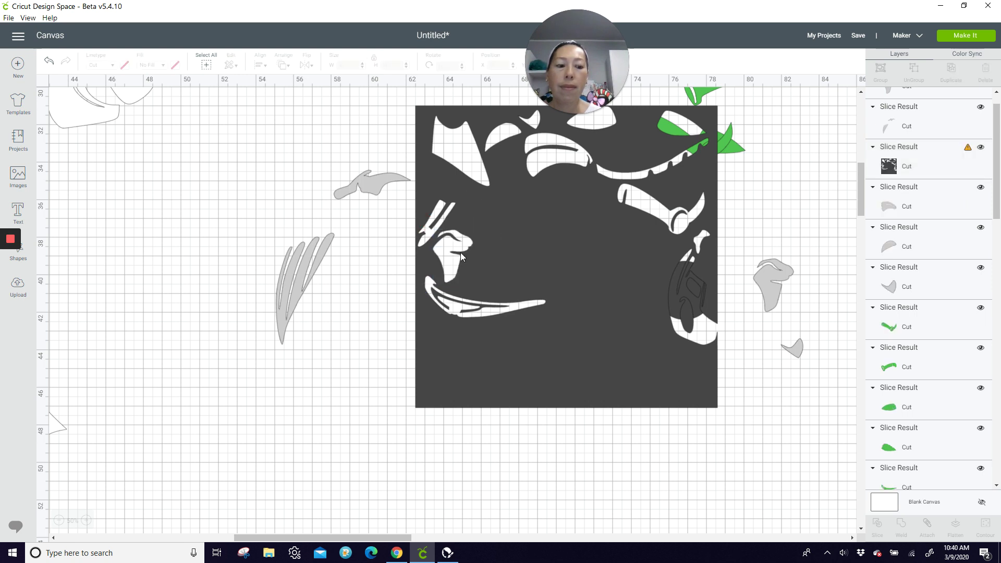
Move the light gray layer so its wavy, pointed piece lies on the square's empty lower corner, and slice it with the square
{"action": "left_click_drag", "start_coordinate": [271, 164], "coordinate": [490, 460]}
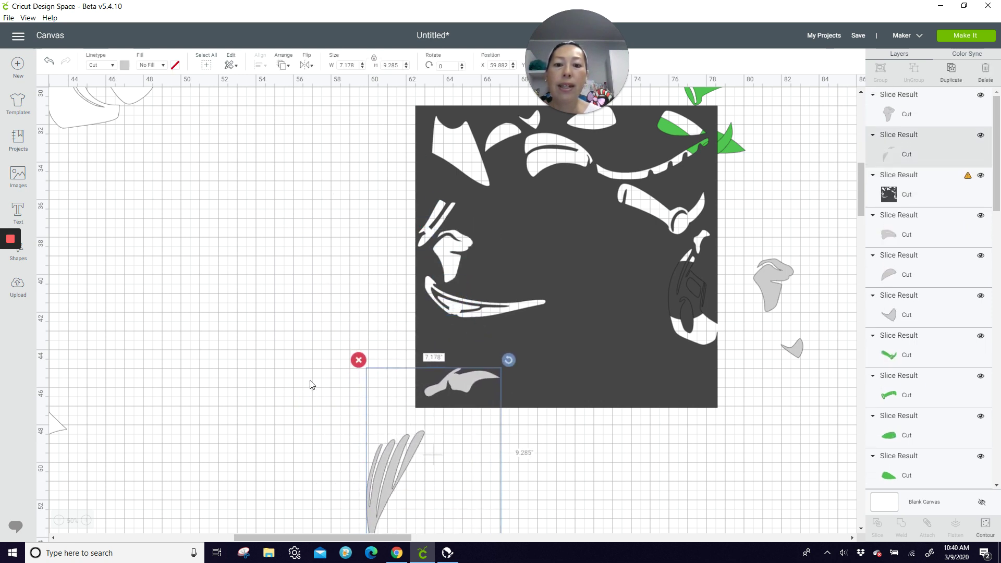
{"action": "left_click_drag", "start_coordinate": [293, 368], "coordinate": [493, 411]}
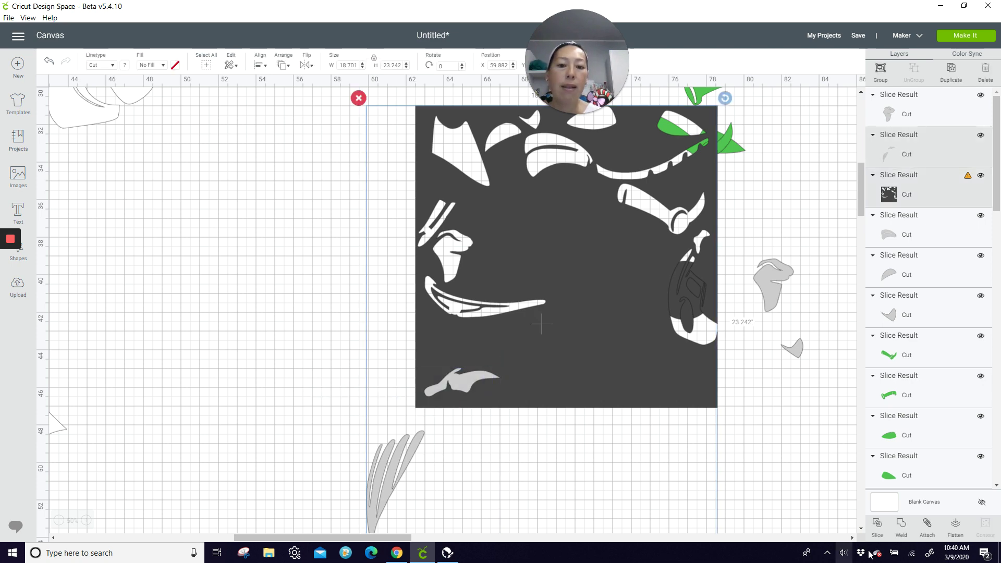
{"action": "left_click", "coordinate": [472, 383]}
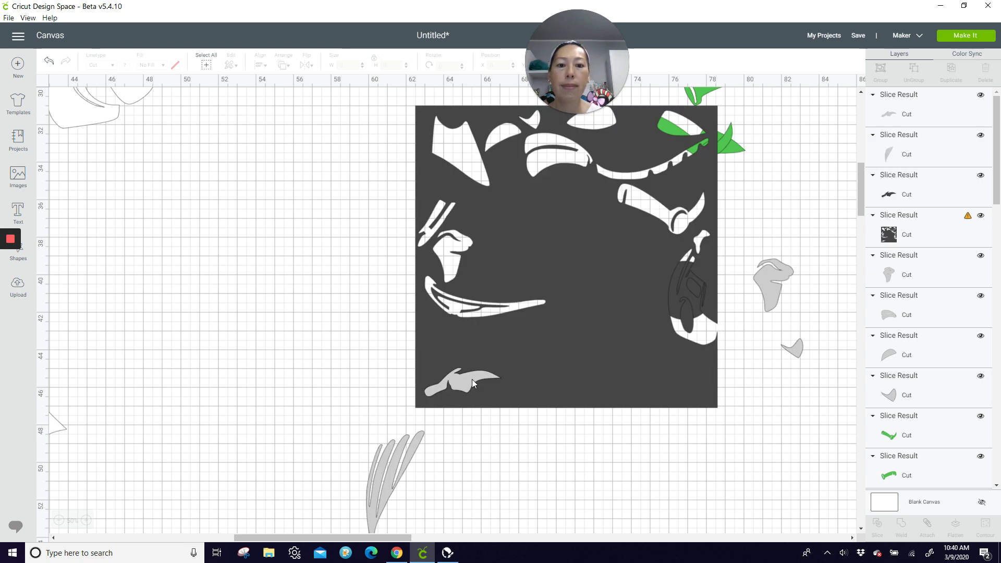
Delete the dark leftover of the wavy piece and gather that gray piece and the remaining striped one with the other gray pieces
{"action": "left_click_drag", "start_coordinate": [472, 384], "coordinate": [824, 400]}
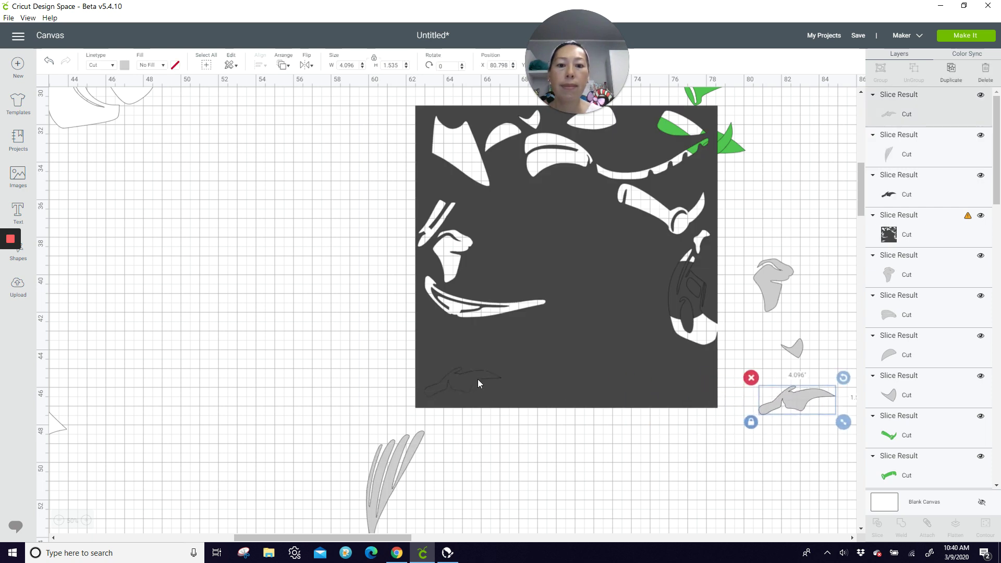
{"action": "left_click", "coordinate": [455, 385]}
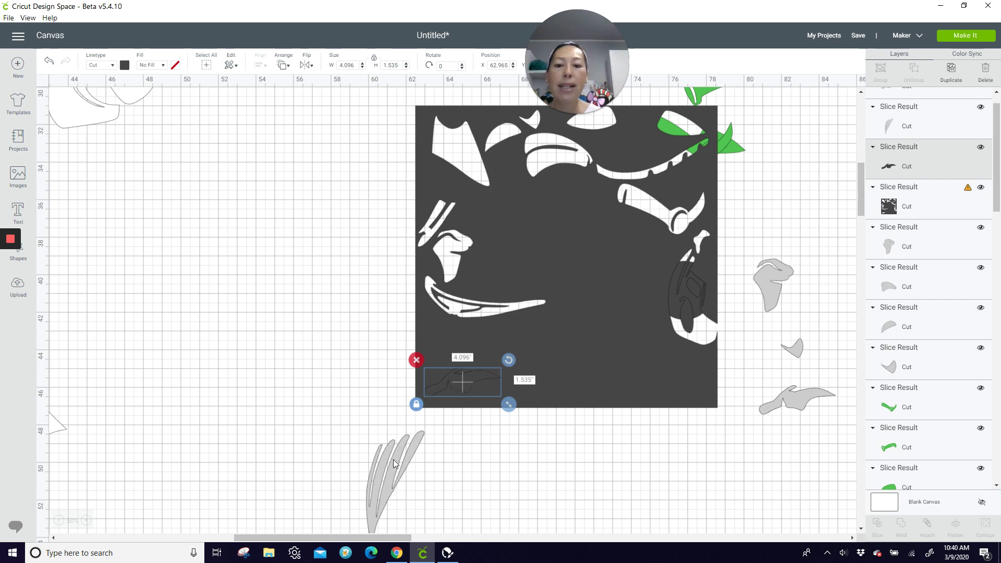
{"action": "left_click_drag", "start_coordinate": [384, 472], "coordinate": [744, 354]}
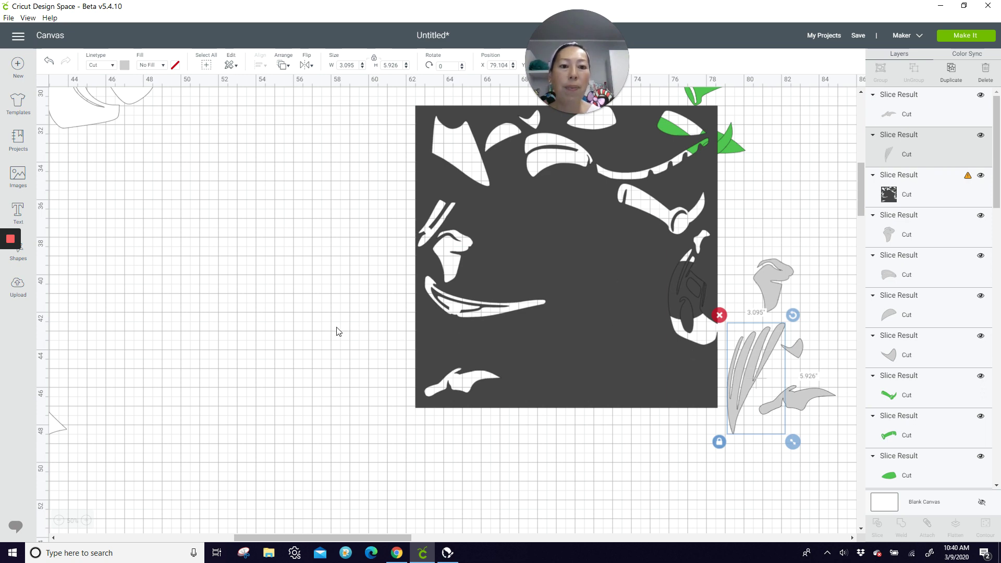
Move the dark square and the dark circle away from the finished gray pieces into open canvas space
{"action": "left_click_drag", "start_coordinate": [624, 243], "coordinate": [700, 282]}
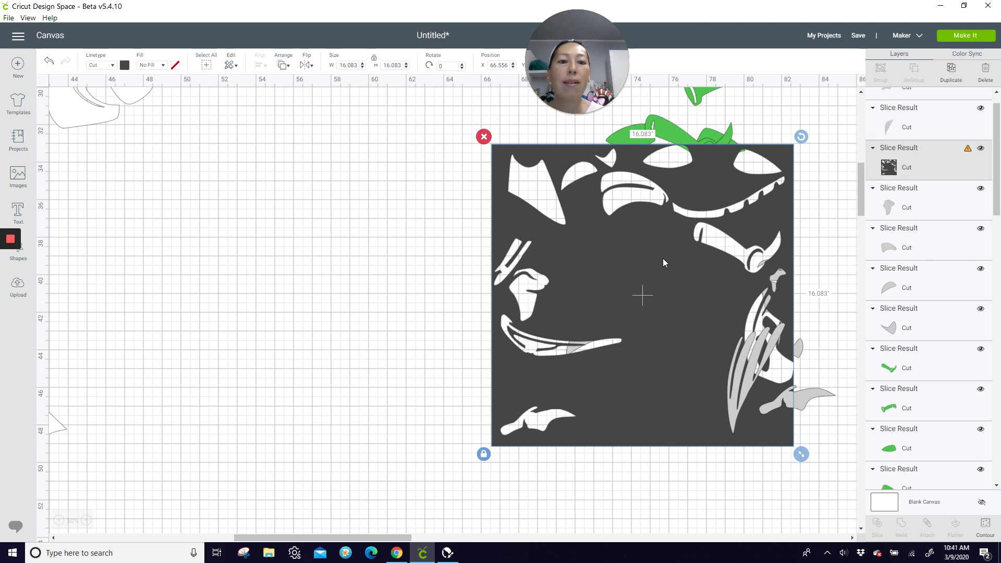
{"action": "left_click_drag", "start_coordinate": [667, 255], "coordinate": [273, 259]}
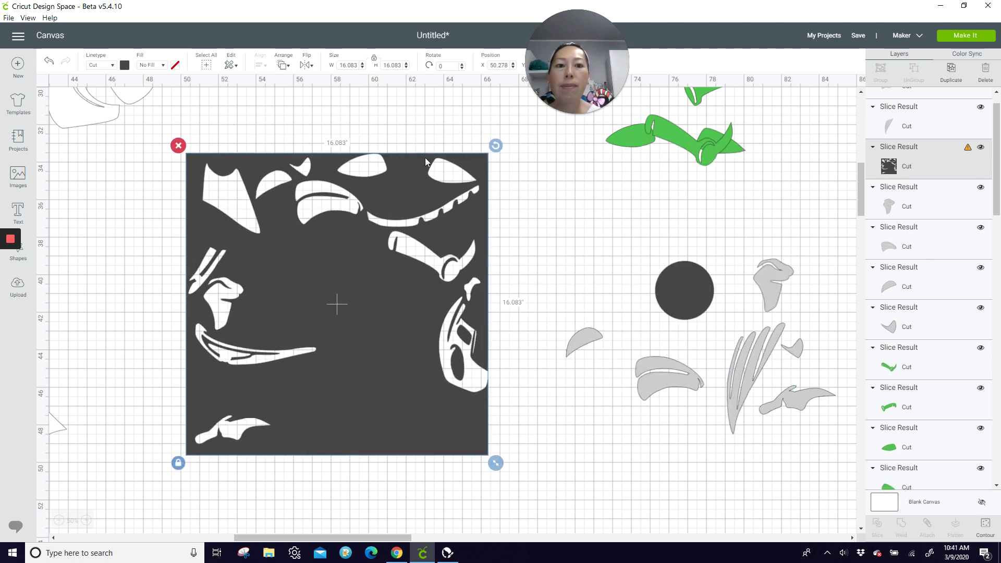
{"action": "left_click", "coordinate": [673, 286]}
{"action": "left_click_drag", "start_coordinate": [673, 287], "coordinate": [362, 249]}
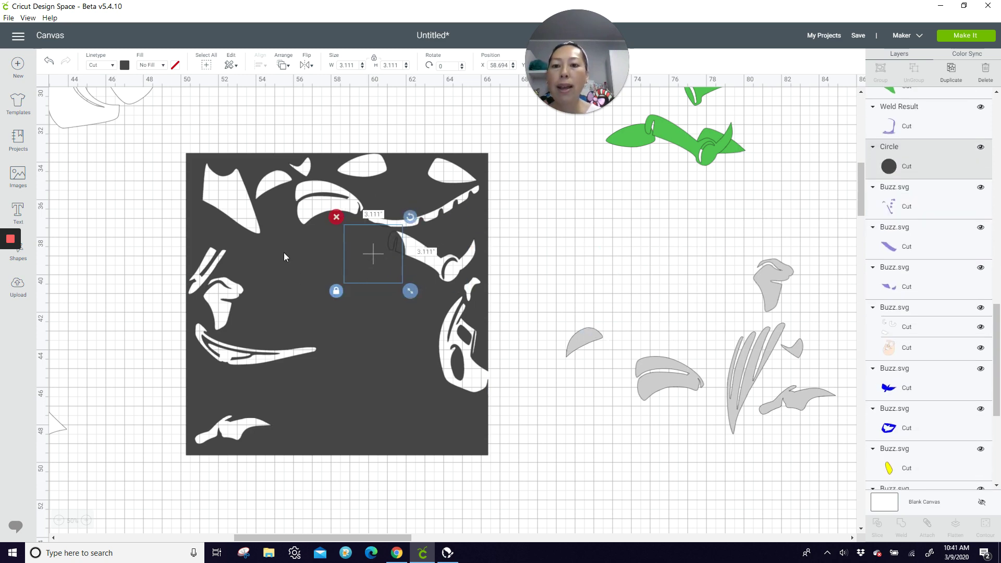
{"action": "left_click_drag", "start_coordinate": [295, 309], "coordinate": [244, 496]}
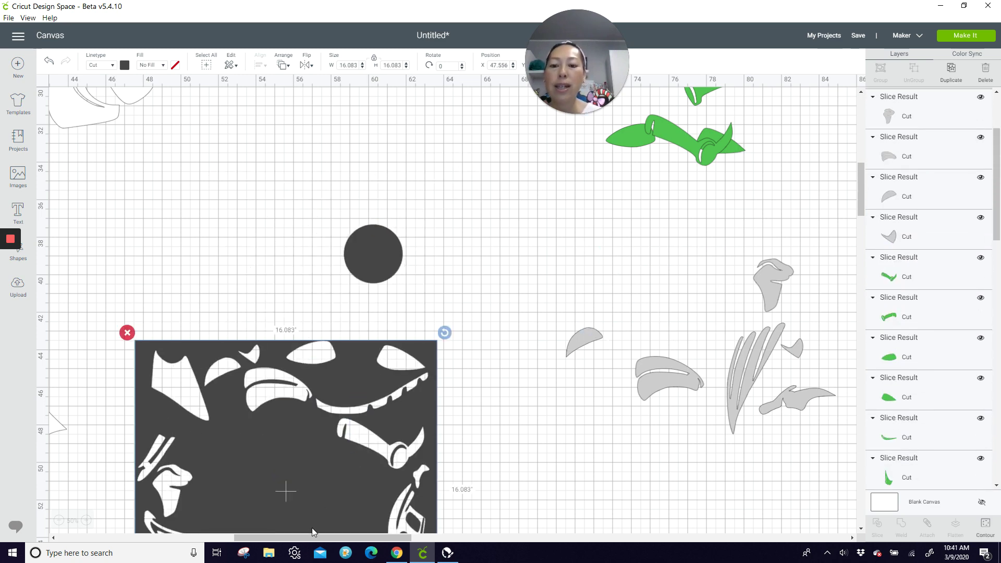
Shift the white layer up slightly and place the dark square beside its leg pieces
{"action": "left_click_drag", "start_coordinate": [273, 539], "coordinate": [299, 530]}
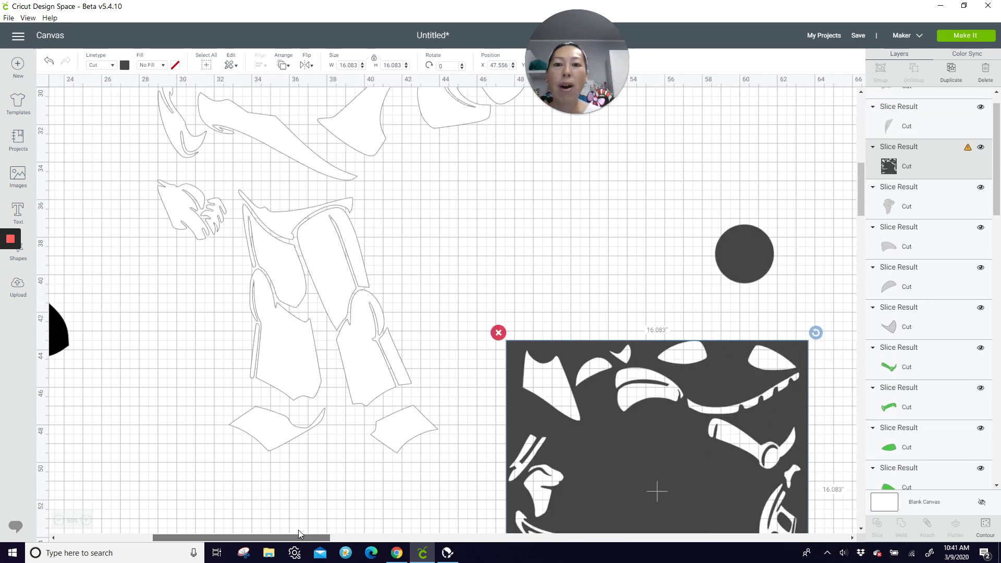
{"action": "left_click", "coordinate": [353, 242]}
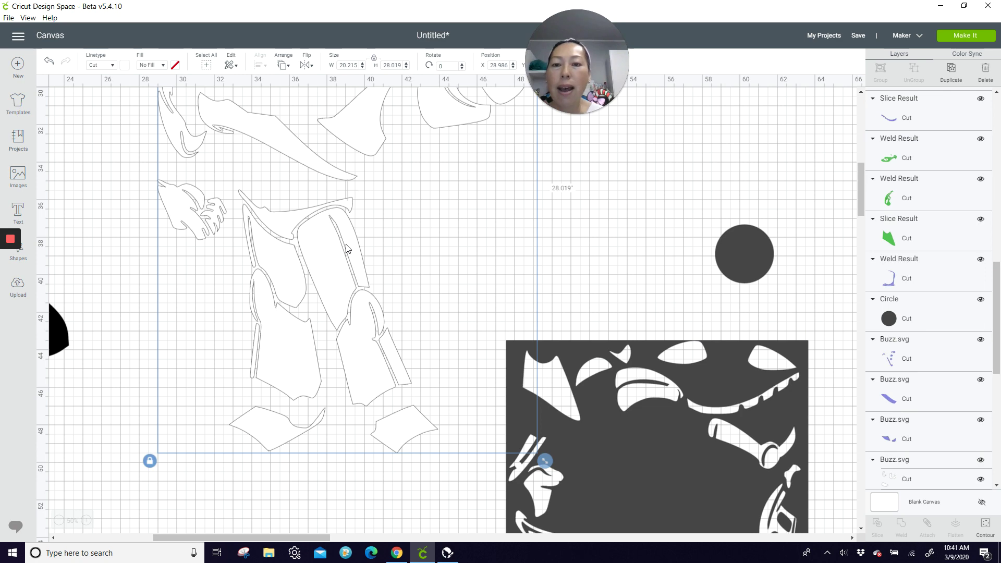
{"action": "left_click_drag", "start_coordinate": [348, 284], "coordinate": [305, 192]}
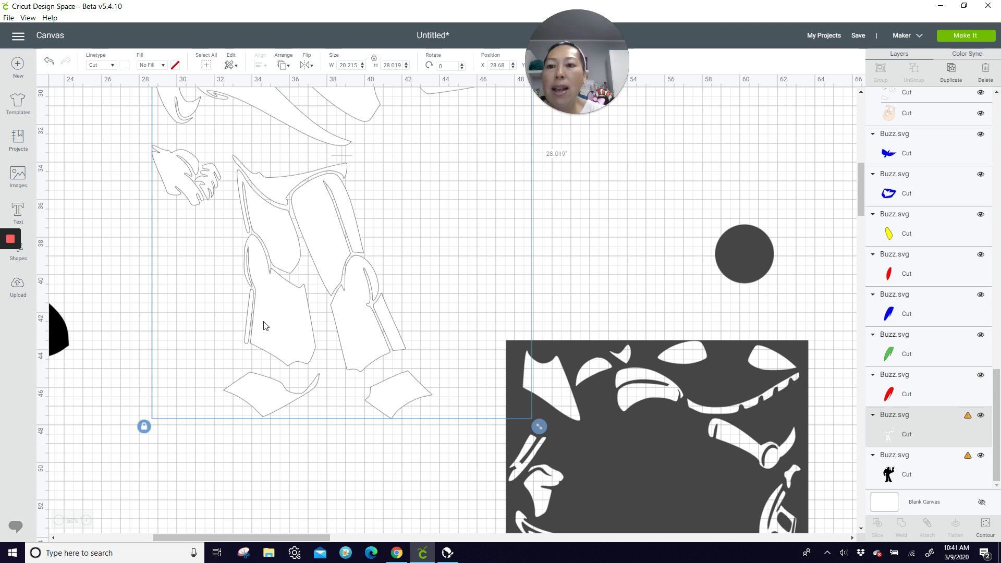
{"action": "scroll", "coordinate": [266, 326], "scroll_direction": "up", "scroll_amount": 5}
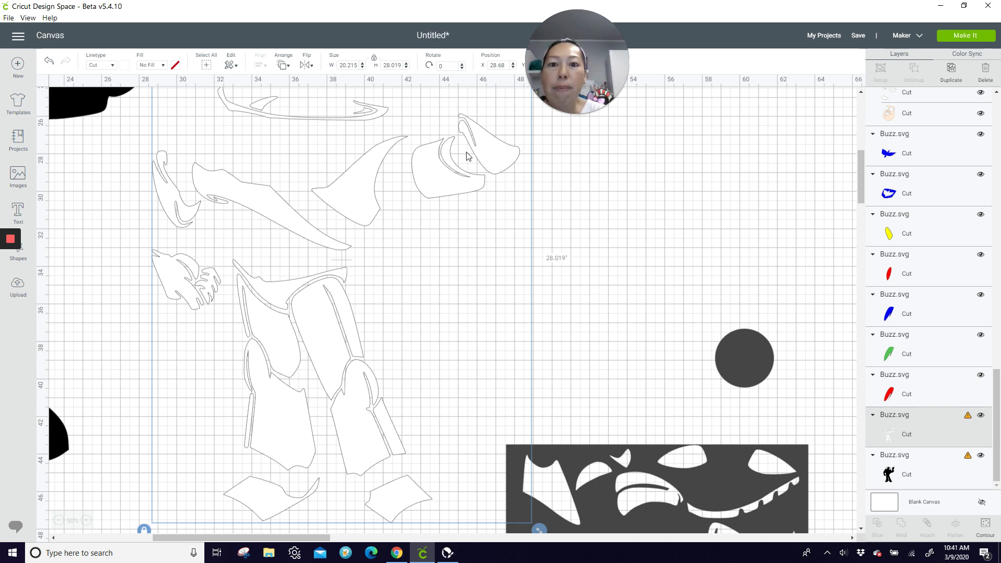
{"action": "scroll", "coordinate": [369, 205], "scroll_direction": "up", "scroll_amount": 5}
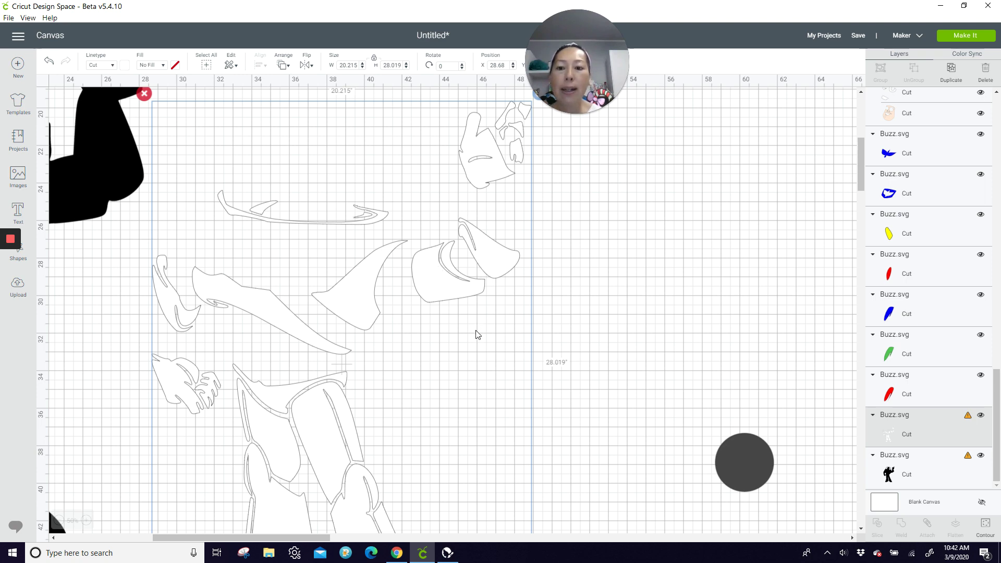
{"action": "scroll", "coordinate": [477, 334], "scroll_direction": "down", "scroll_amount": 5}
{"action": "left_click_drag", "start_coordinate": [612, 491], "coordinate": [585, 262]}
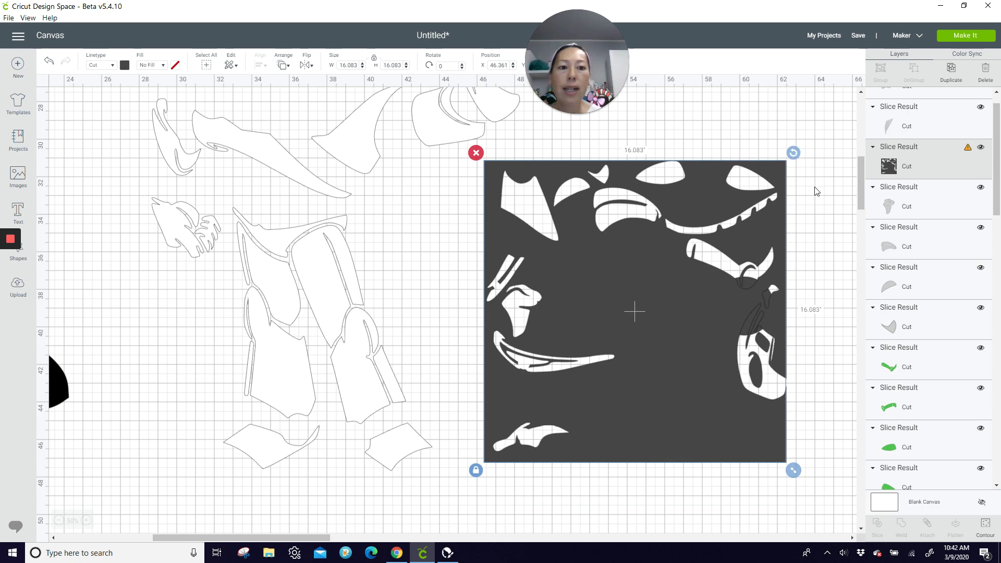
Rotate the dark square clockwise to about 25.5 degrees and move it farther away from the white layer
{"action": "left_click", "coordinate": [797, 157]}
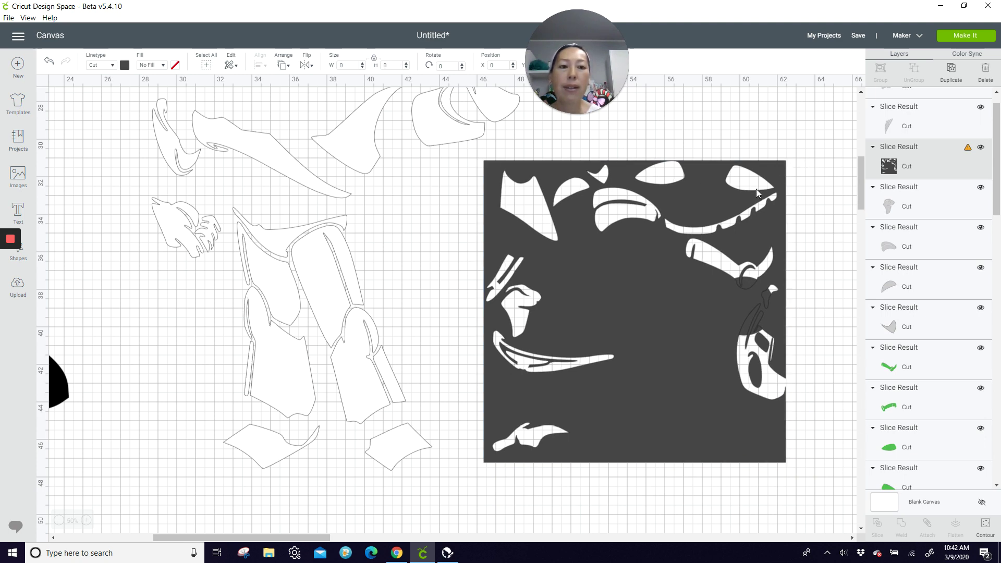
{"action": "left_click", "coordinate": [708, 215]}
{"action": "left_click_drag", "start_coordinate": [791, 153], "coordinate": [869, 314]}
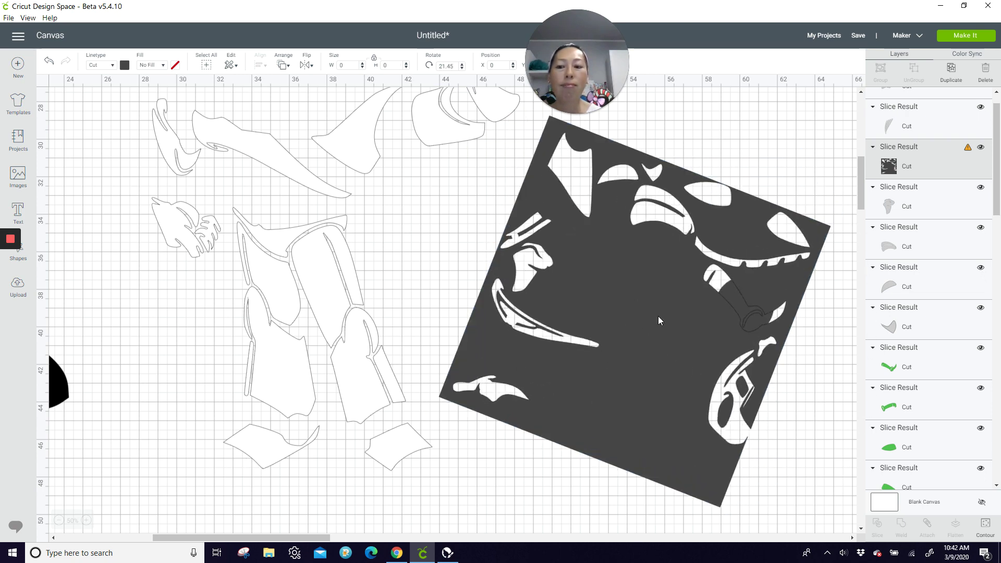
{"action": "left_click", "coordinate": [634, 311]}
{"action": "left_click_drag", "start_coordinate": [844, 110], "coordinate": [867, 154]}
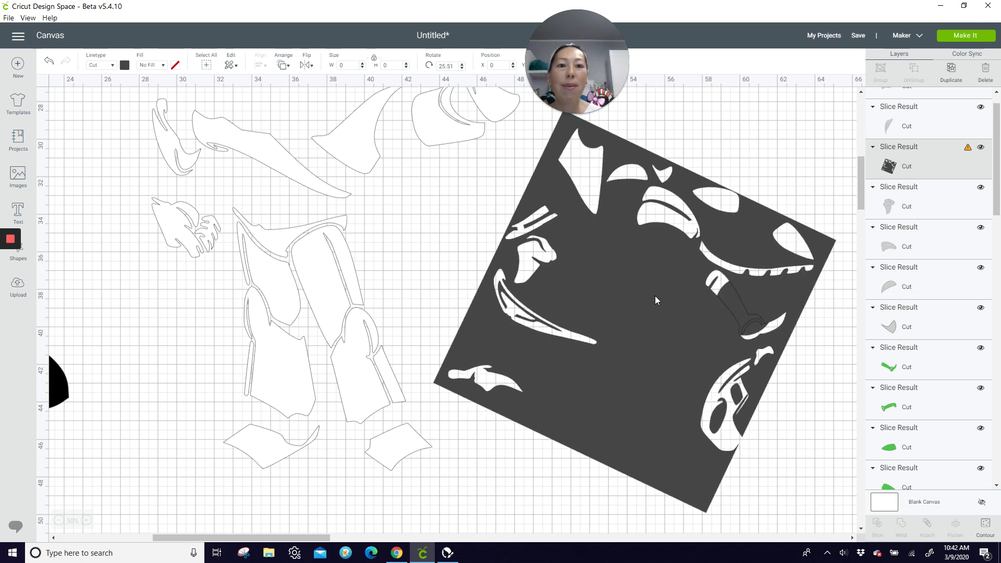
{"action": "left_click", "coordinate": [609, 321]}
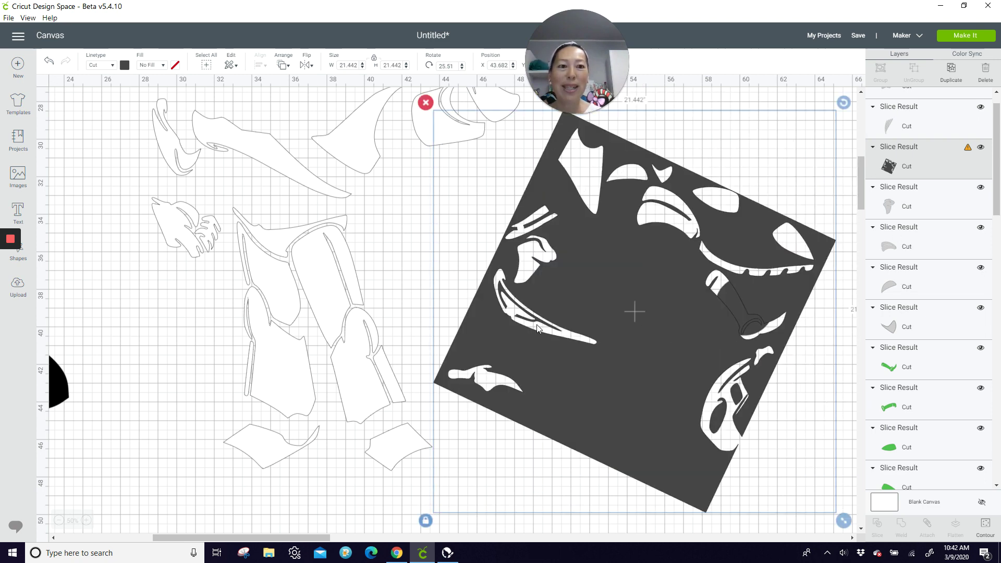
{"action": "left_click_drag", "start_coordinate": [536, 324], "coordinate": [841, 101]}
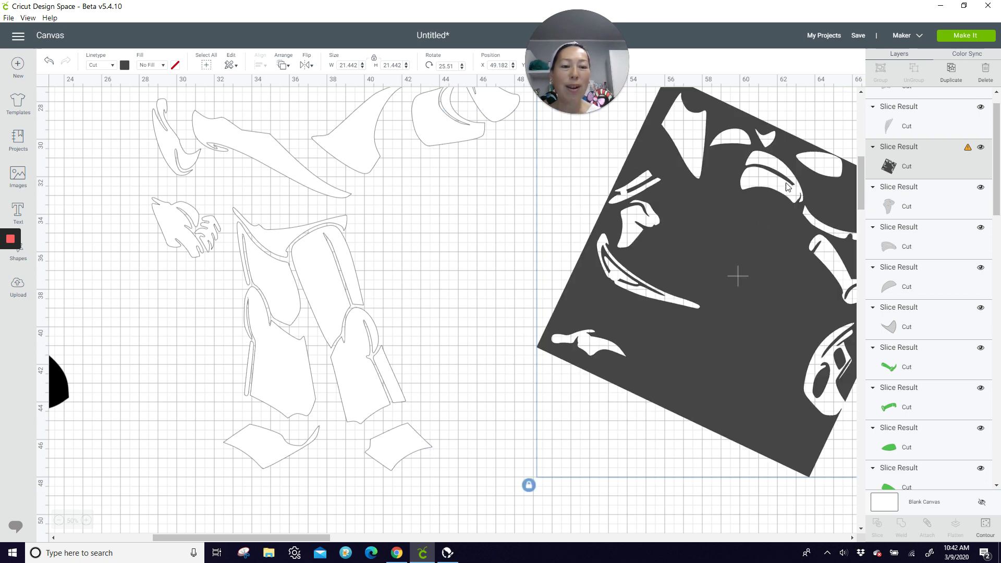
{"action": "left_click_drag", "start_coordinate": [788, 187], "coordinate": [753, 232]}
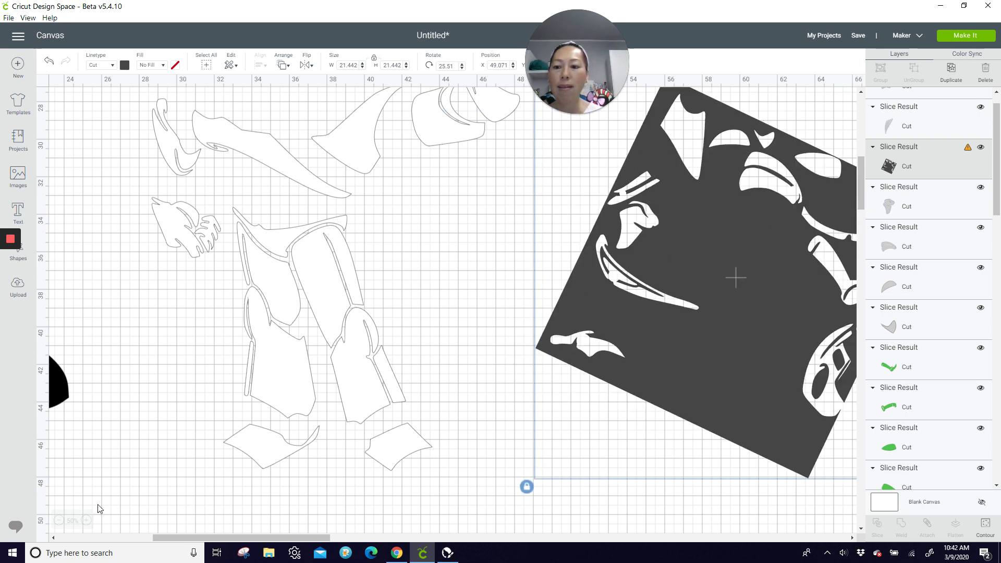
Rotate the dark square further to about 90.4 degrees so its solid area faces the white layer
{"action": "left_click", "coordinate": [58, 520]}
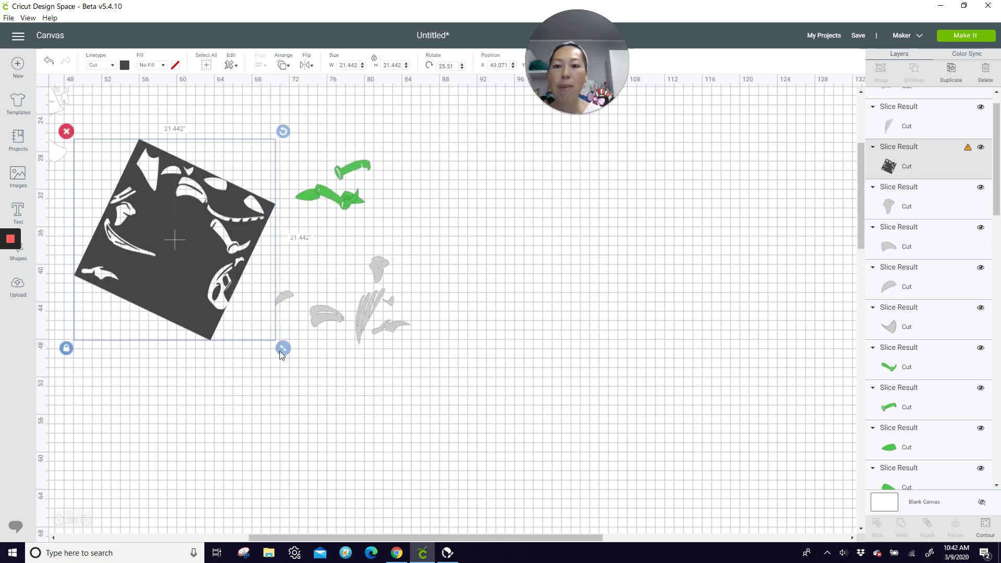
{"action": "left_click_drag", "start_coordinate": [284, 131], "coordinate": [362, 309]}
{"action": "left_click", "coordinate": [284, 530]}
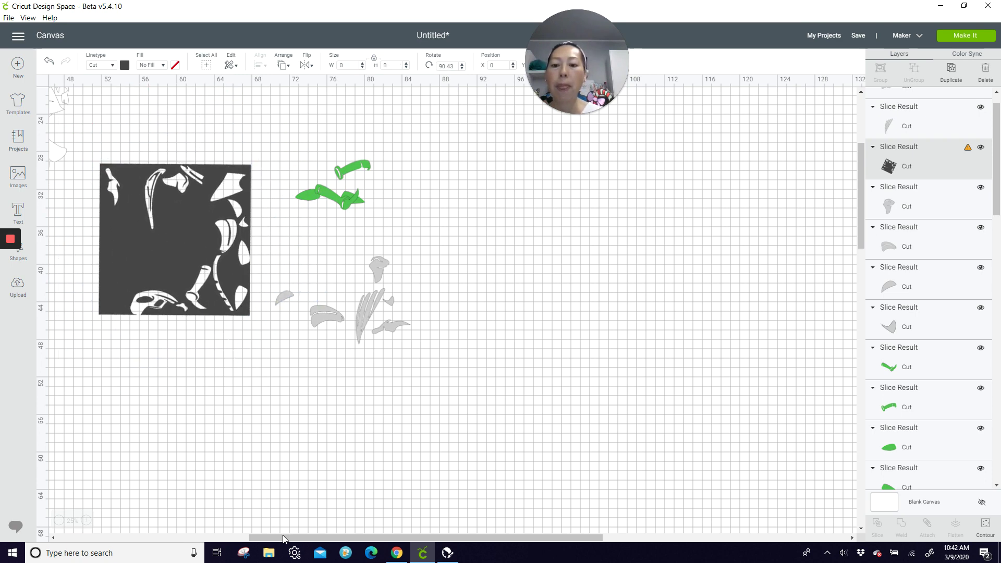
Move the white layer so its raised hand pieces lie on the dark square's solid lower corner, and slice the two
{"action": "left_click_drag", "start_coordinate": [287, 542], "coordinate": [220, 537]}
{"action": "left_click", "coordinate": [300, 228]}
{"action": "left_click_drag", "start_coordinate": [300, 227], "coordinate": [358, 358]}
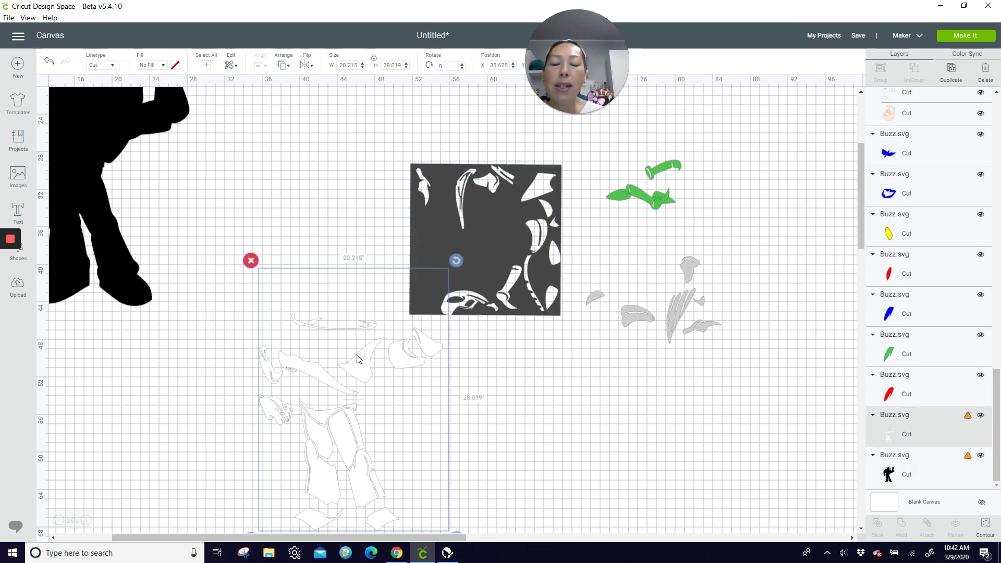
{"action": "left_click", "coordinate": [344, 155]}
{"action": "left_click_drag", "start_coordinate": [344, 155], "coordinate": [449, 352]}
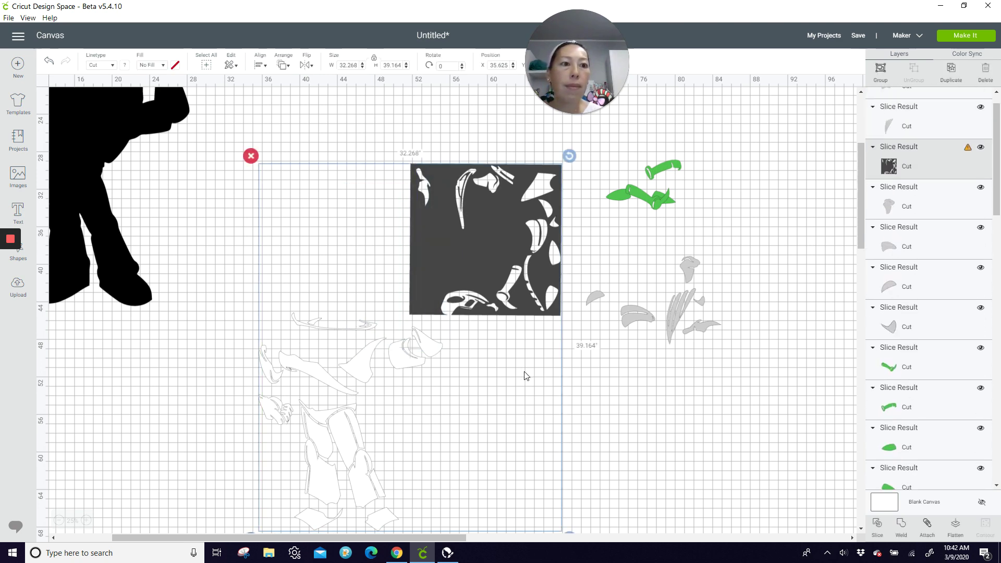
{"action": "left_click", "coordinate": [878, 527]}
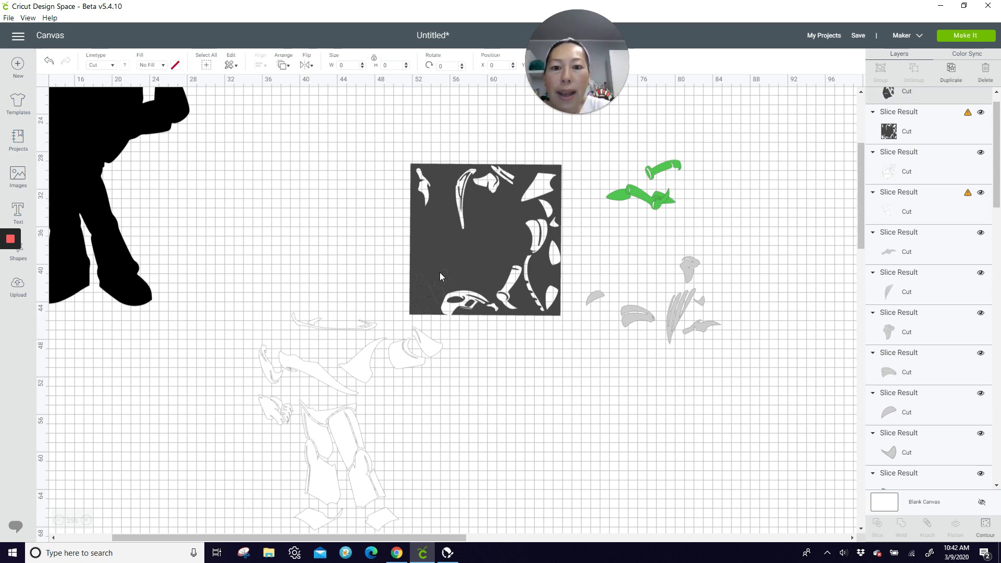
Pull the sliced dark hand piece out of the dark square and delete it
{"action": "left_click_drag", "start_coordinate": [440, 272], "coordinate": [613, 179]}
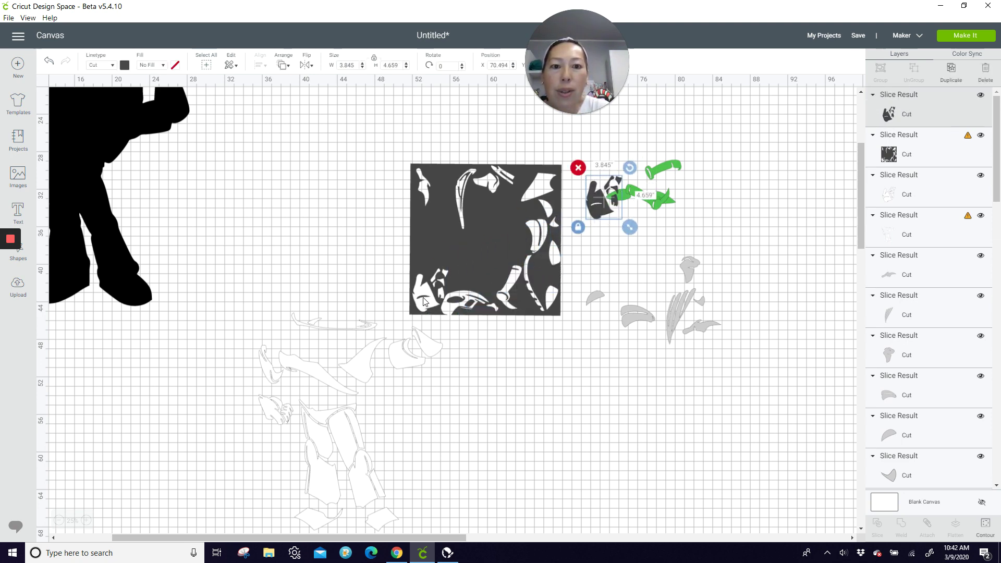
{"action": "left_click", "coordinate": [578, 167]}
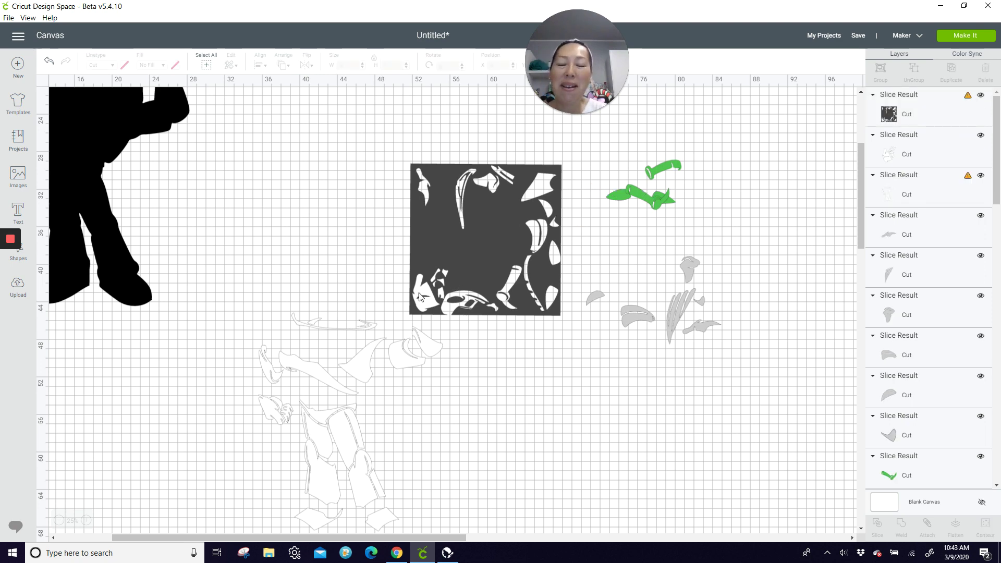
Set the separated white hand piece aside below the gray pieces and place the dark square just above the remaining white layer
{"action": "left_click_drag", "start_coordinate": [420, 297], "coordinate": [307, 208]}
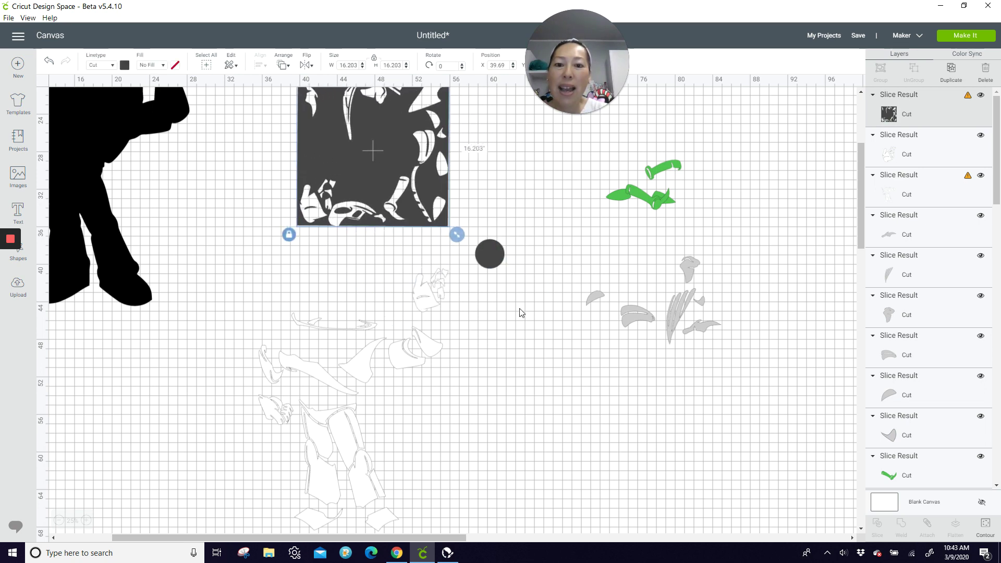
{"action": "left_click", "coordinate": [436, 293]}
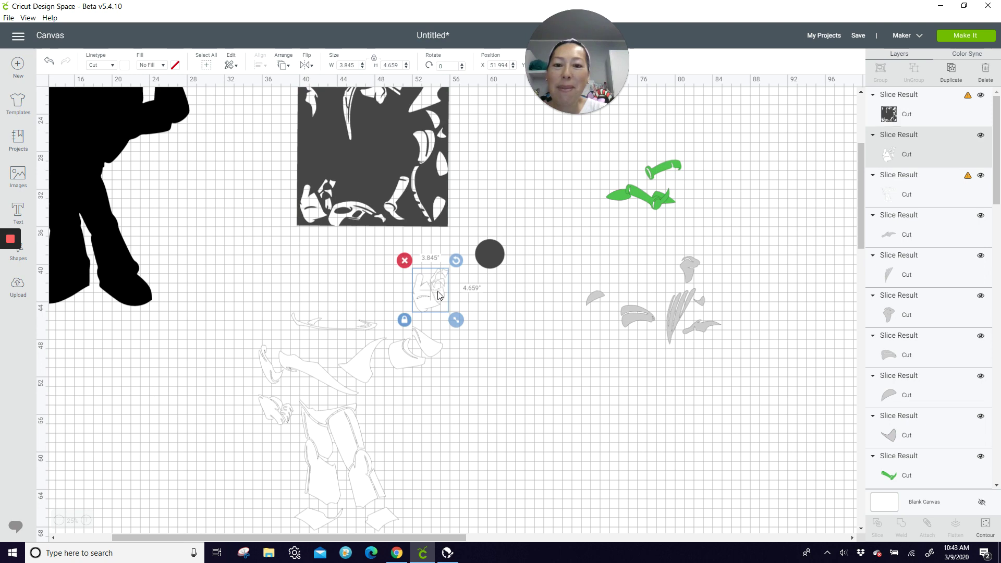
{"action": "left_click_drag", "start_coordinate": [435, 294], "coordinate": [589, 372]}
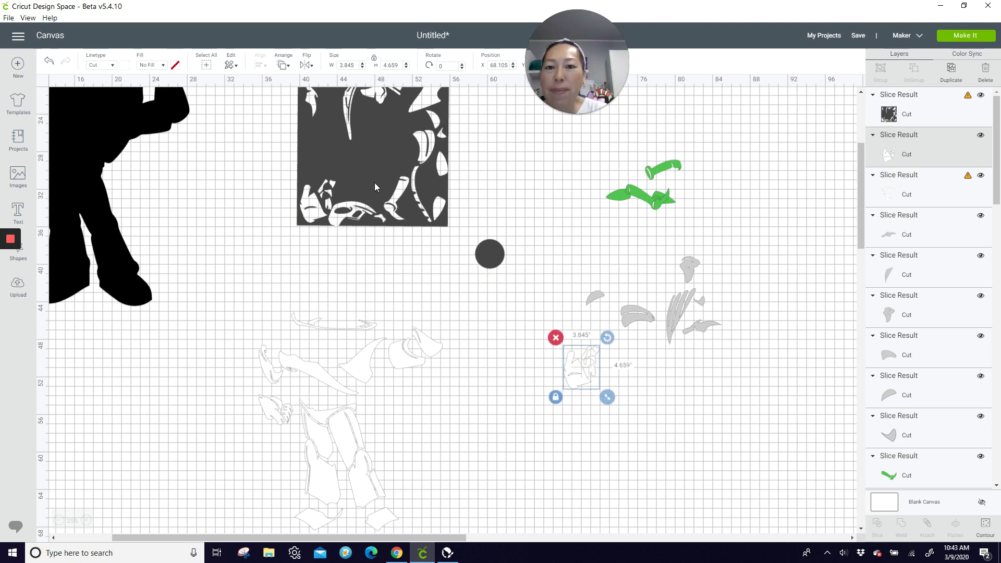
{"action": "left_click", "coordinate": [399, 172]}
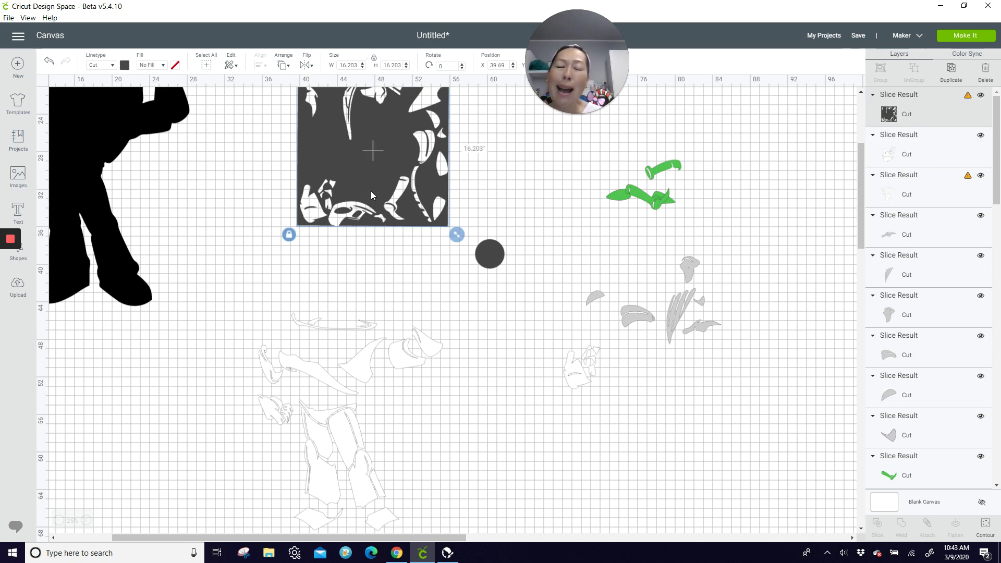
{"action": "left_click_drag", "start_coordinate": [377, 120], "coordinate": [356, 173]}
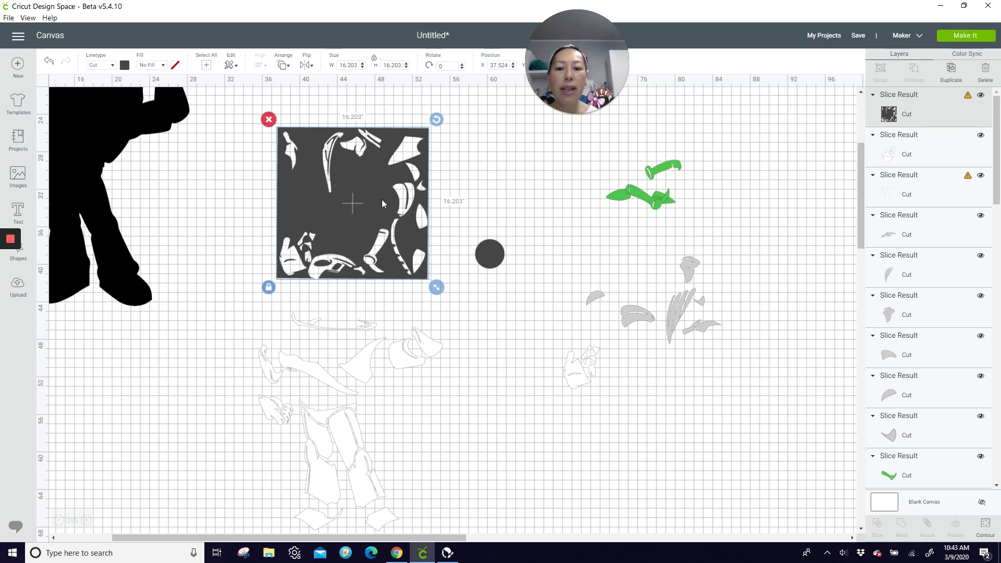
Duplicate the remaining white layer and place the copy beside the original
{"action": "scroll", "coordinate": [385, 193], "scroll_direction": "down", "scroll_amount": 3}
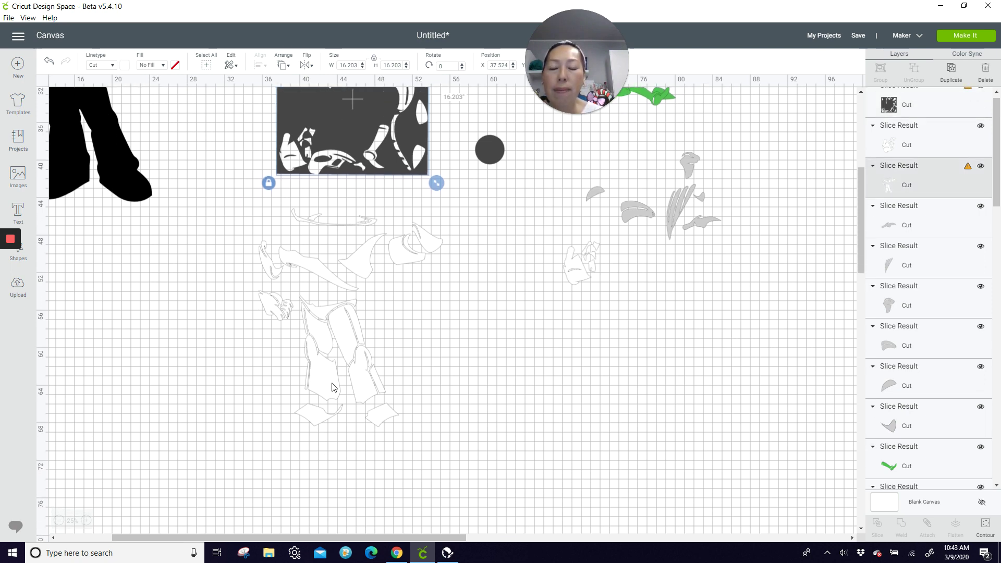
{"action": "left_click", "coordinate": [358, 361]}
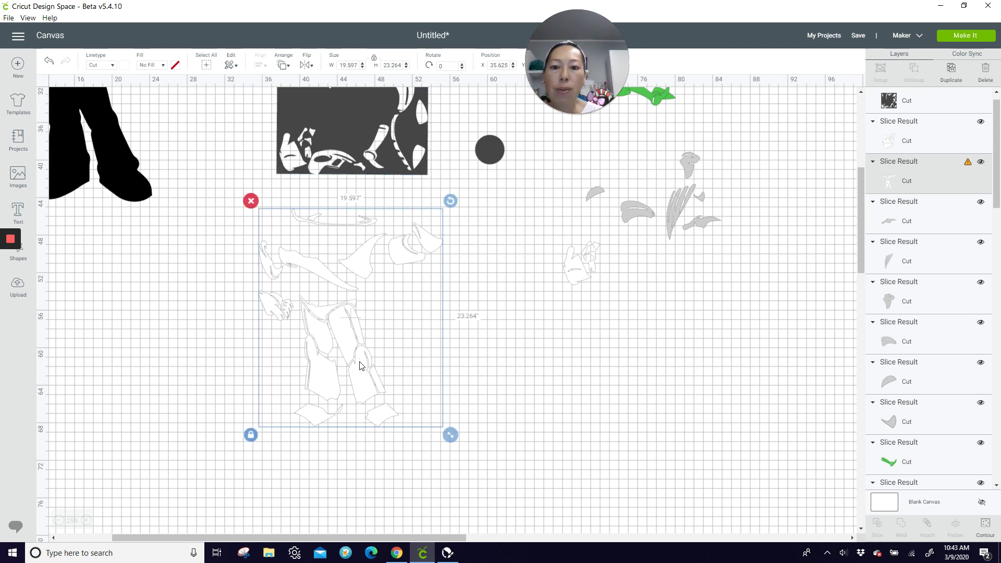
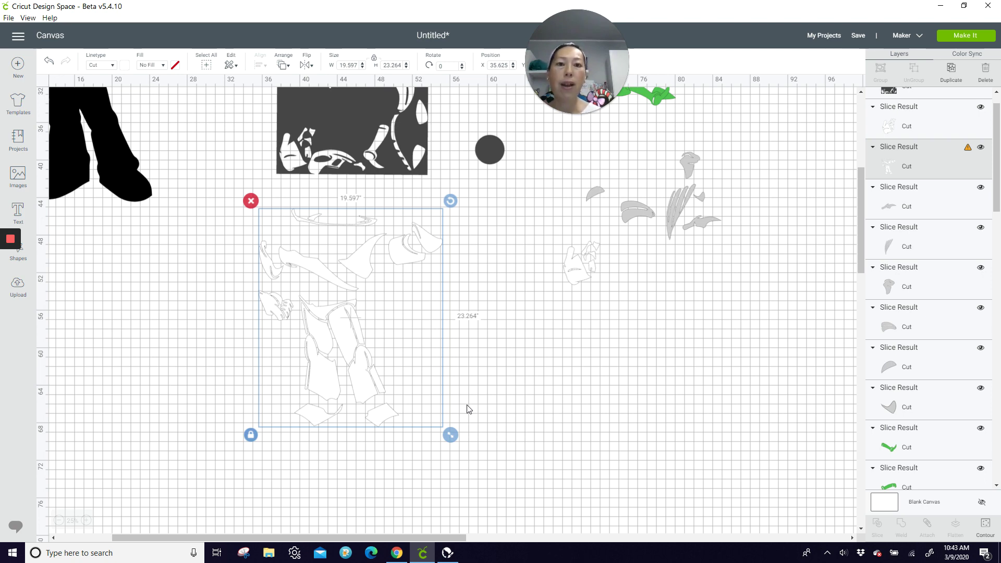
{"action": "left_click", "coordinate": [952, 77]}
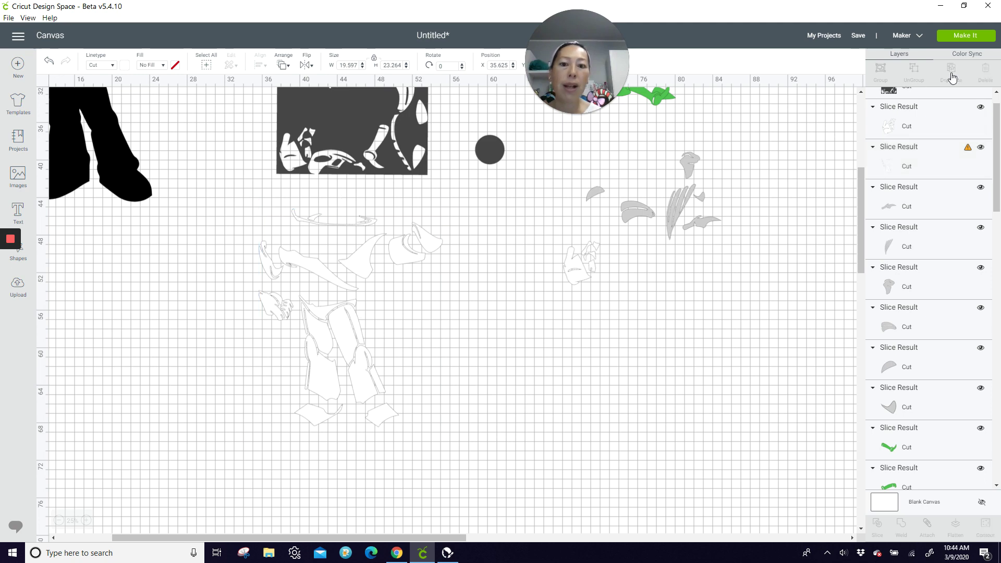
{"action": "left_click", "coordinate": [357, 362]}
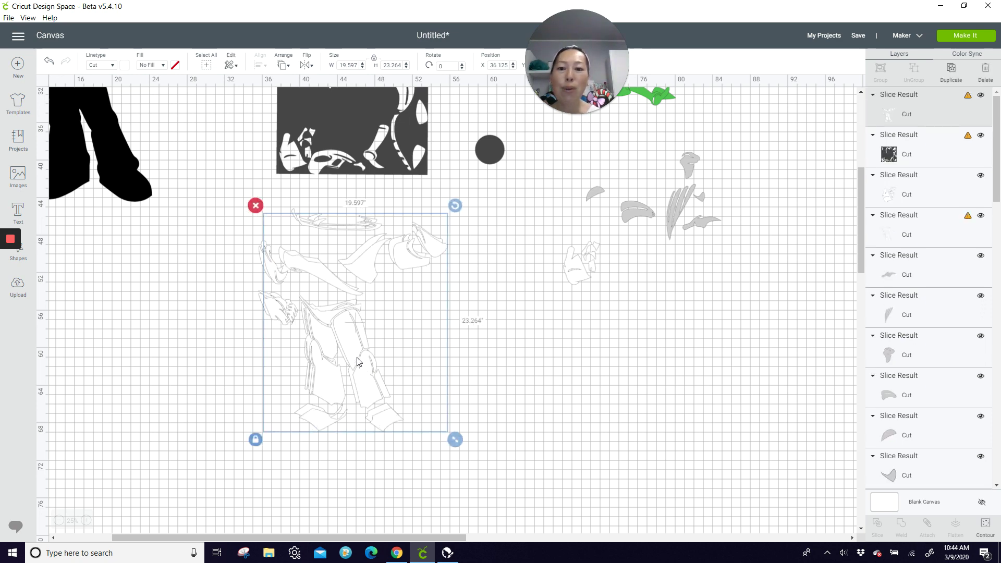
{"action": "left_click_drag", "start_coordinate": [357, 362], "coordinate": [542, 424]}
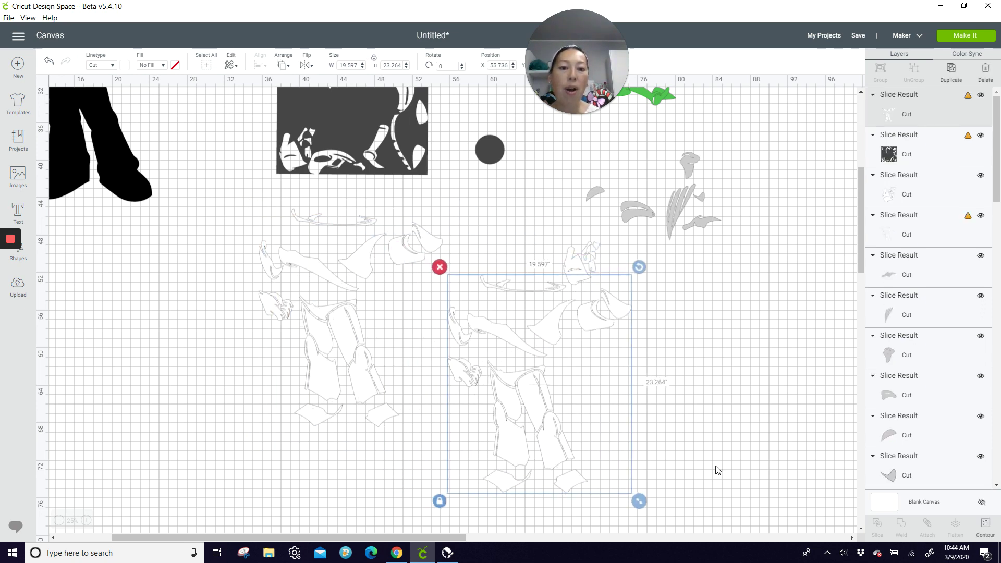
Hide all contours of the white copy except one lower leg piece and its narrow side strip, and move the result closer to the original
{"action": "left_click", "coordinate": [984, 527]}
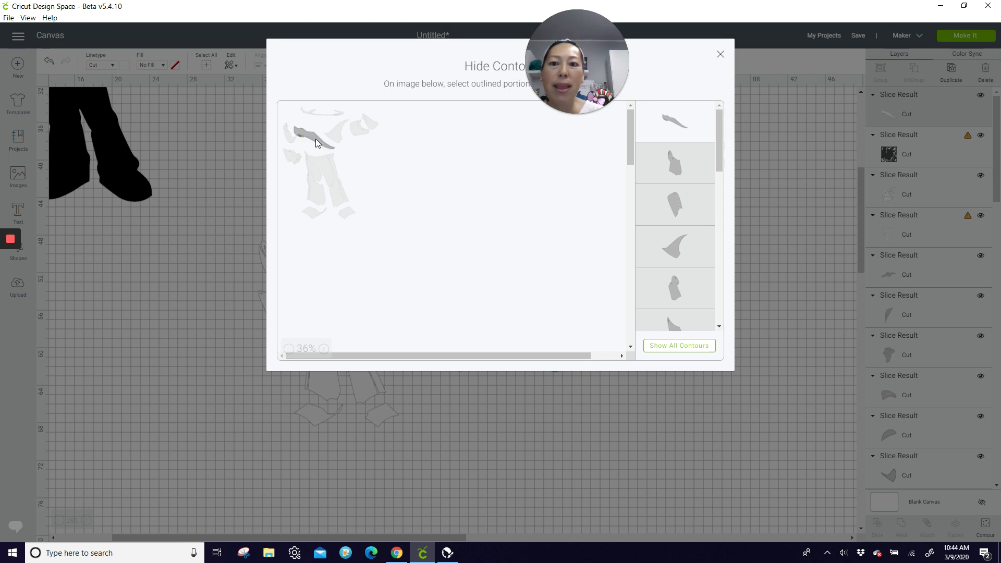
{"action": "left_click", "coordinate": [324, 349]}
{"action": "left_click", "coordinate": [324, 349]}
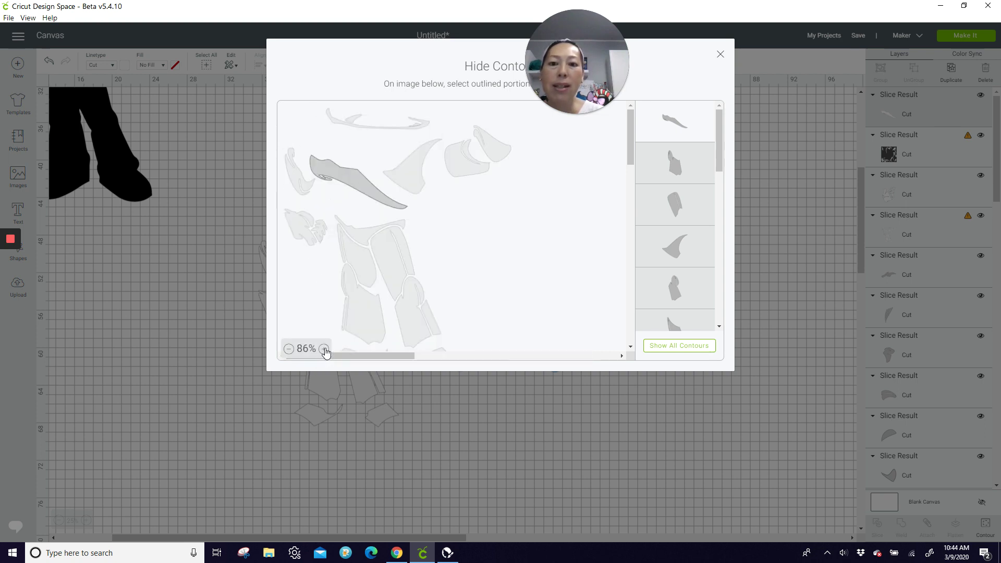
{"action": "scroll", "coordinate": [474, 295], "scroll_direction": "down", "scroll_amount": 3}
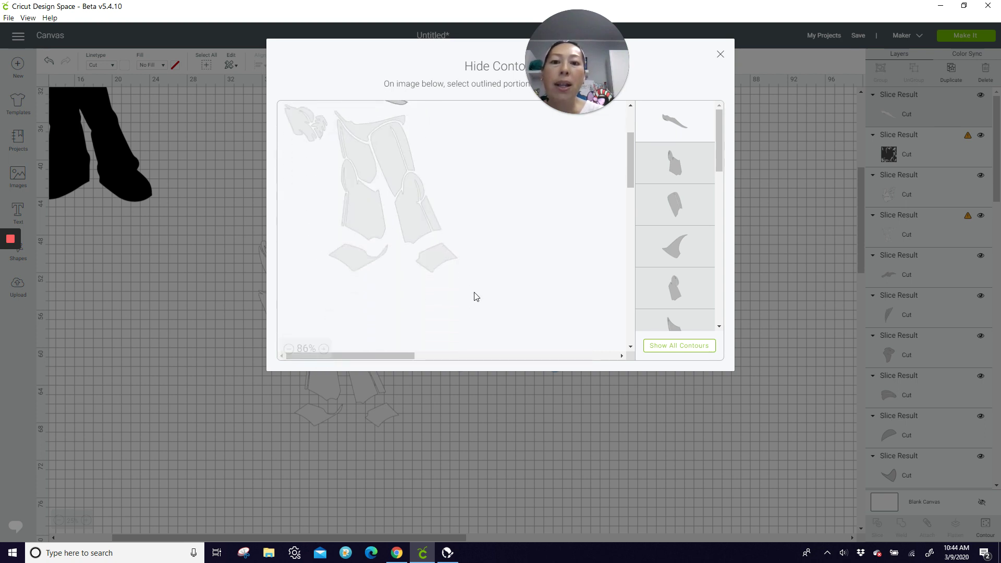
{"action": "left_click", "coordinate": [411, 214]}
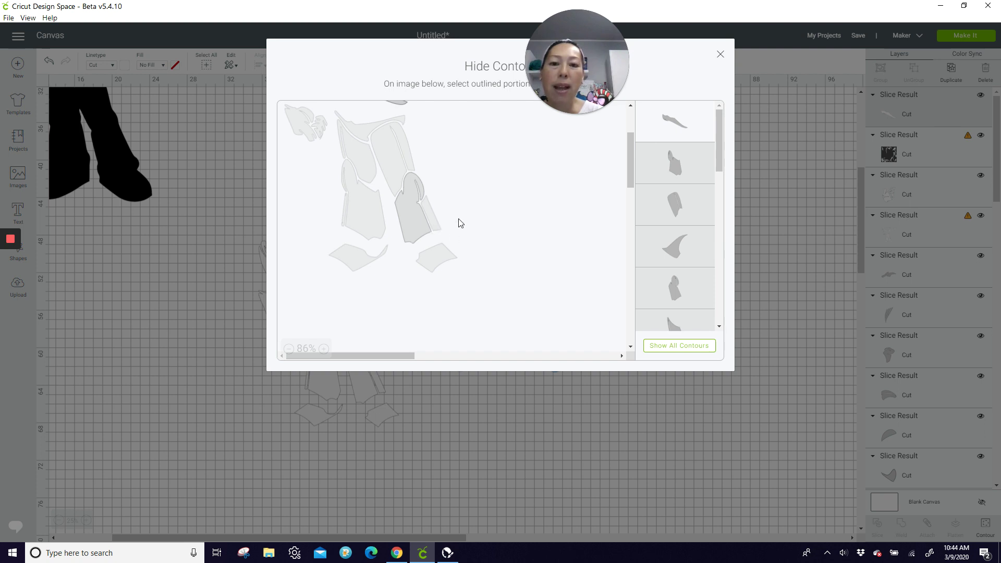
{"action": "left_click", "coordinate": [430, 217]}
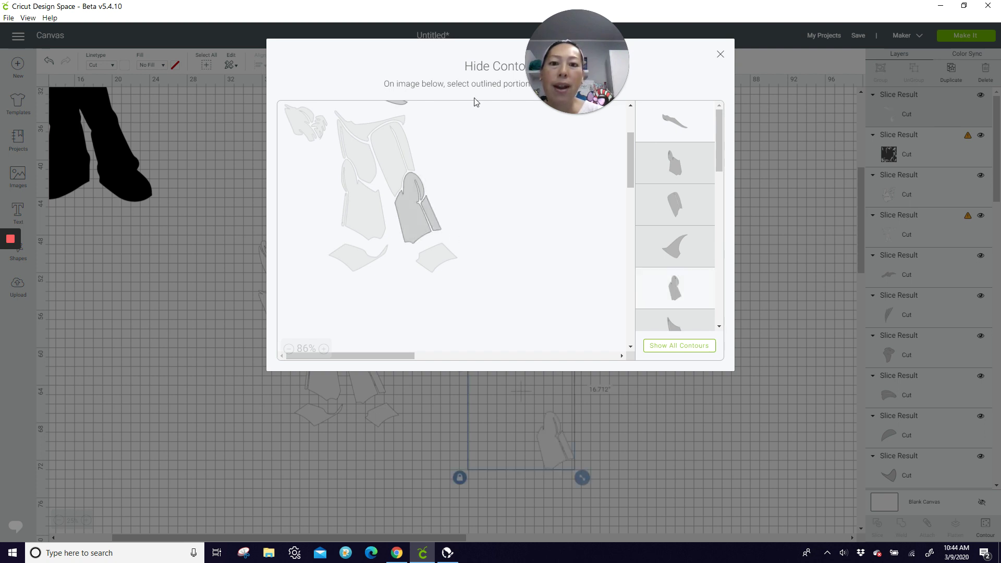
{"action": "scroll", "coordinate": [452, 142], "scroll_direction": "up", "scroll_amount": 3}
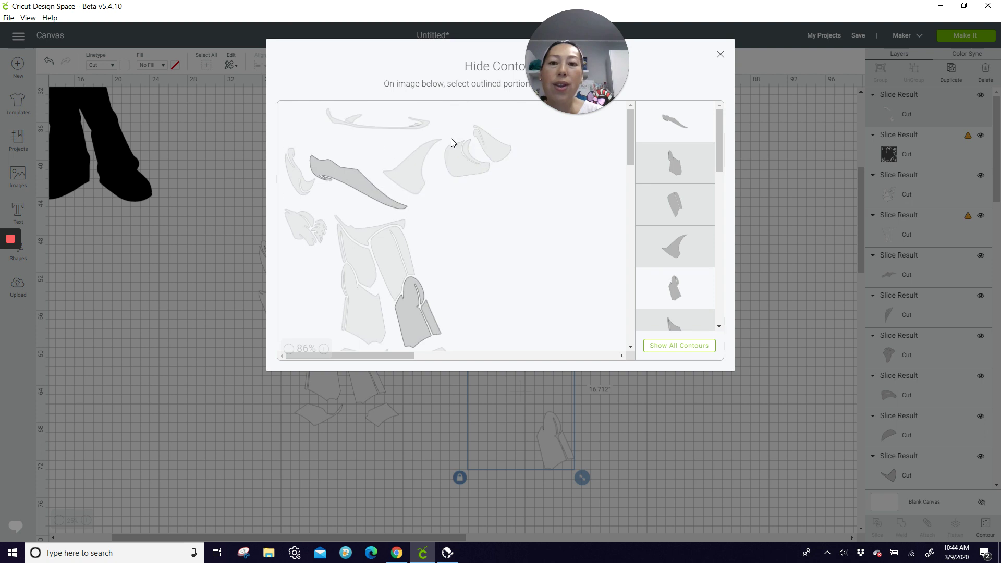
{"action": "left_click", "coordinate": [340, 171]}
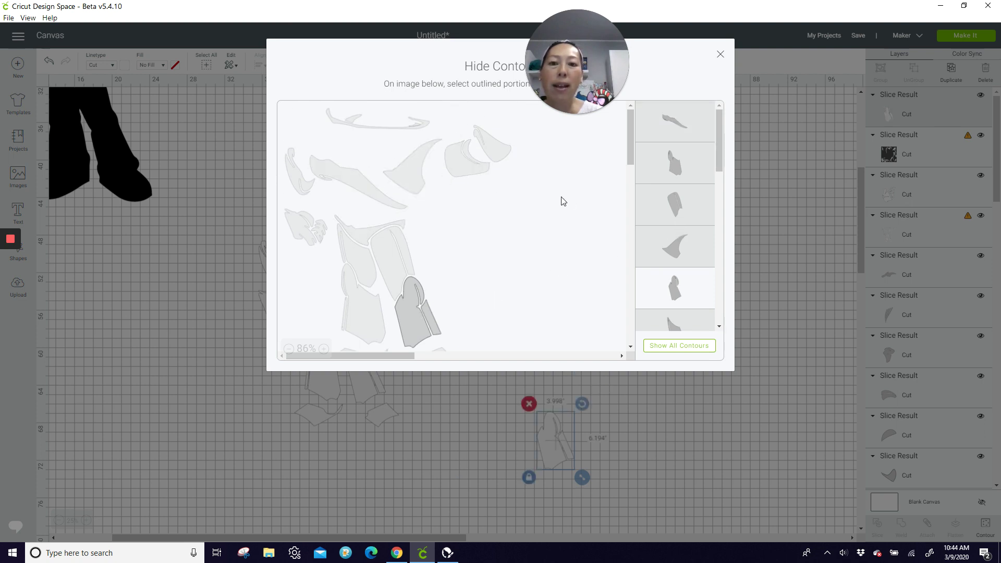
{"action": "left_click", "coordinate": [719, 57]}
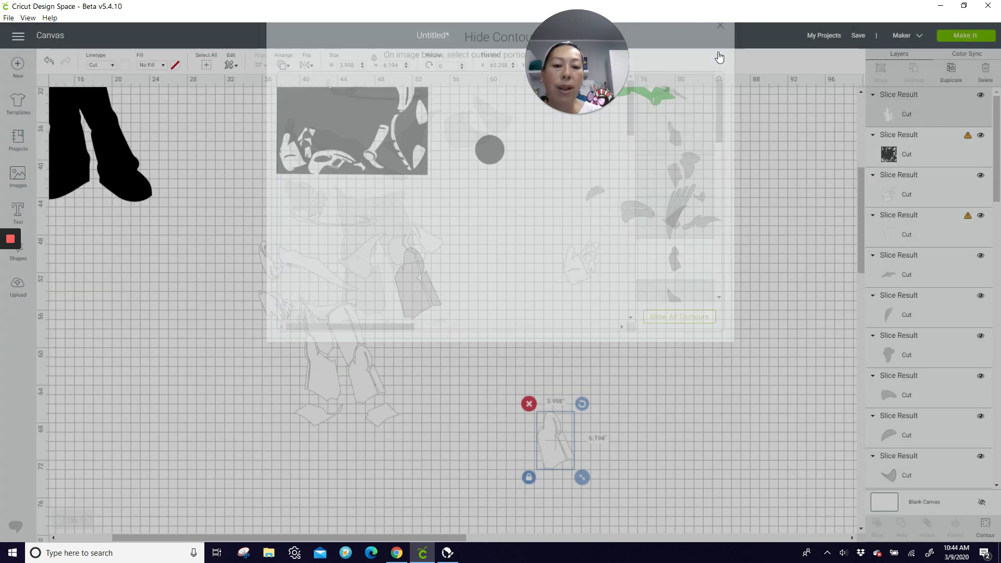
{"action": "left_click_drag", "start_coordinate": [553, 455], "coordinate": [506, 391]}
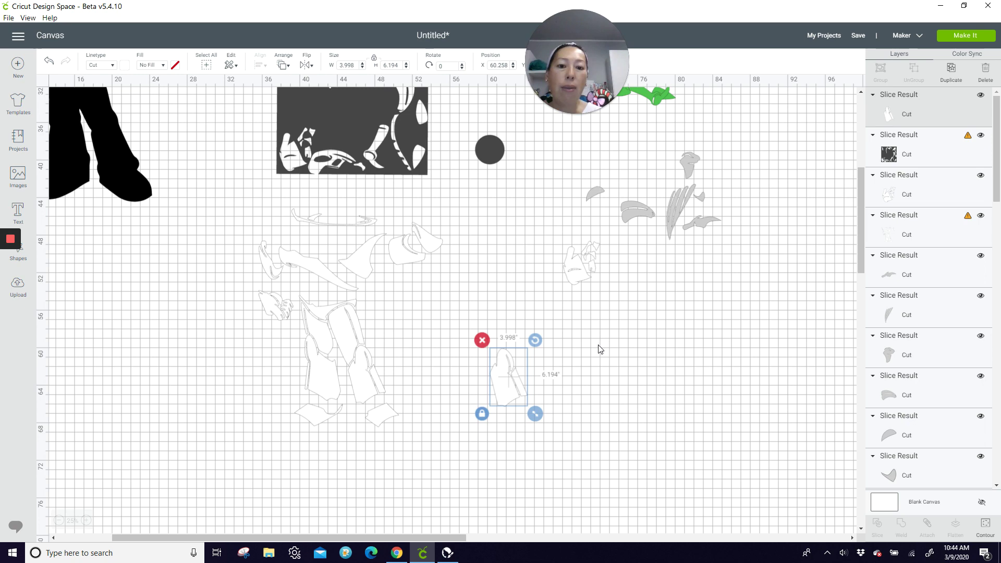
Move the black Buzz silhouette down so it stands beside the white layer
{"action": "key", "text": "Tab"}
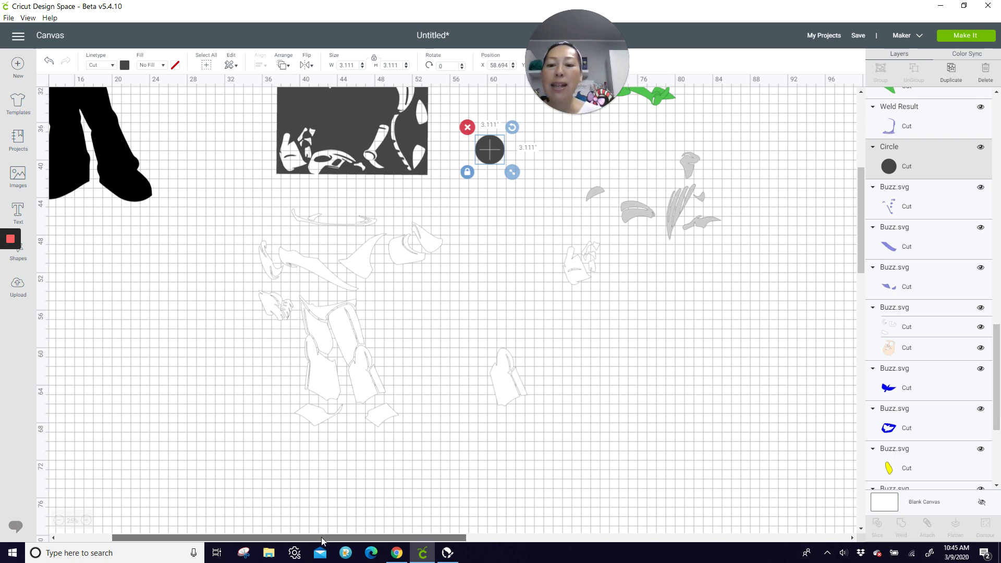
{"action": "left_click_drag", "start_coordinate": [322, 539], "coordinate": [265, 500]}
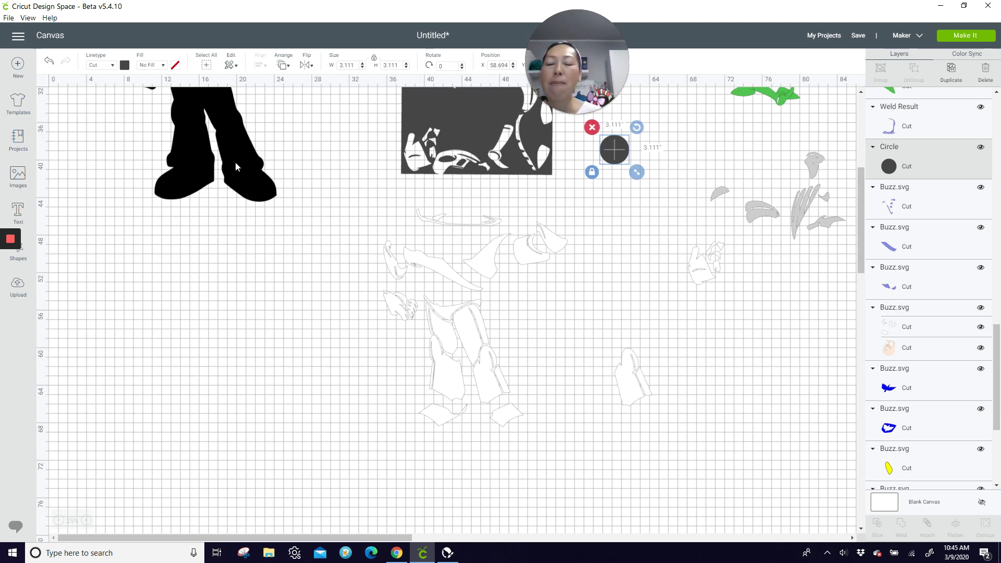
{"action": "left_click_drag", "start_coordinate": [235, 166], "coordinate": [224, 401]}
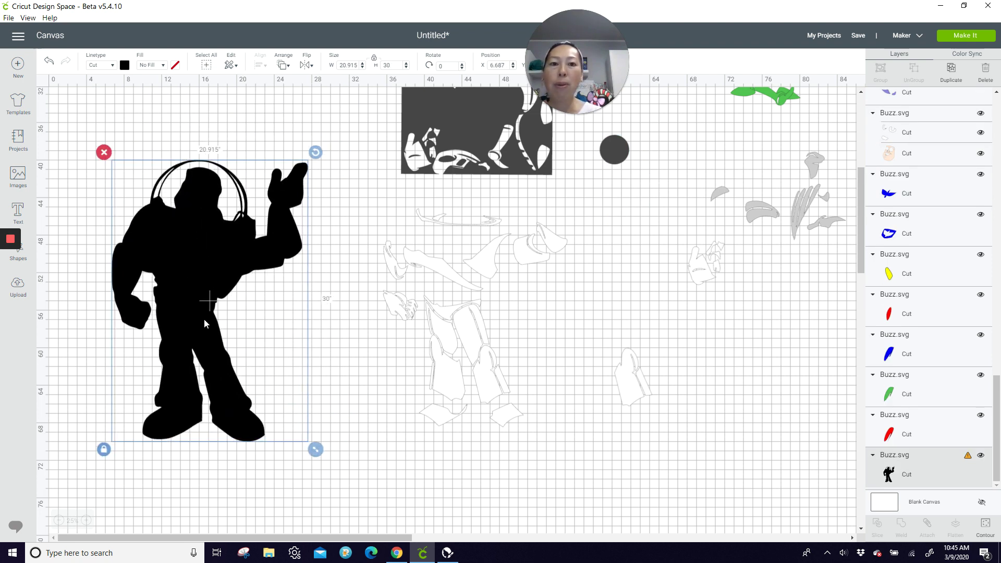